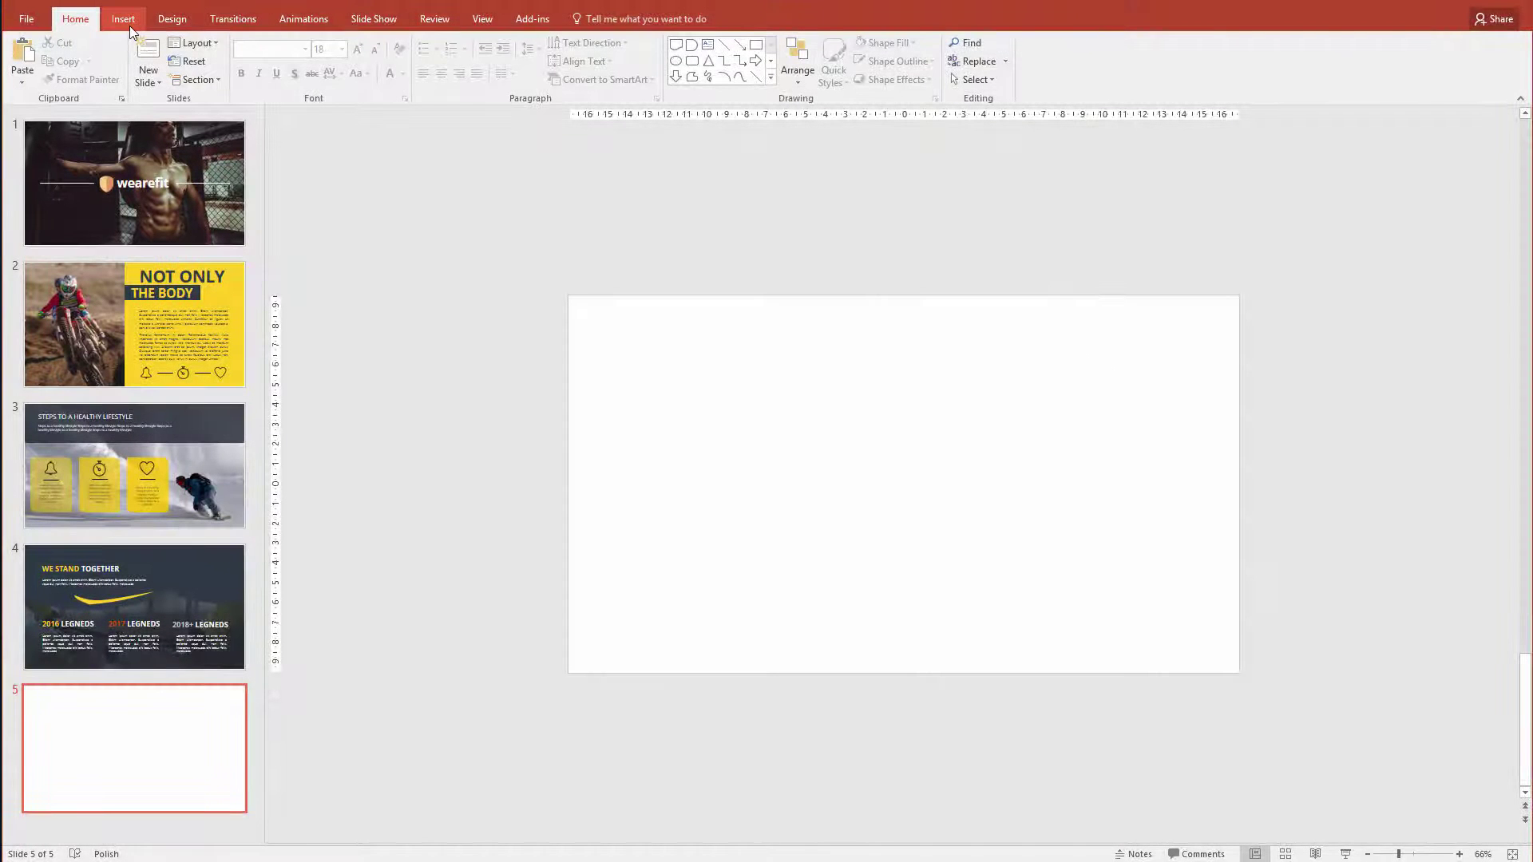
Step: Draw a square rectangle at the left-centre of blank slide 5 and remove its outline
left_click(124, 19)
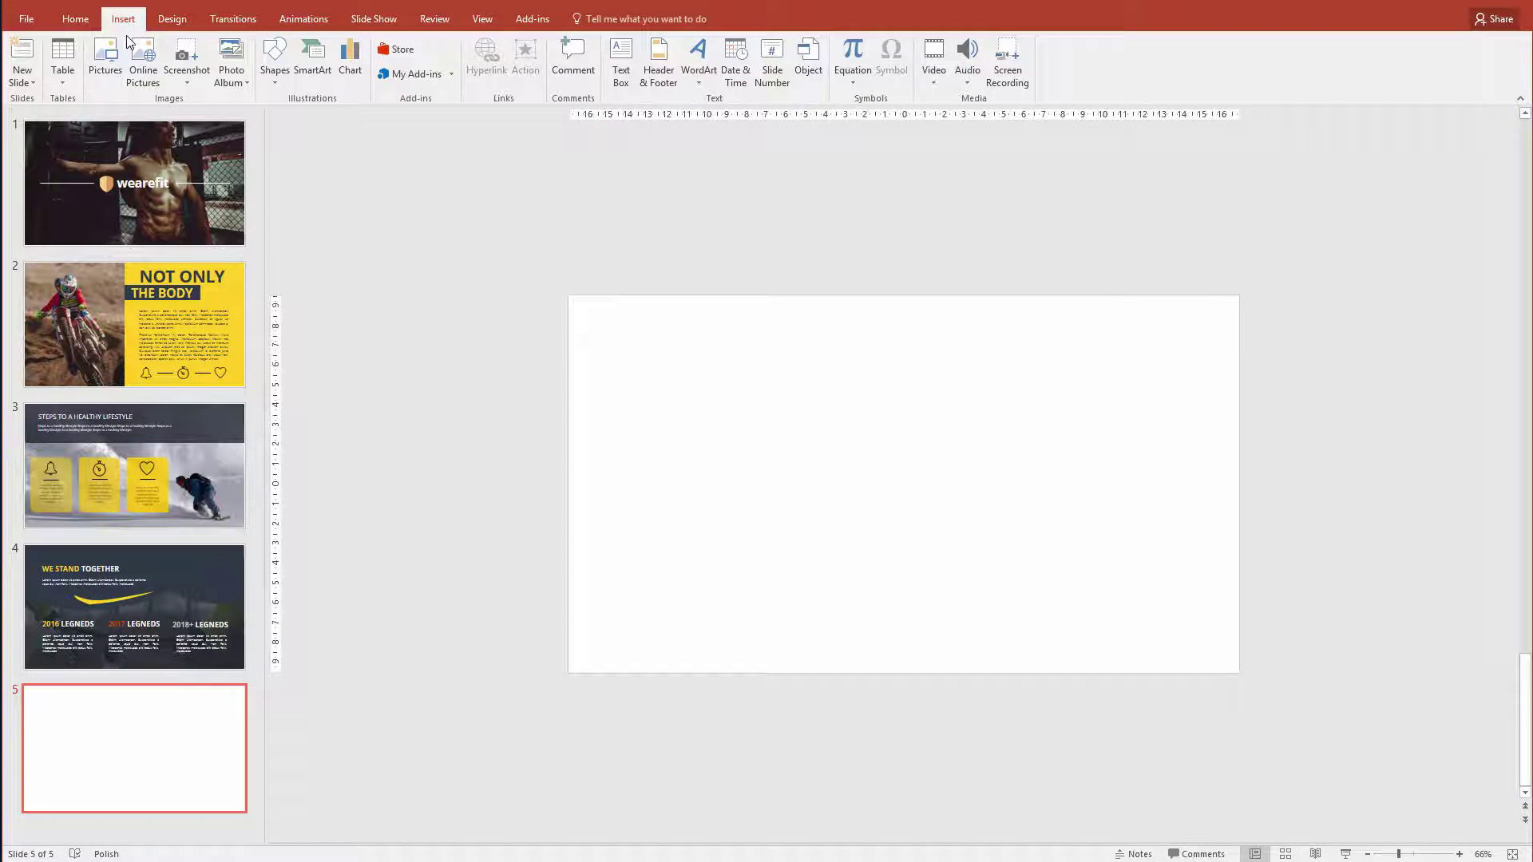
left_click(274, 60)
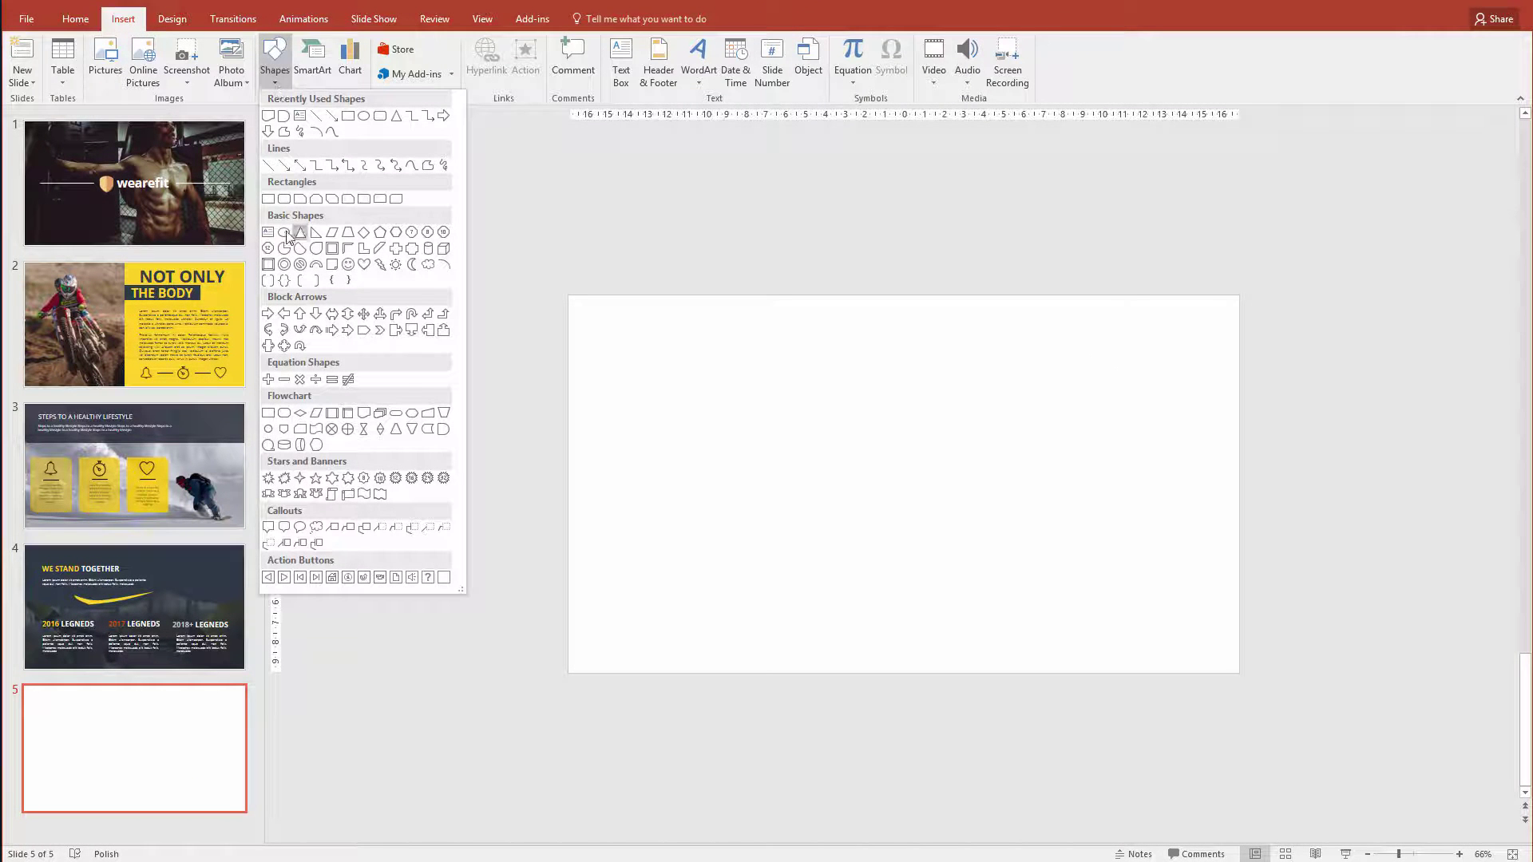
left_click(269, 200)
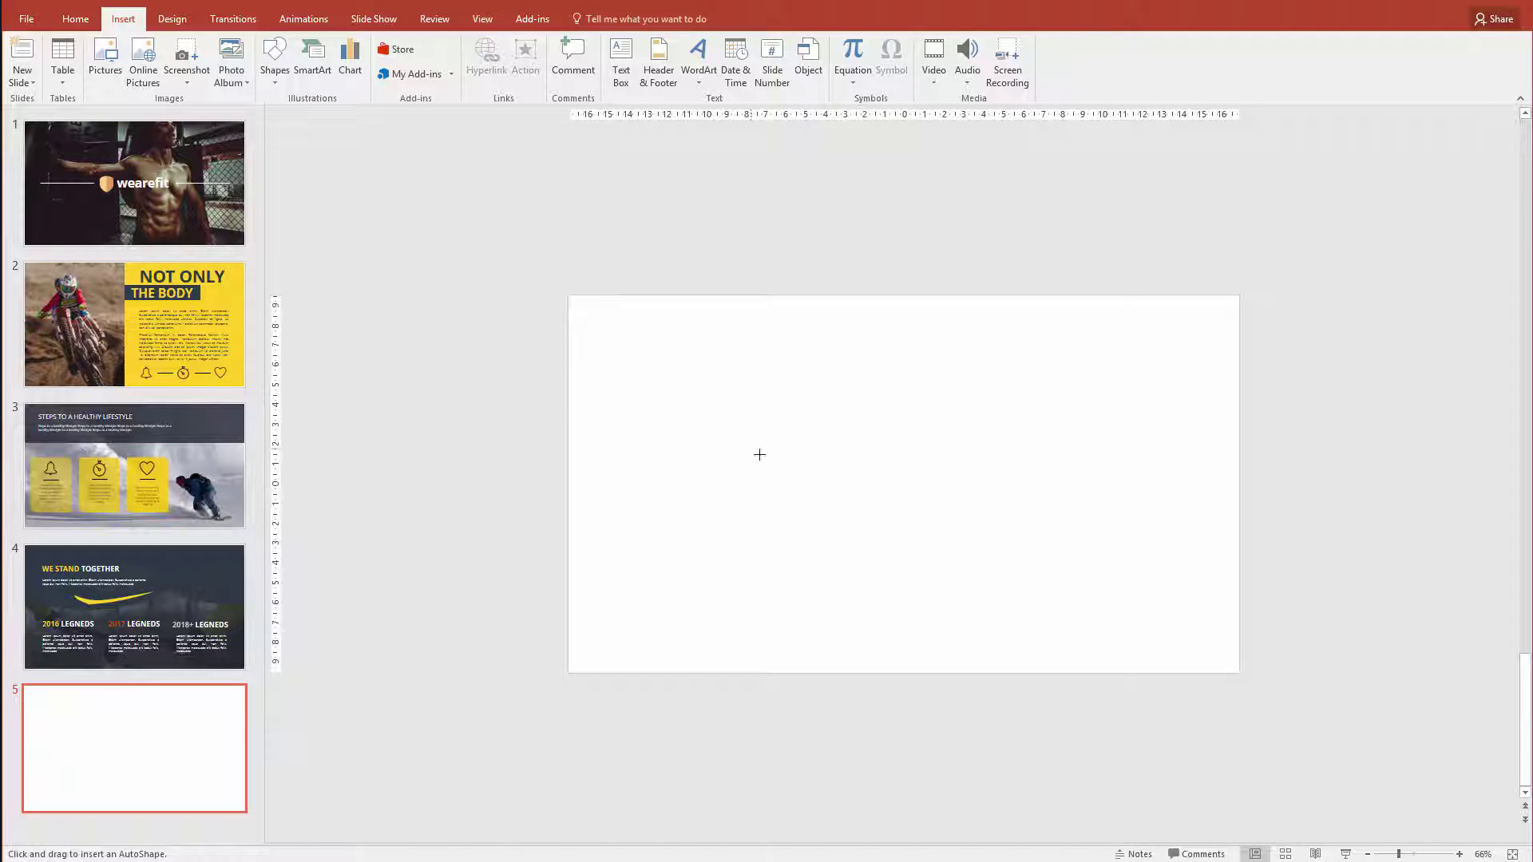
left_click_drag(791, 449, 859, 489)
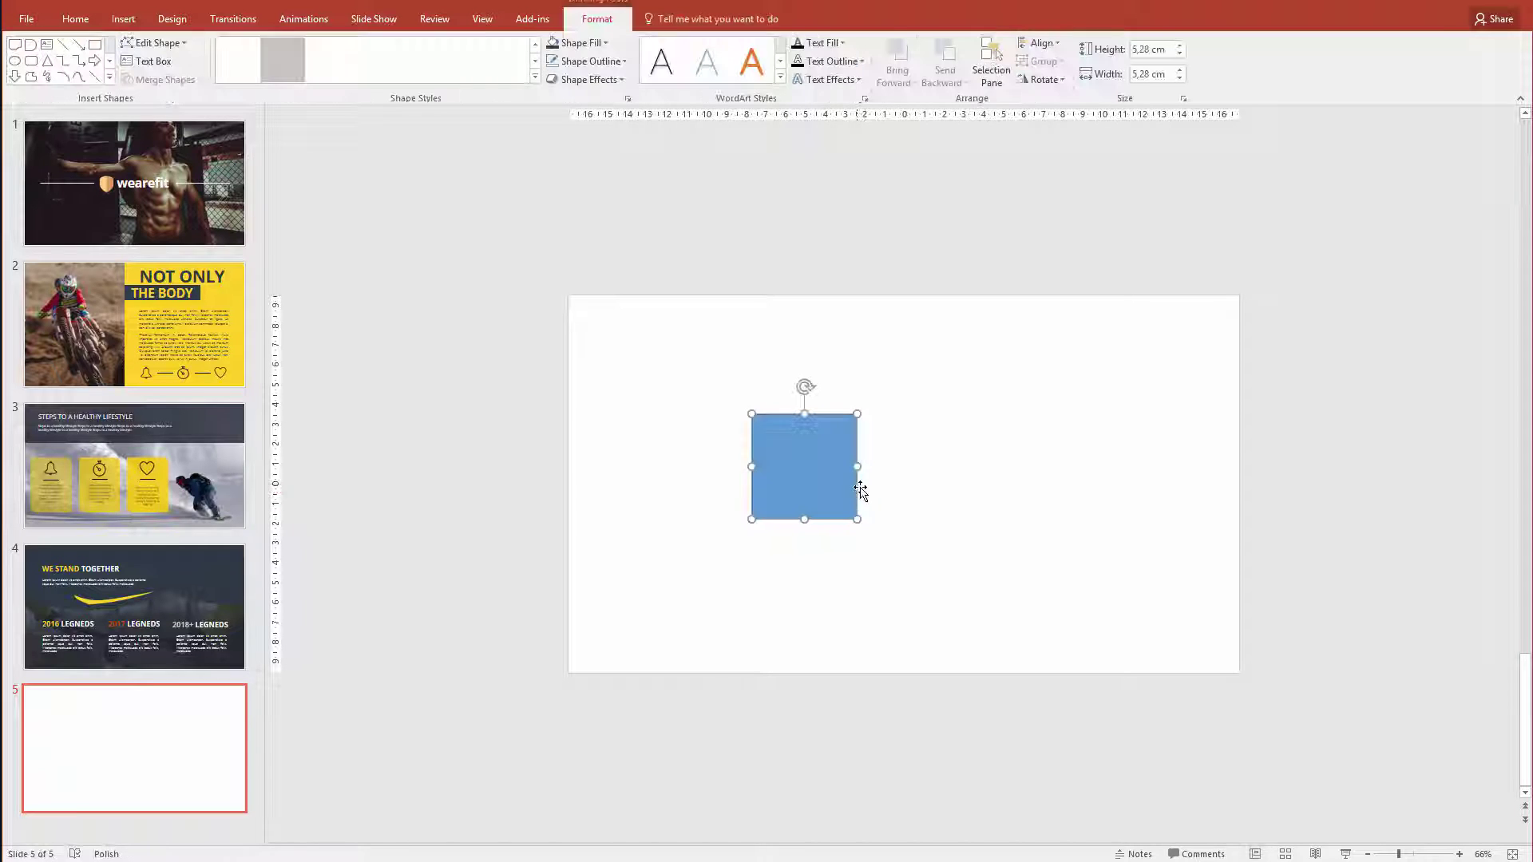
left_click(608, 62)
left_click(595, 234)
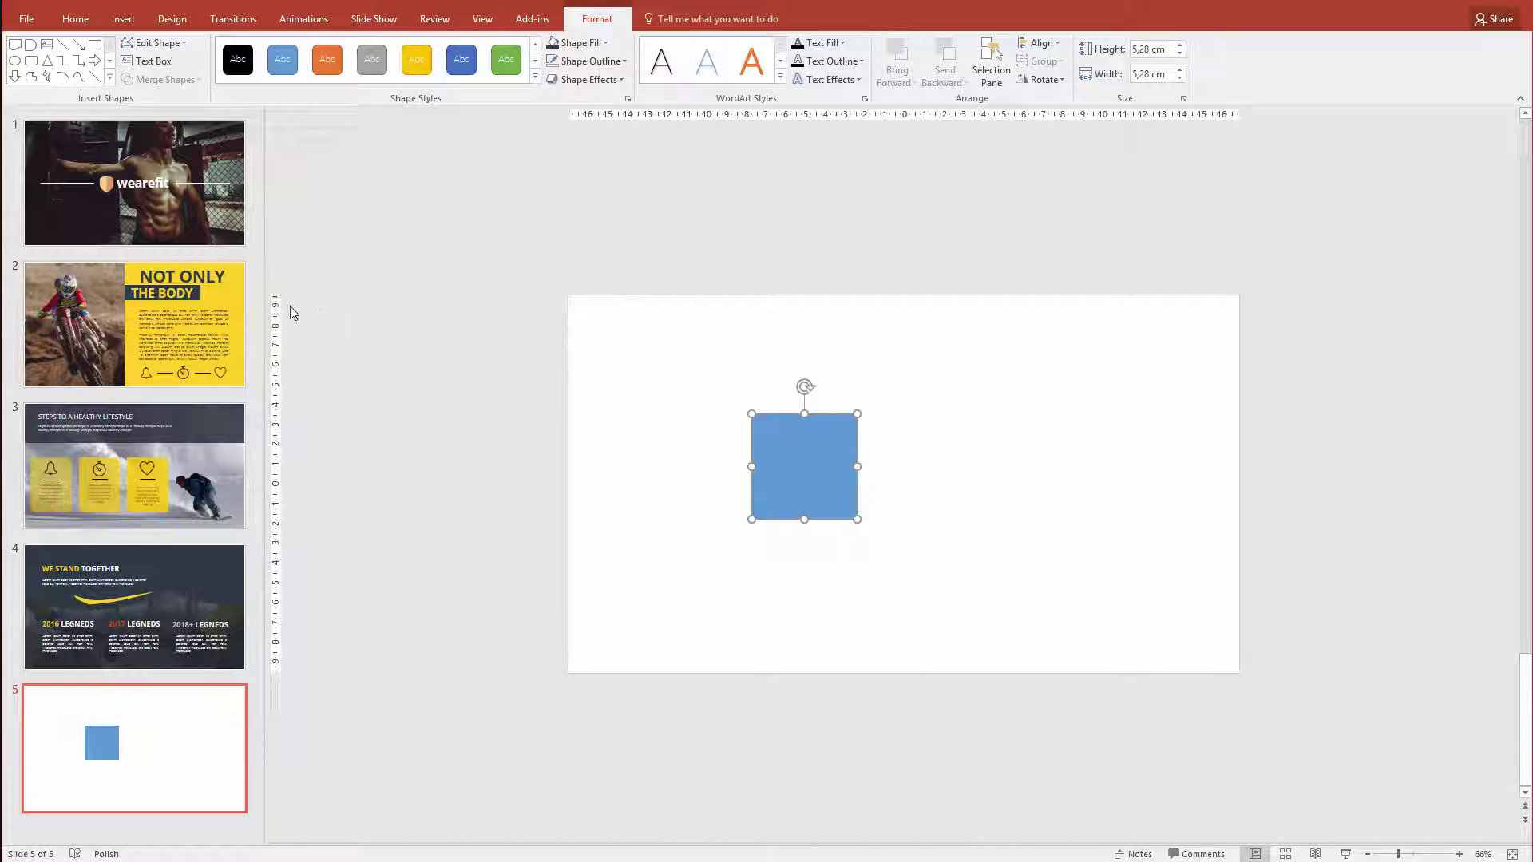
Step: Fill the square with a custom yellow of RGB 255, 208, 37
left_click(596, 45)
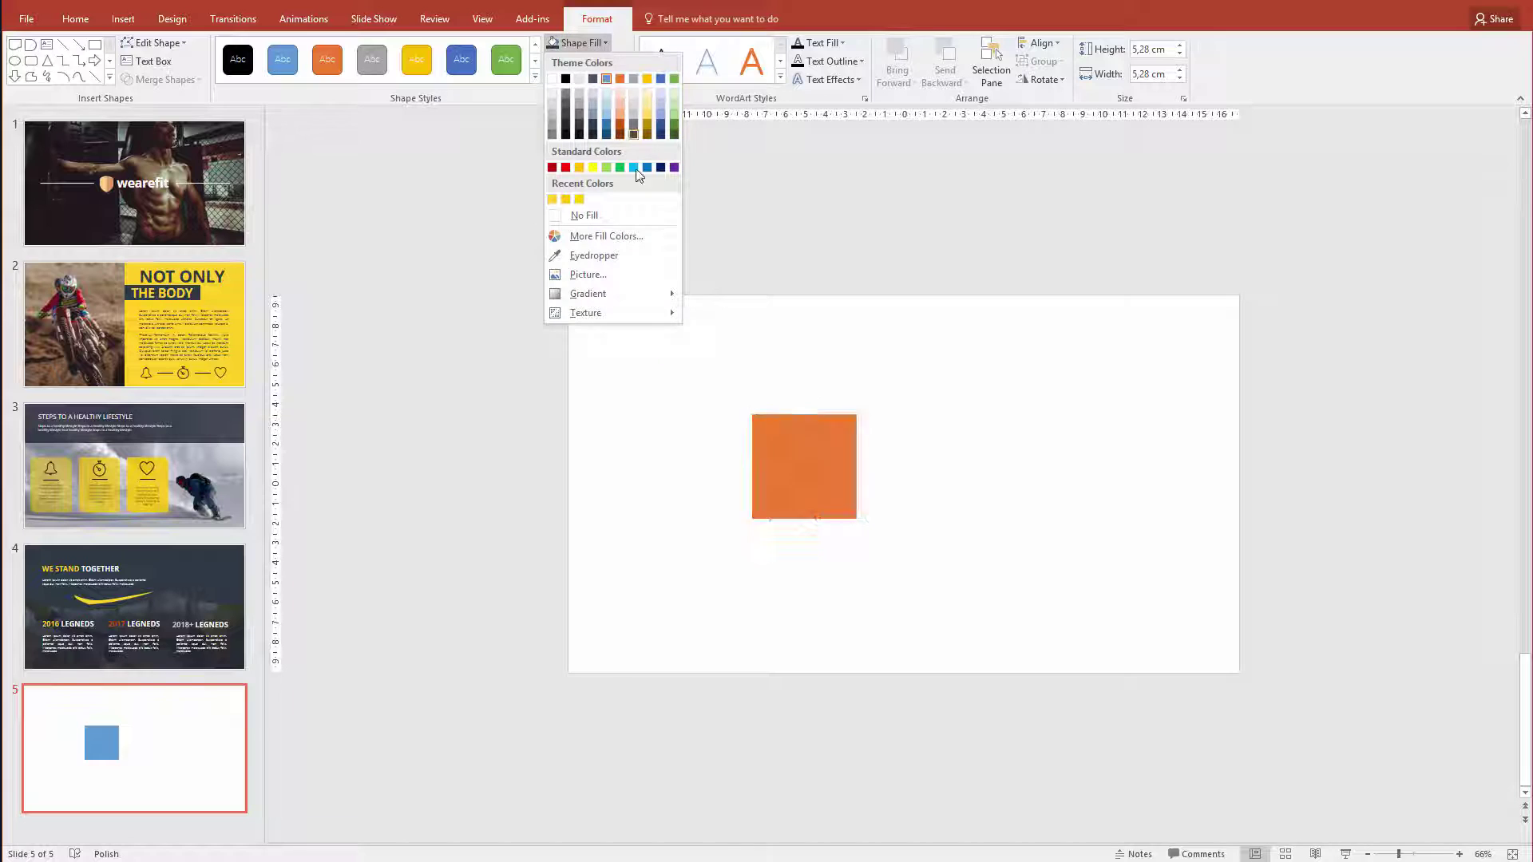
left_click(552, 201)
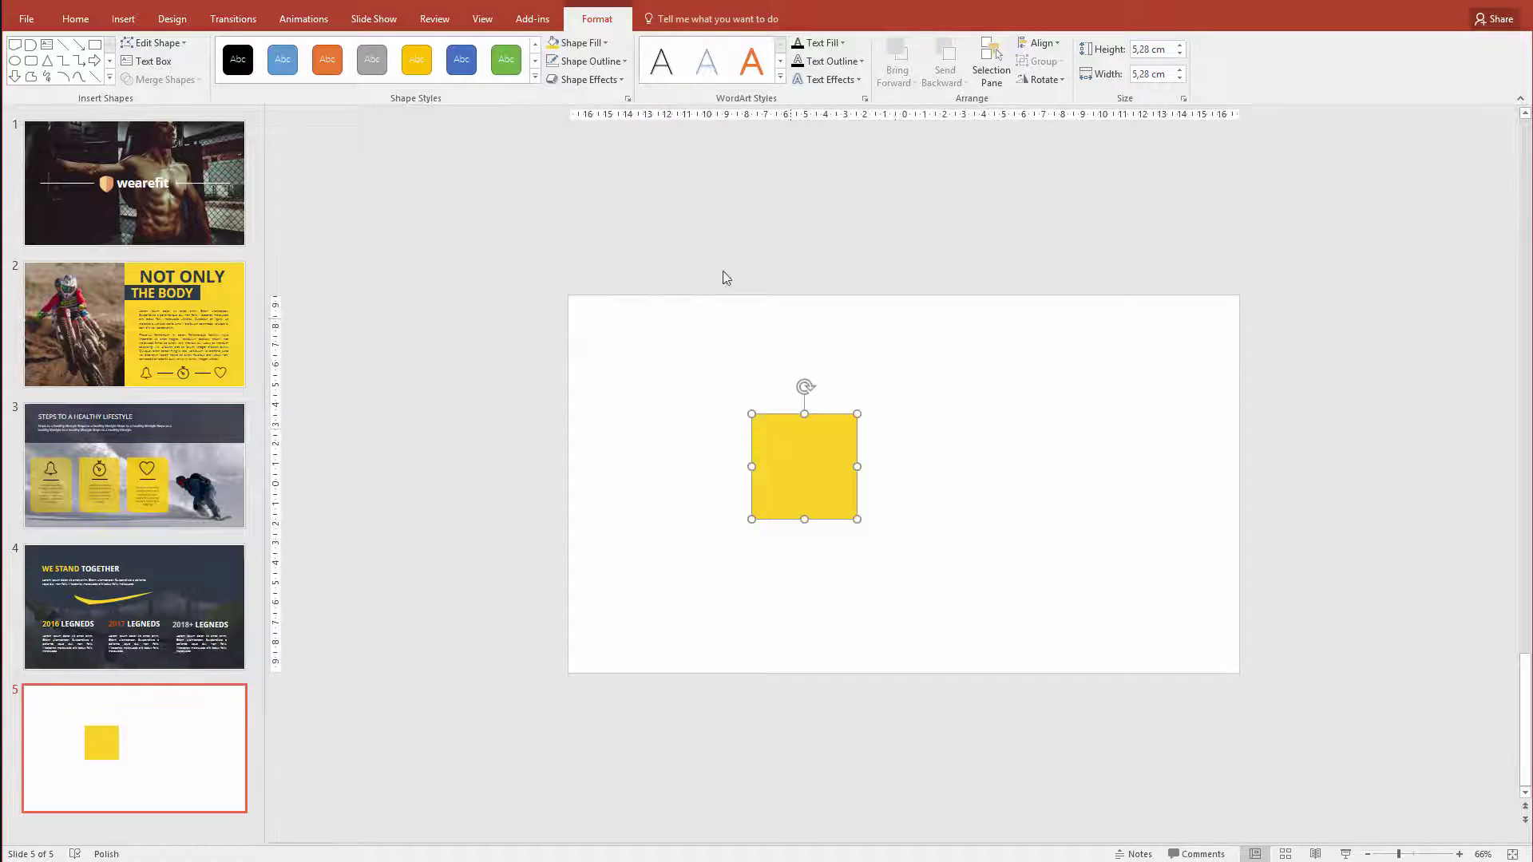
left_click(579, 43)
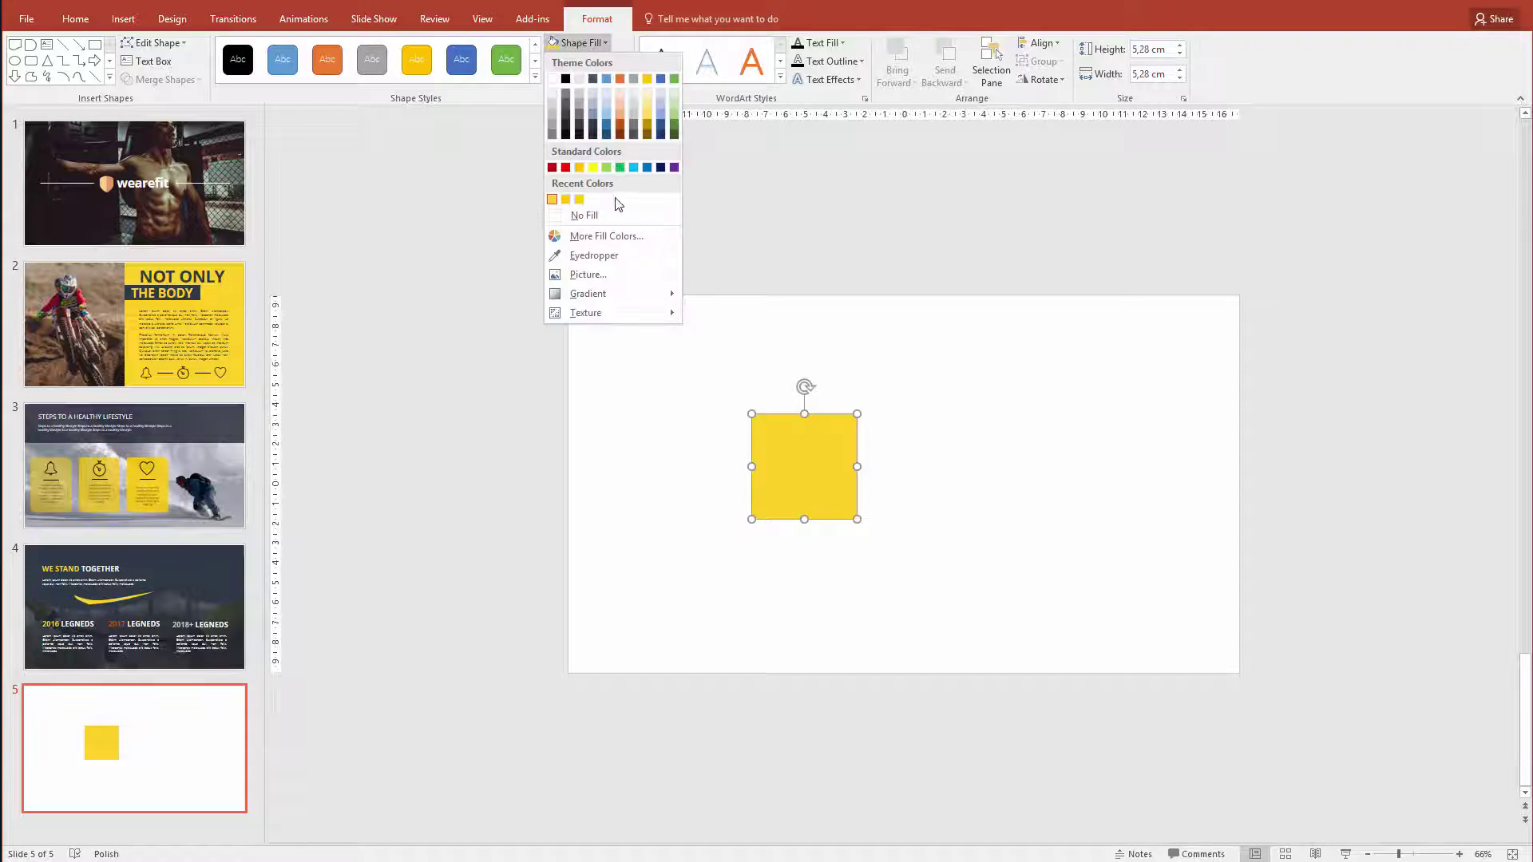
left_click(625, 238)
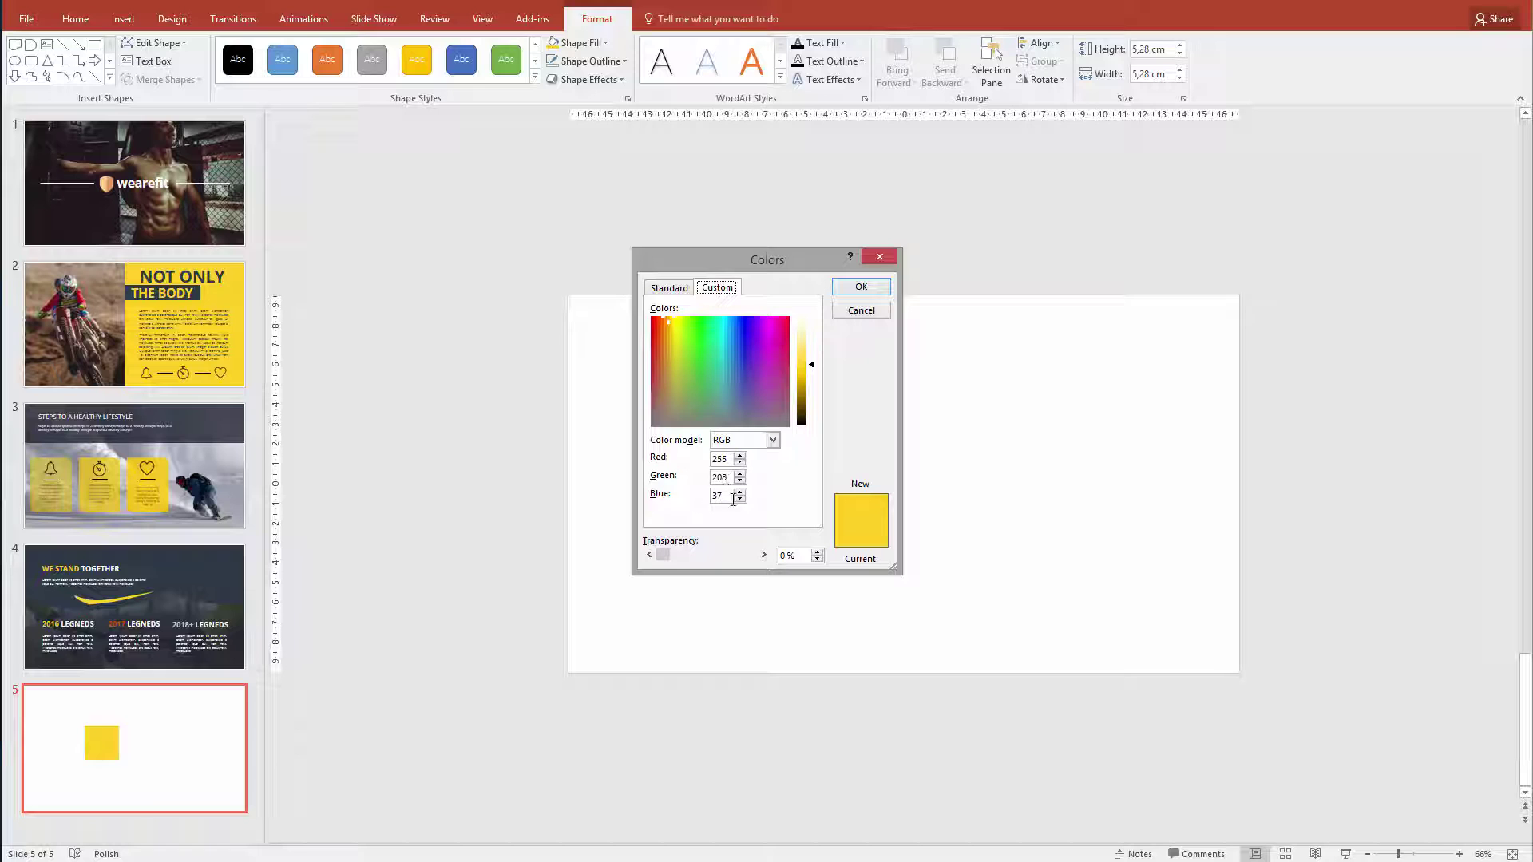
left_click(860, 287)
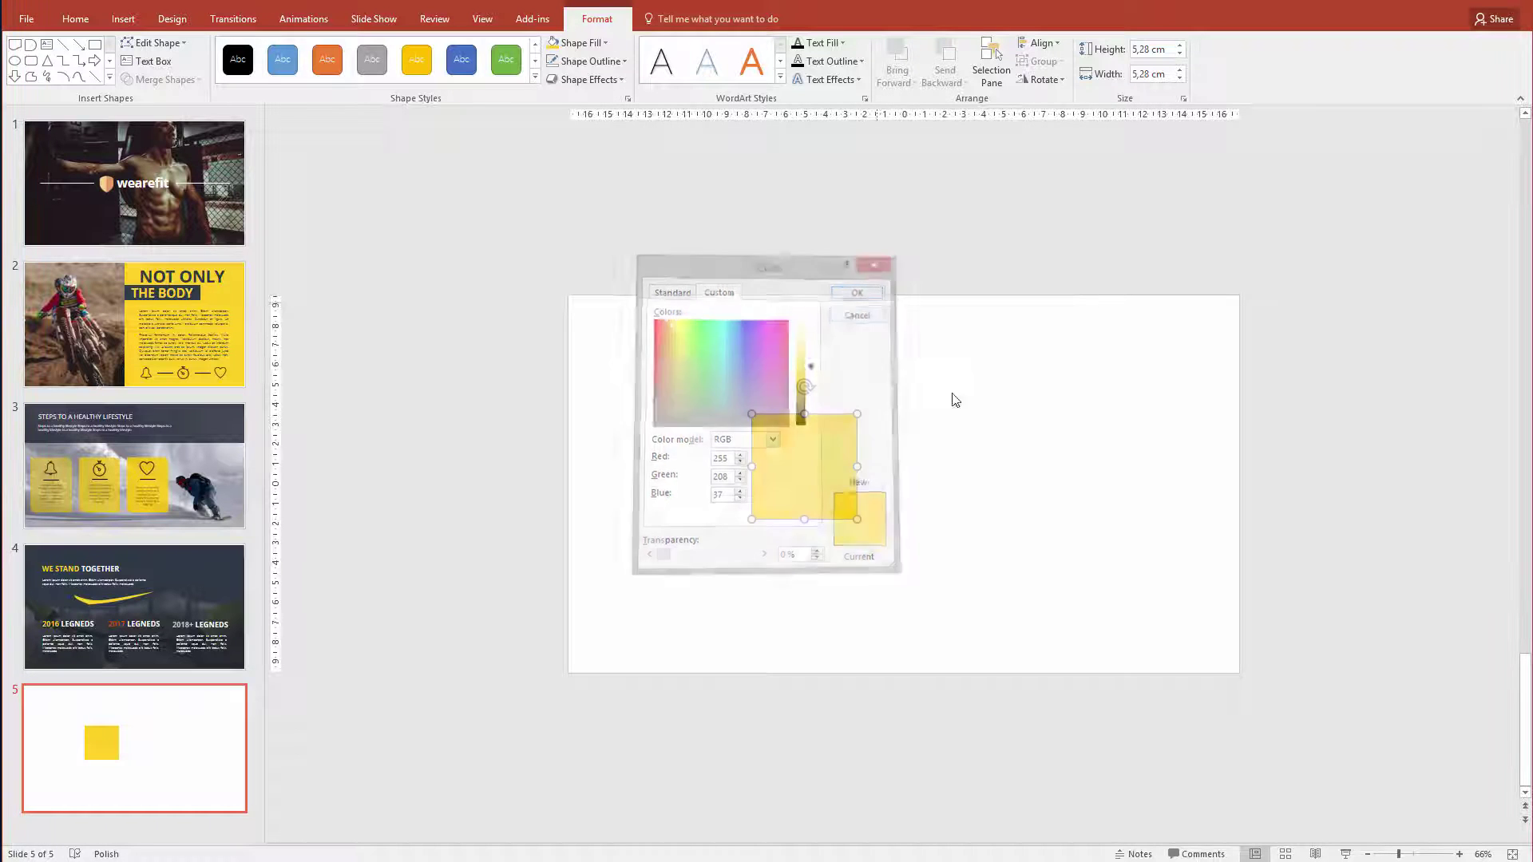
left_click(950, 577)
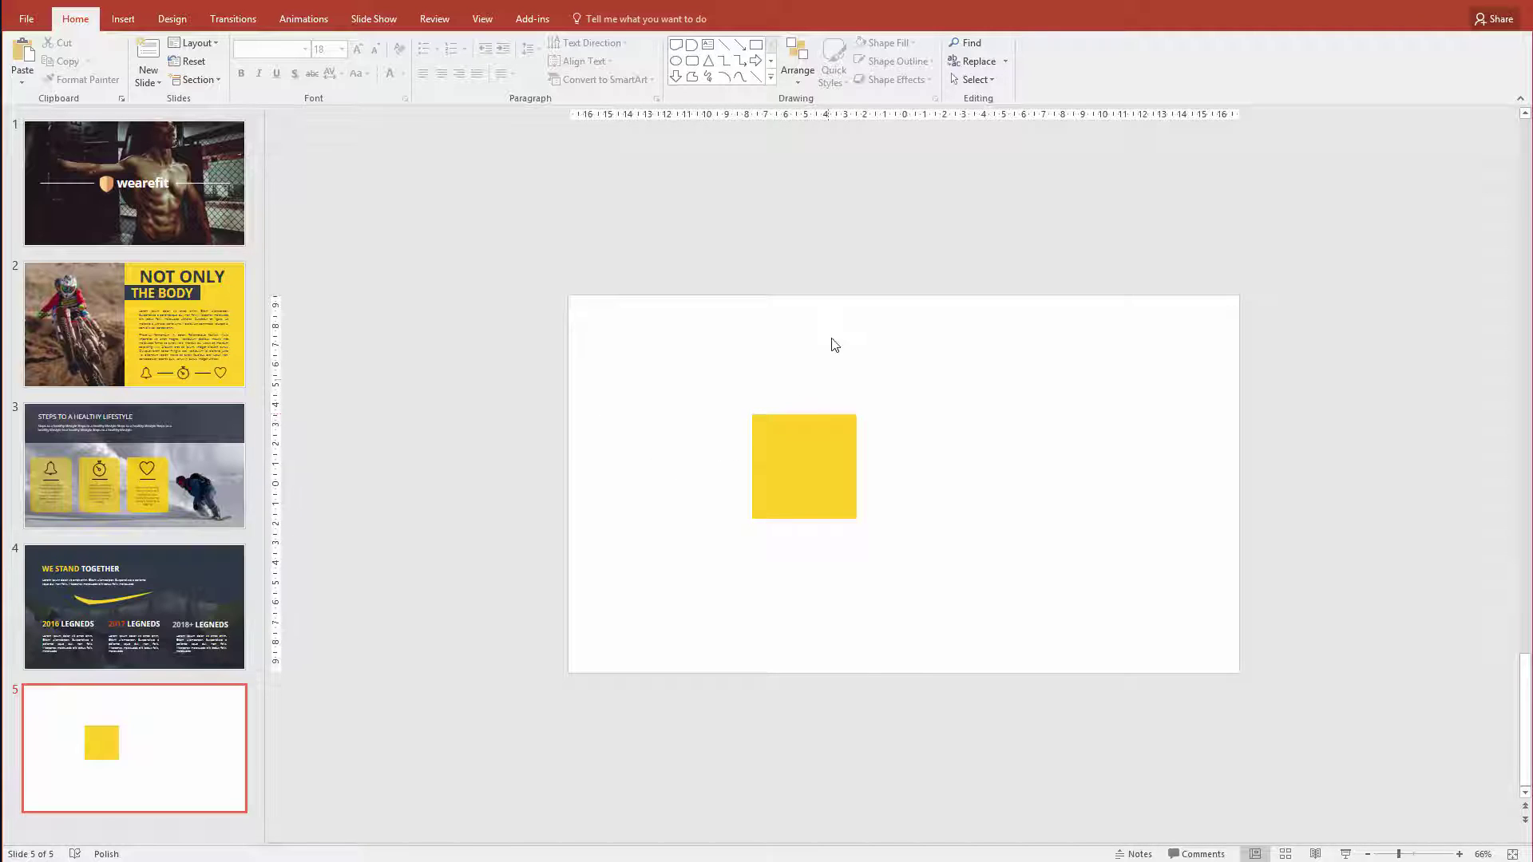
Step: Add a text box reading HOW TO GET / YOUR BODY WHERE / IT BELONGS on three lines
left_click(125, 19)
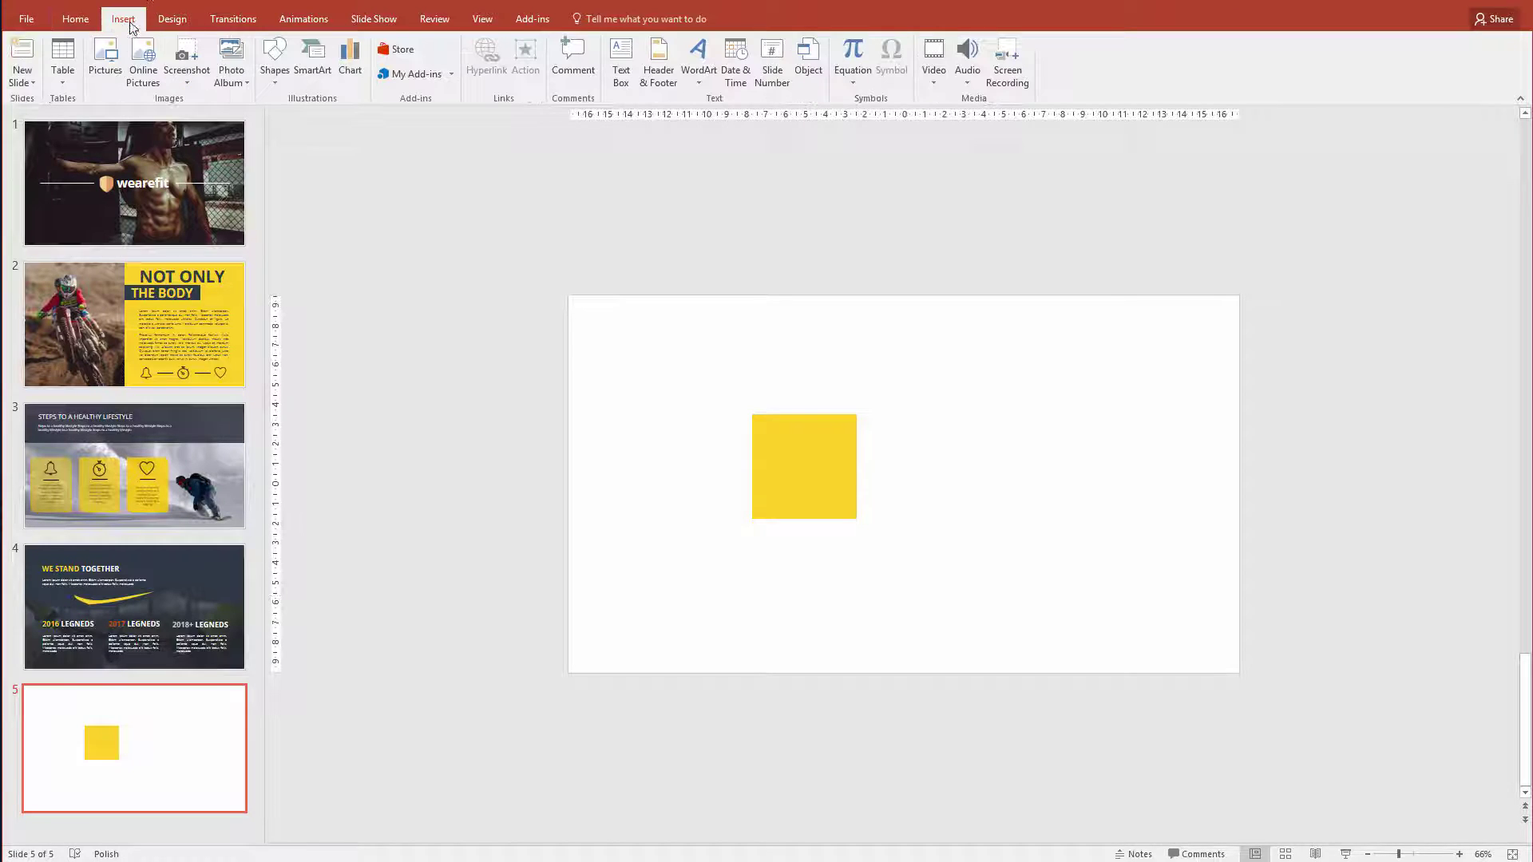
left_click(621, 60)
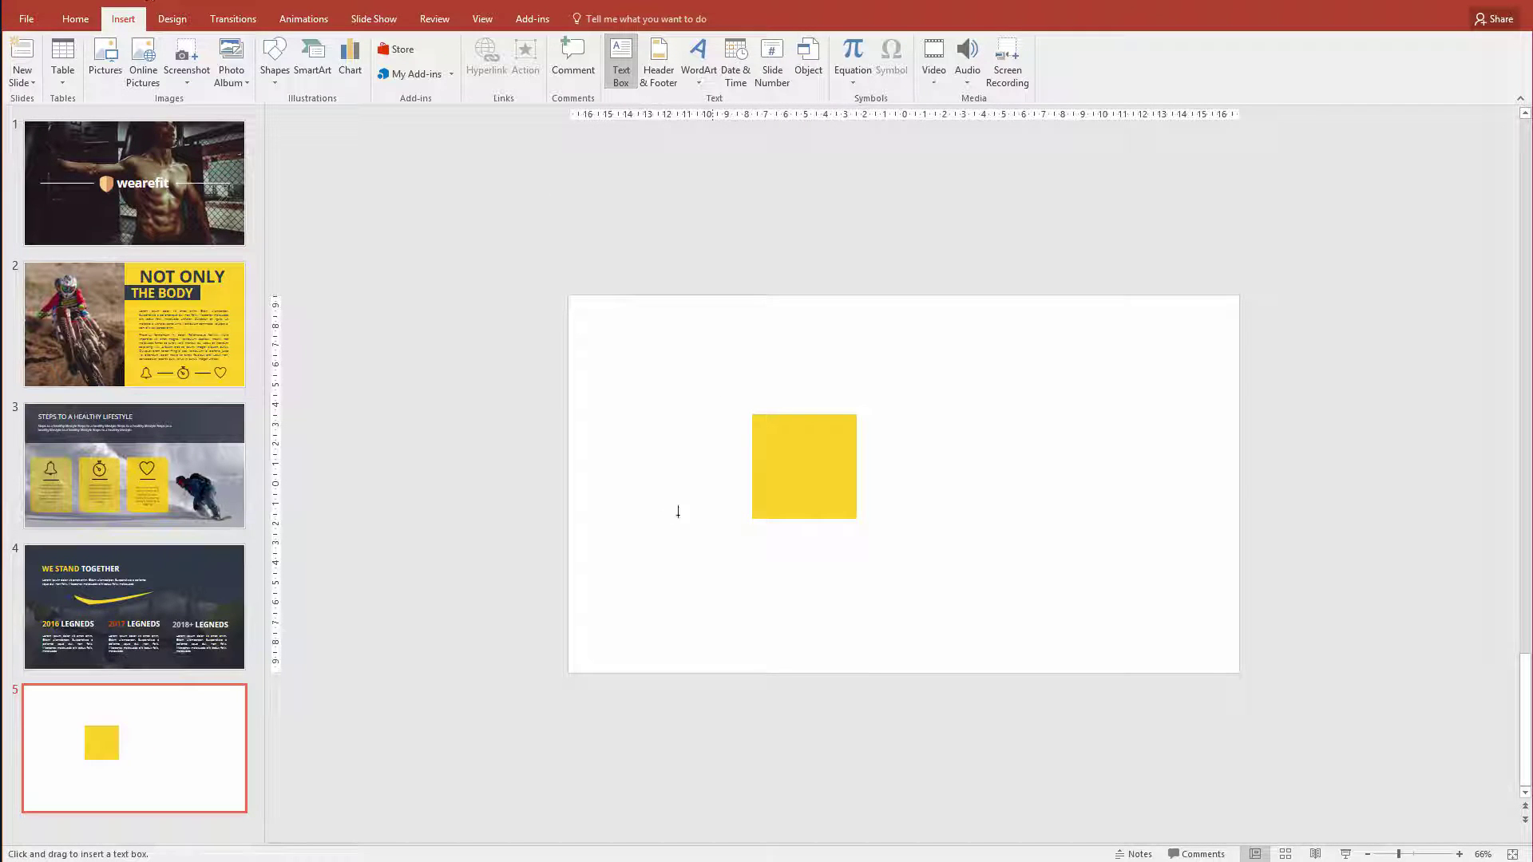
left_click(646, 498)
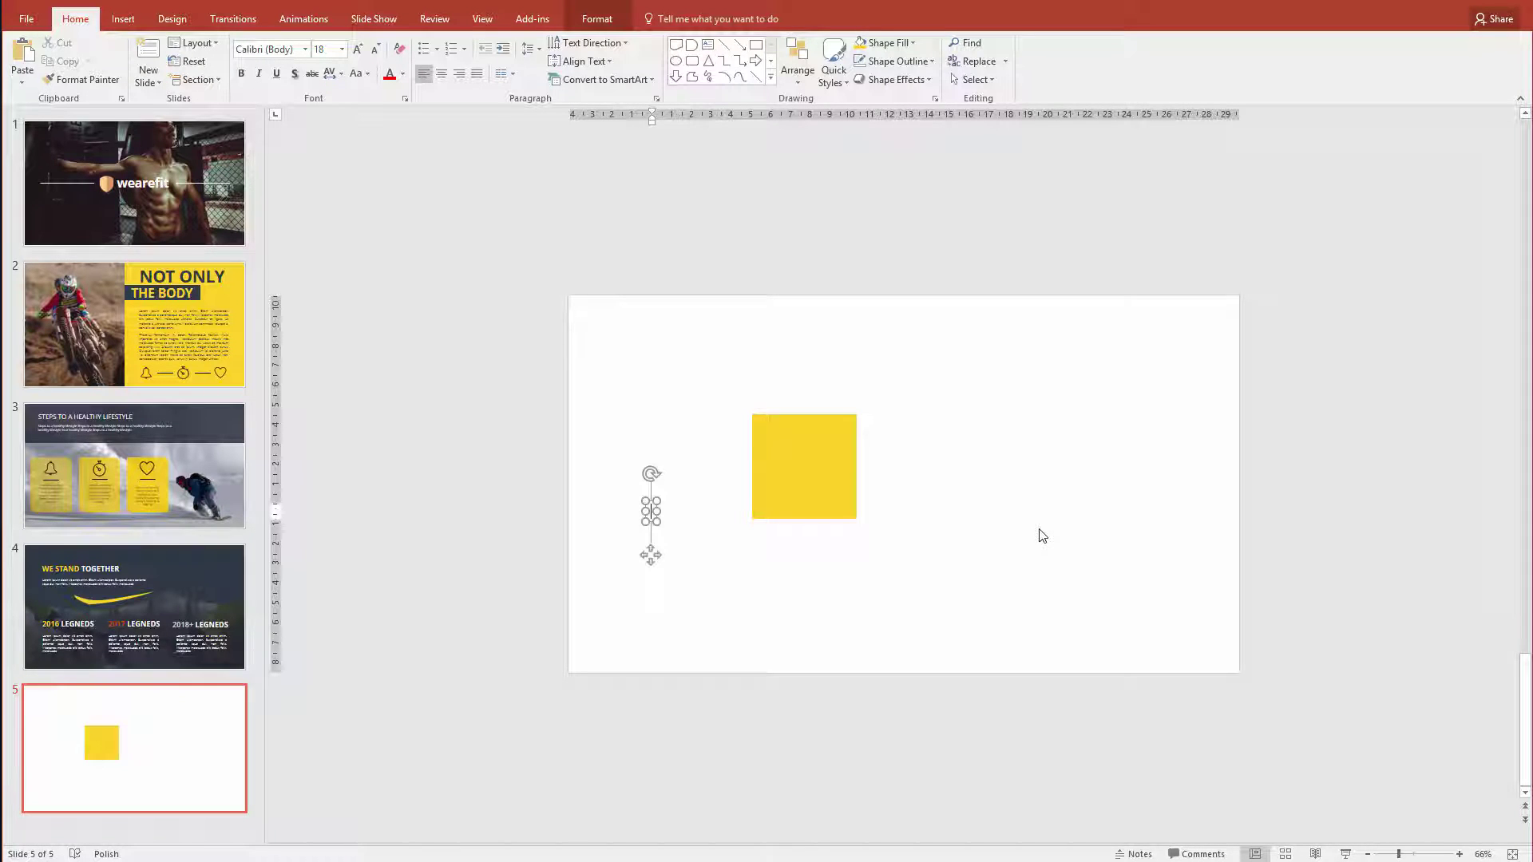
type("HOW TO GET OY")
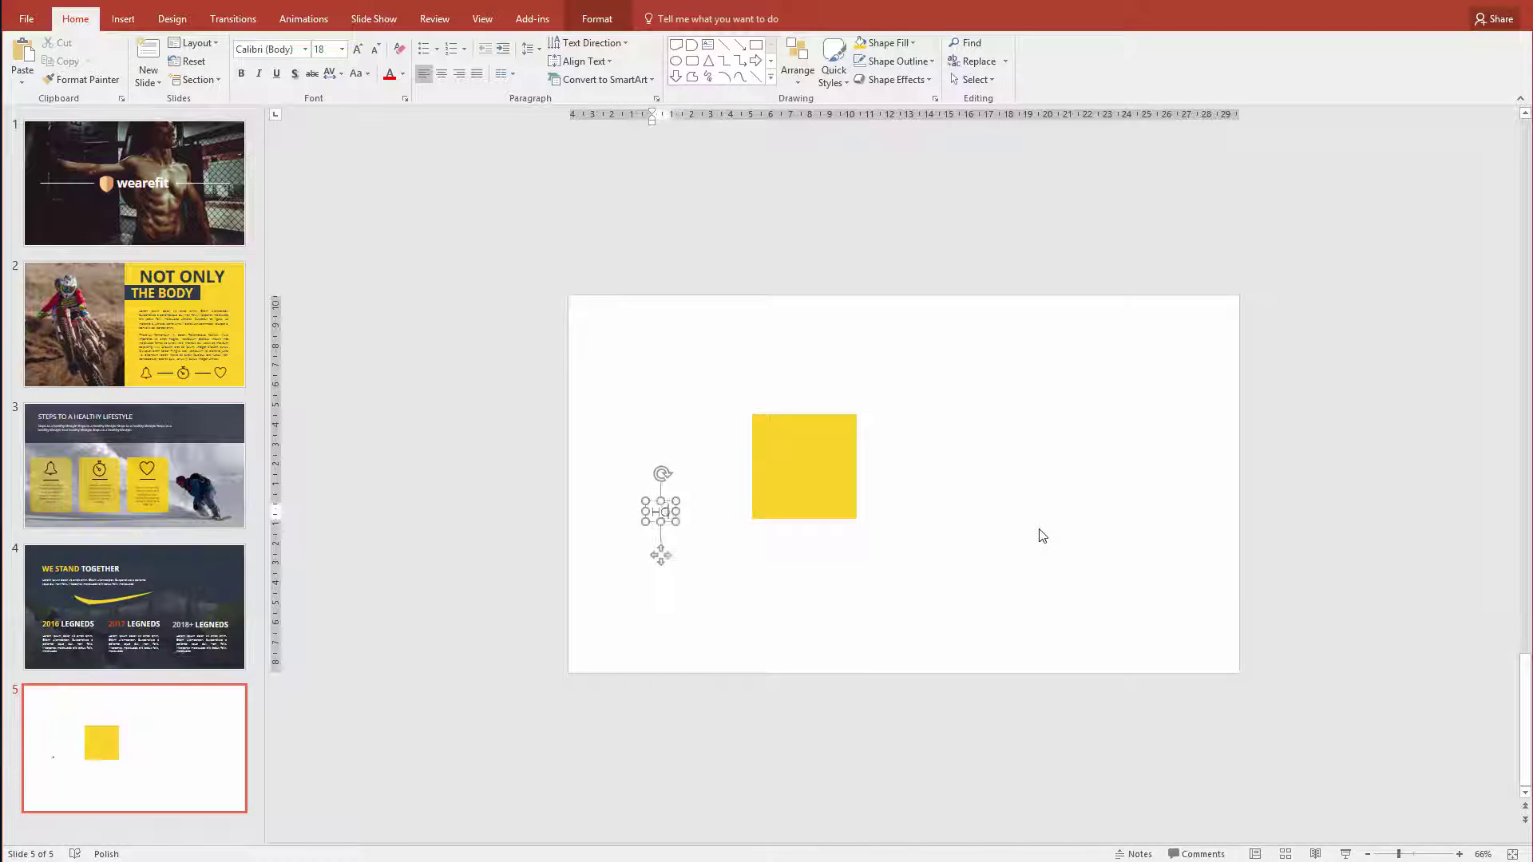
key("BackSpace")
key("BackSpace")
type("YOUR BODY")
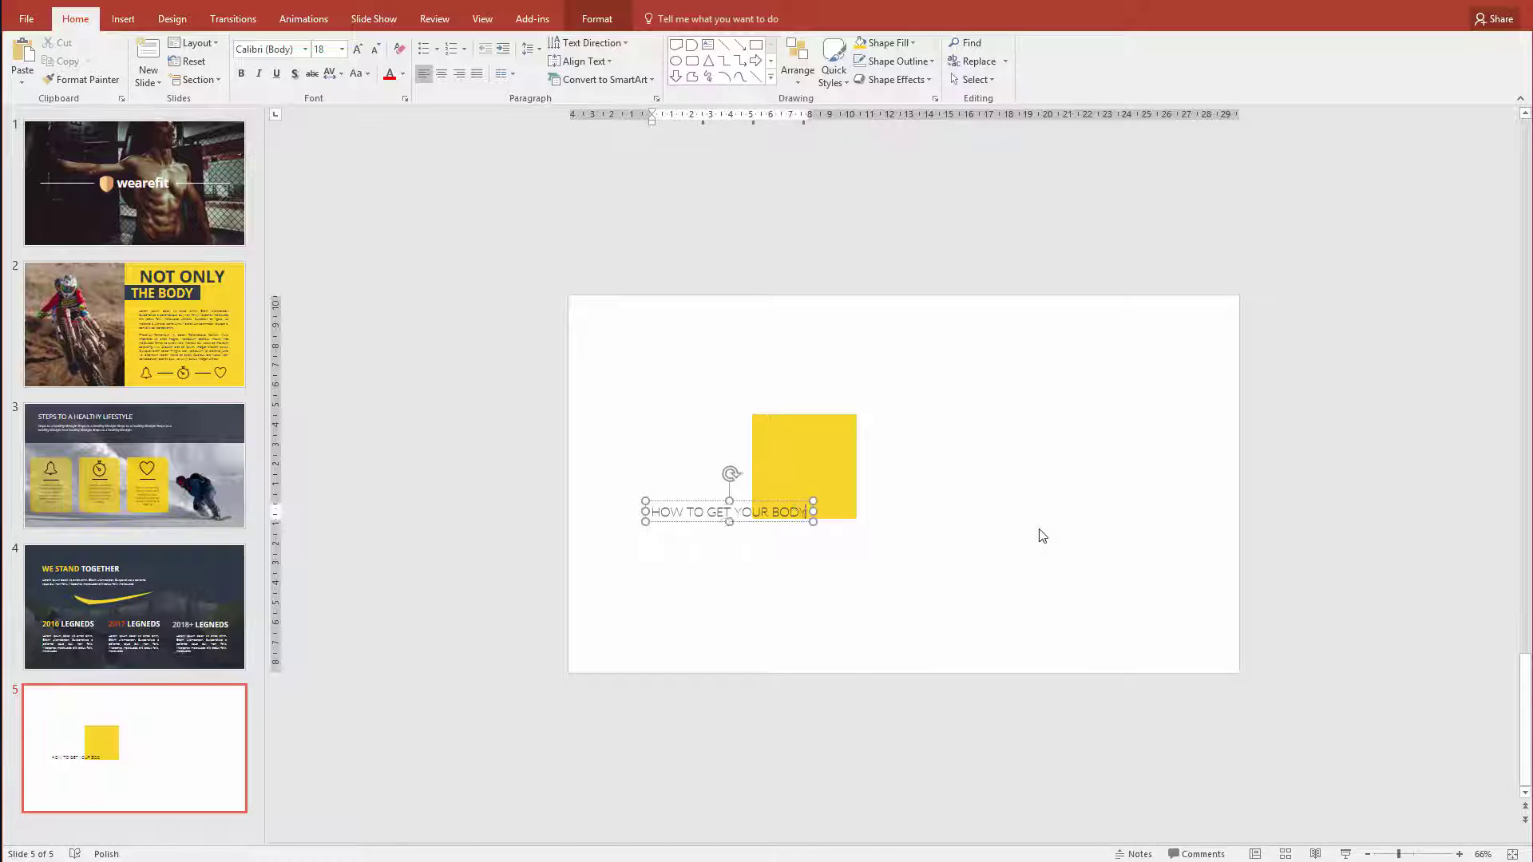
type(" WHERE IT BELONGS")
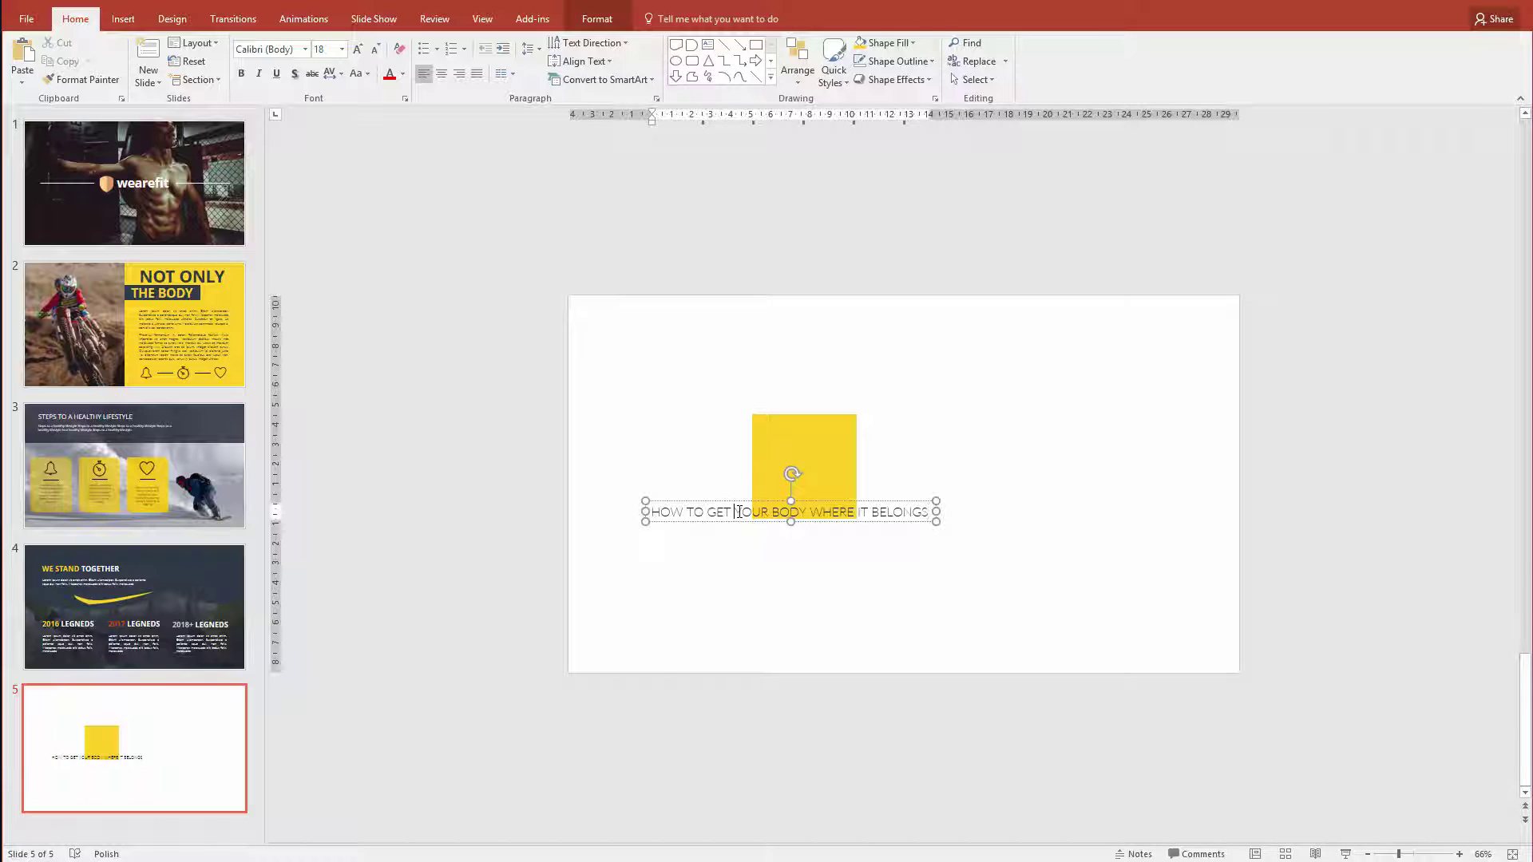
key("Return")
left_click(774, 526)
key("Return")
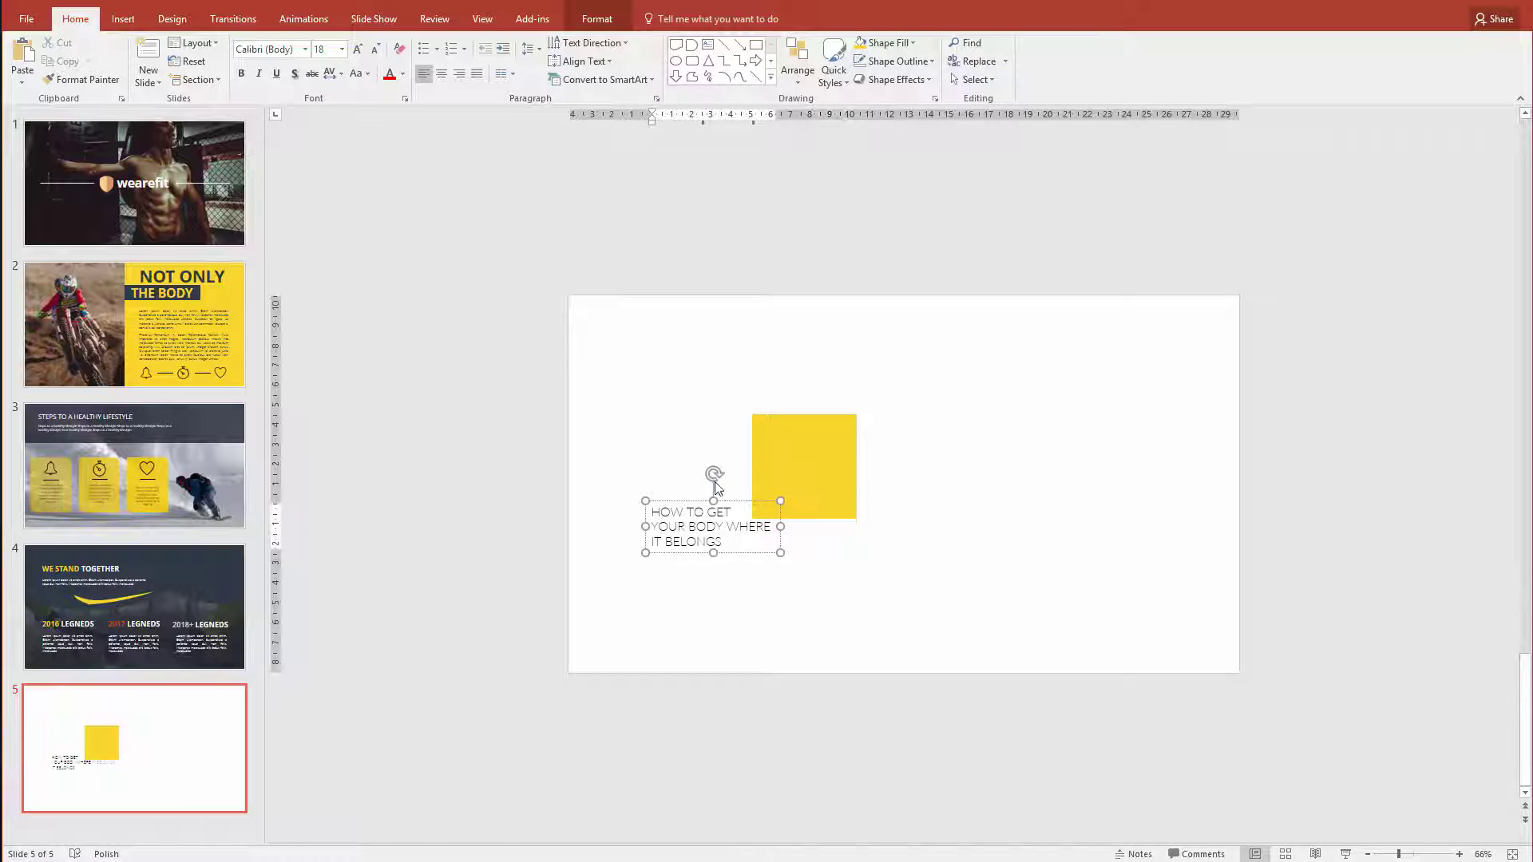
Step: Move the title onto the square's lower-left corner and make it bold Open Sans
left_click_drag(722, 498, 770, 481)
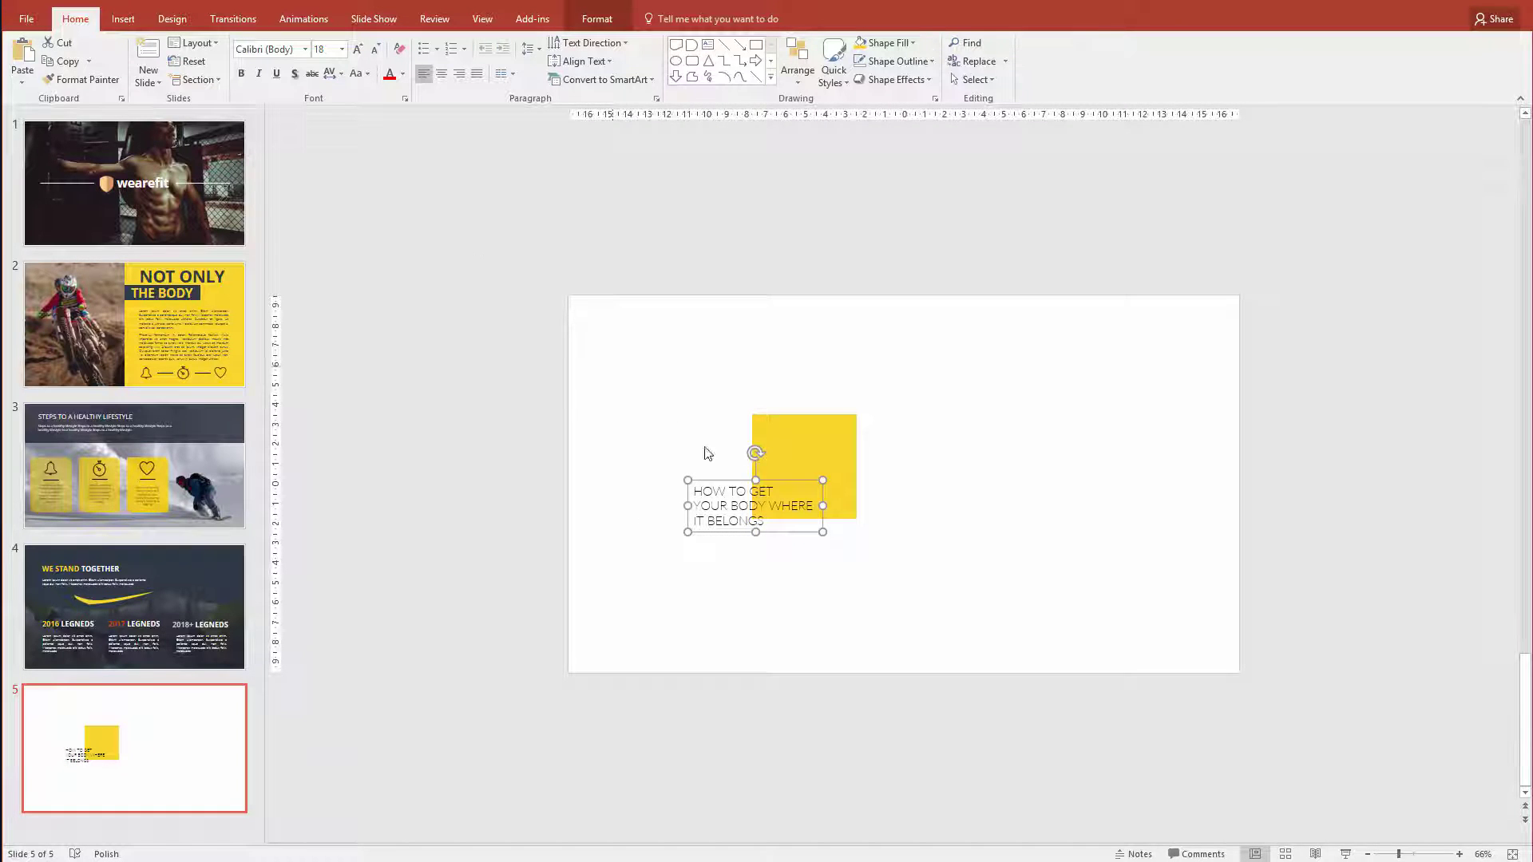
left_click(270, 49)
type("Open Sans")
key("Return")
key("ctrl+b")
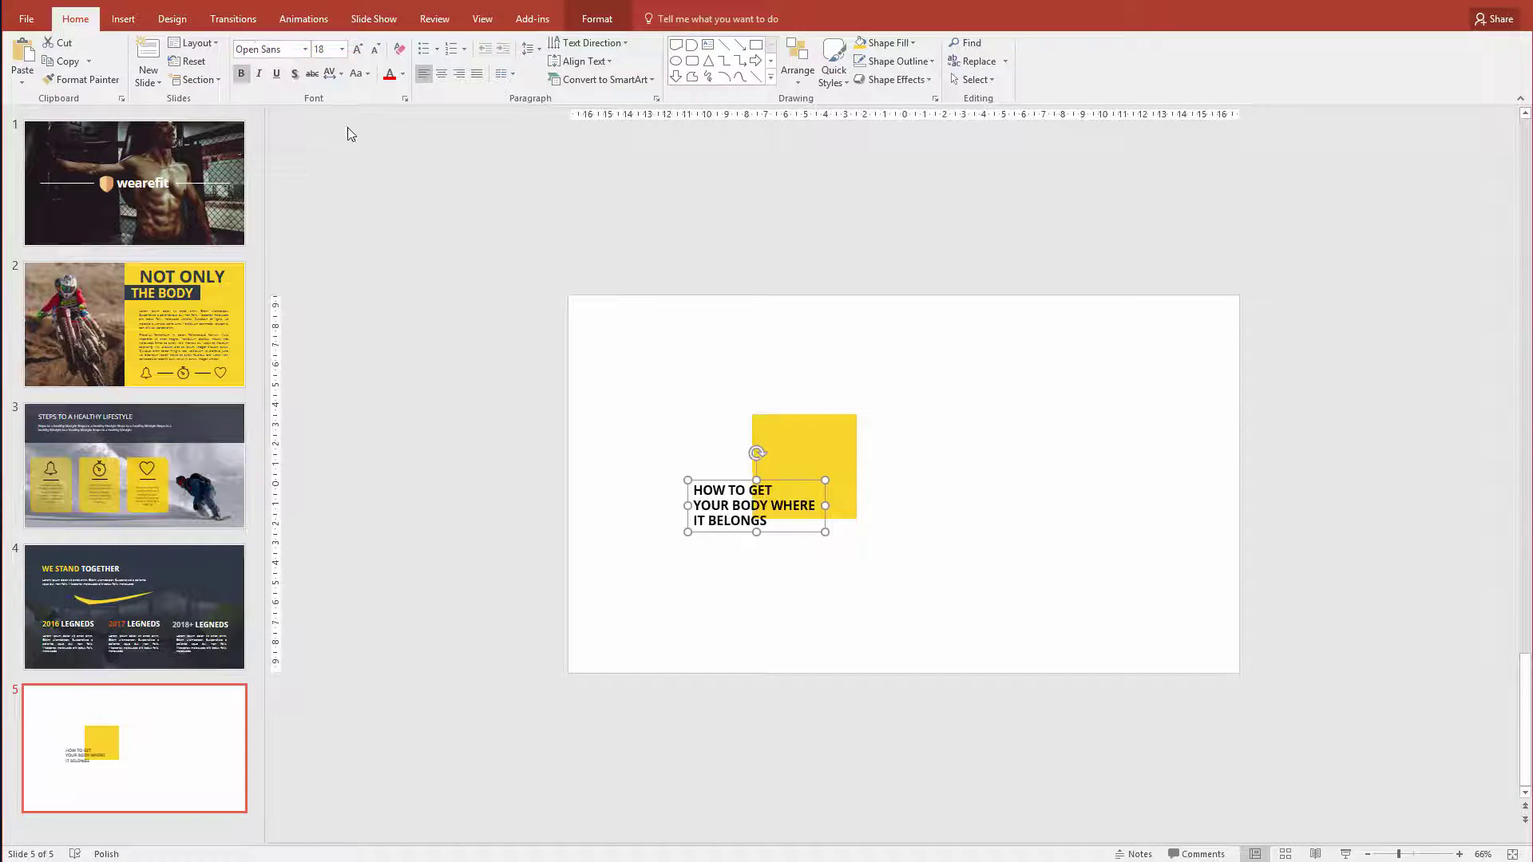
Step: Enlarge the title to 36 pt and put WHERE IT BELONGS on its own line
left_click(357, 49)
left_click(358, 48)
left_click(357, 49)
left_click(357, 49)
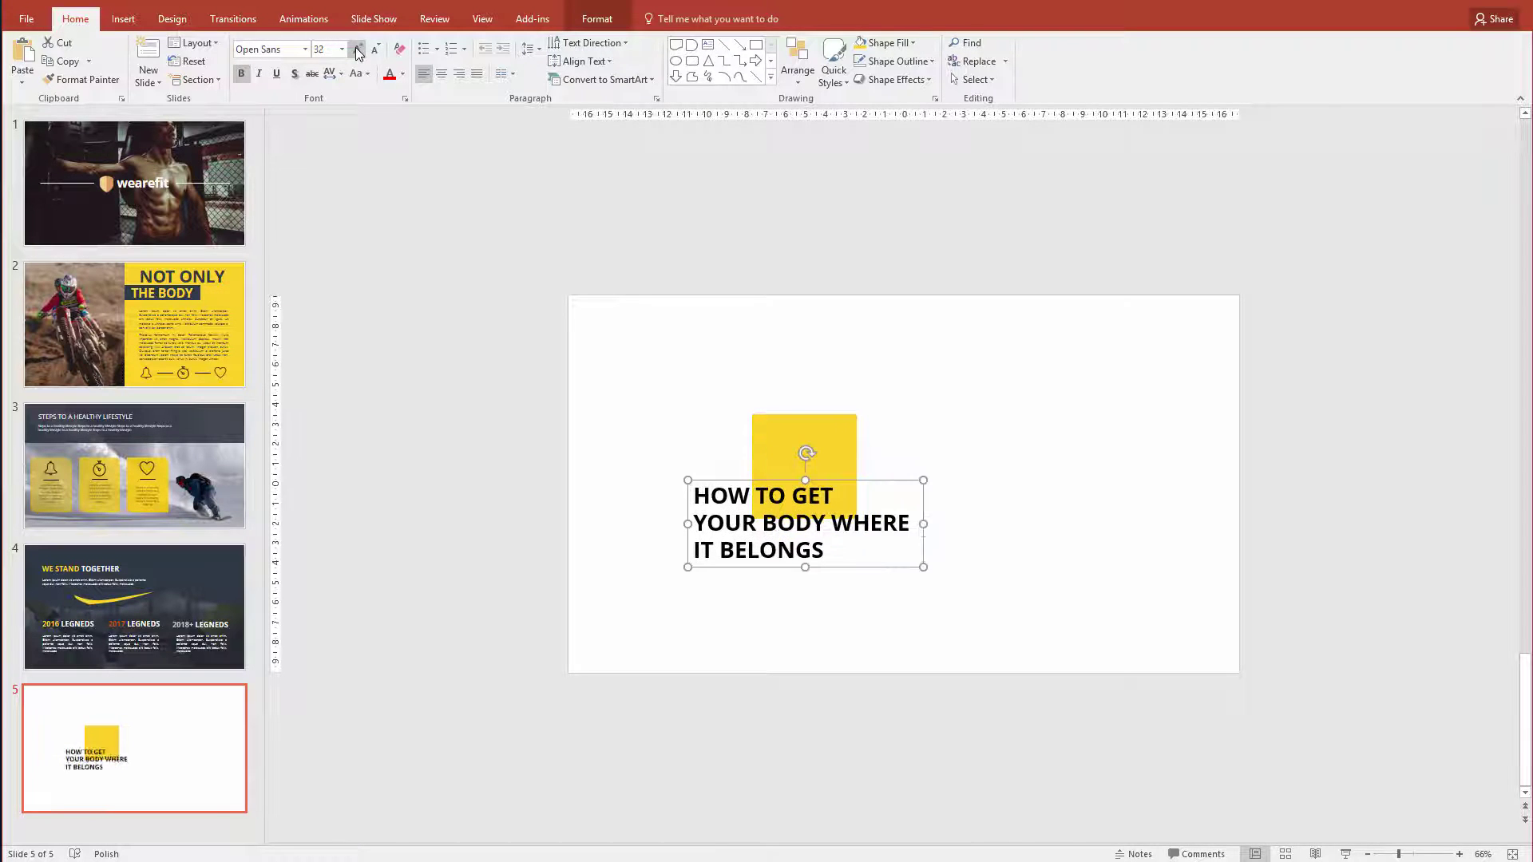
left_click(357, 49)
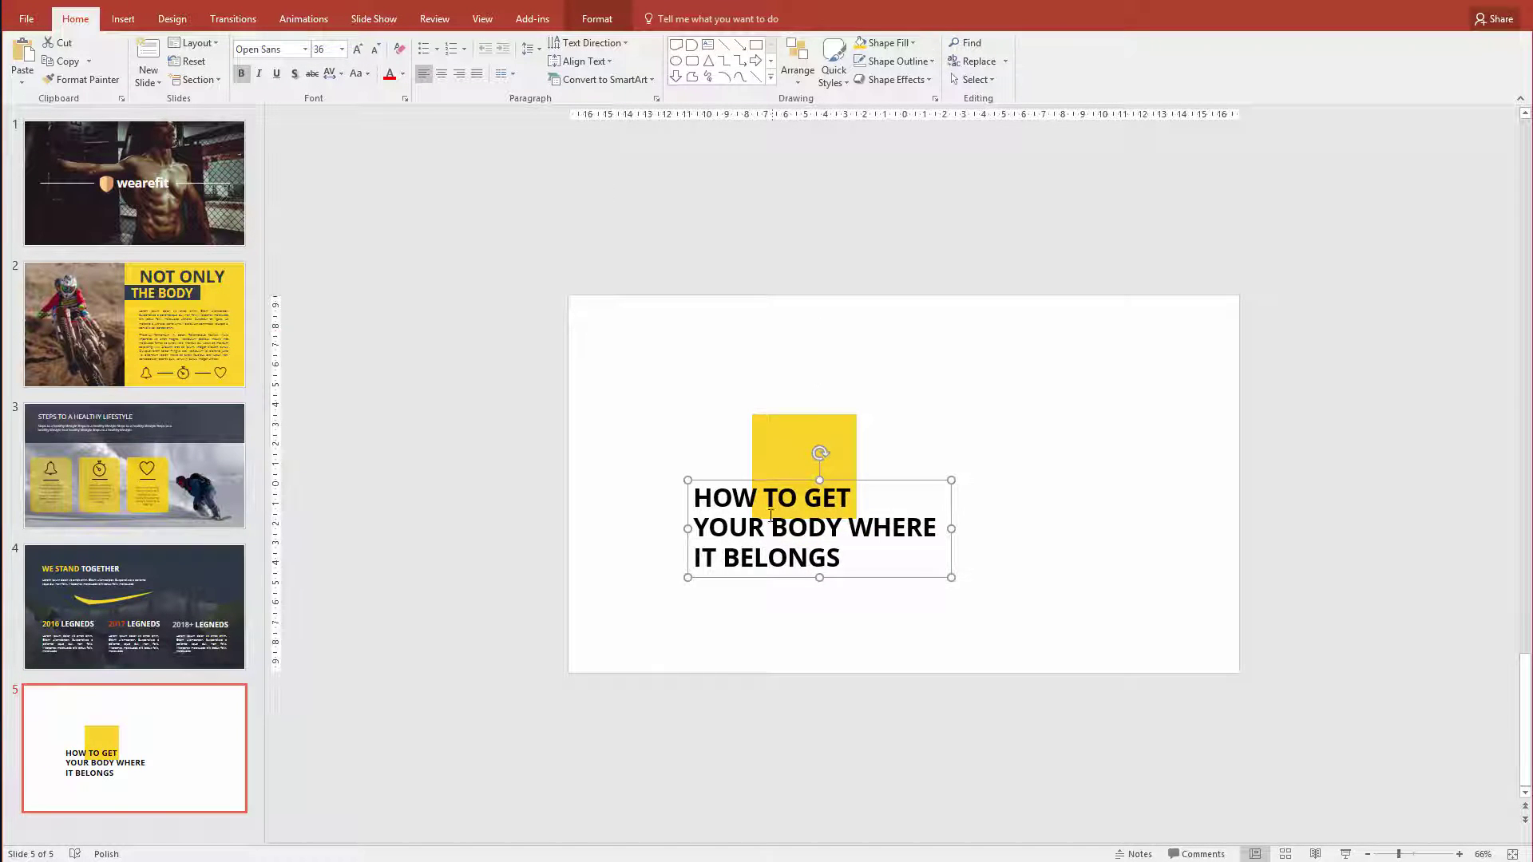
left_click(851, 519)
key("Return")
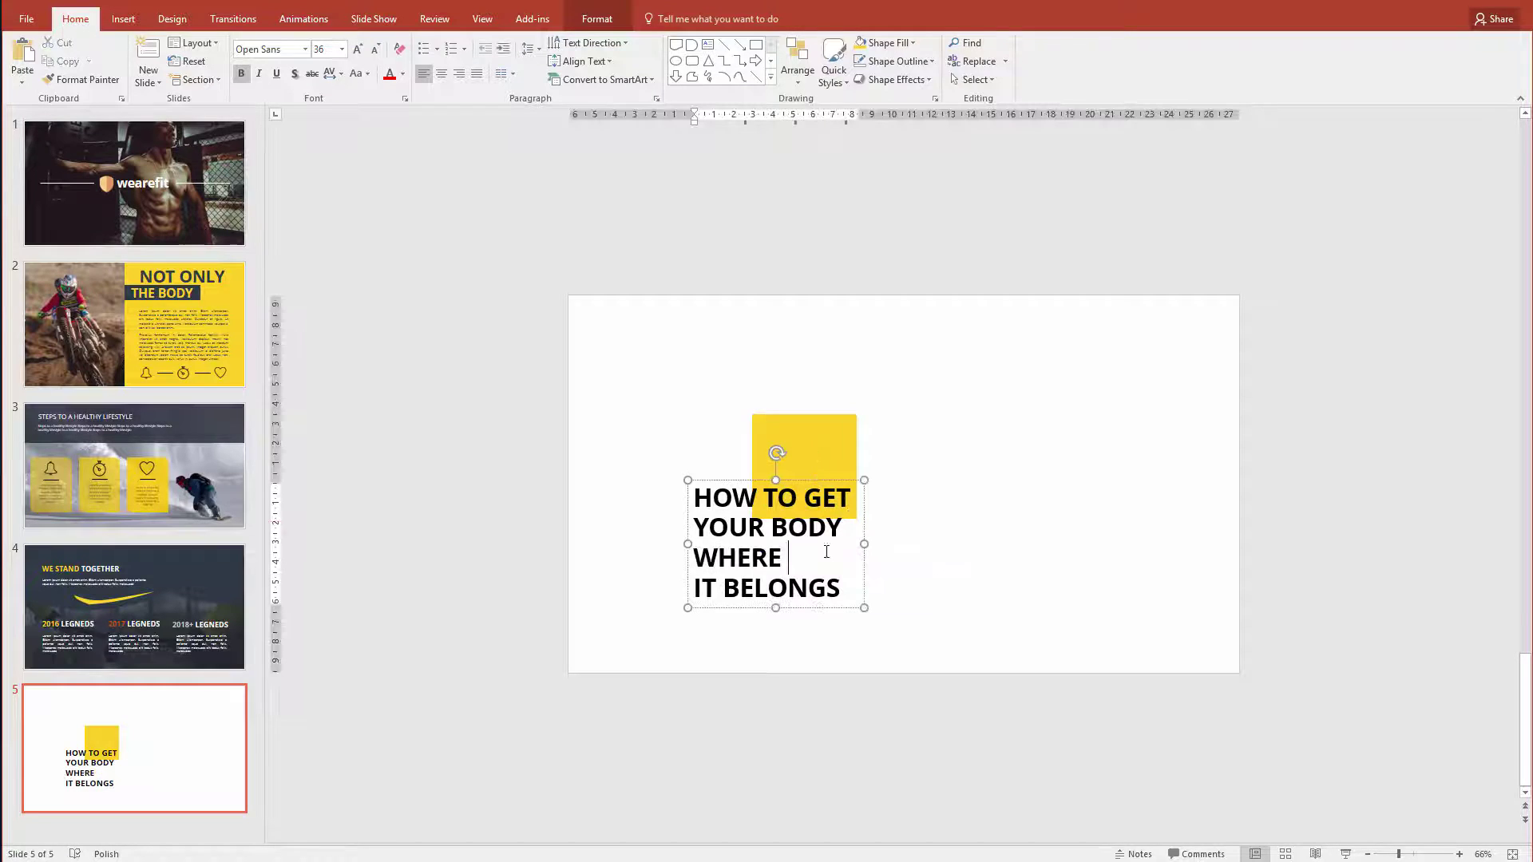
left_click(874, 568)
key("Delete")
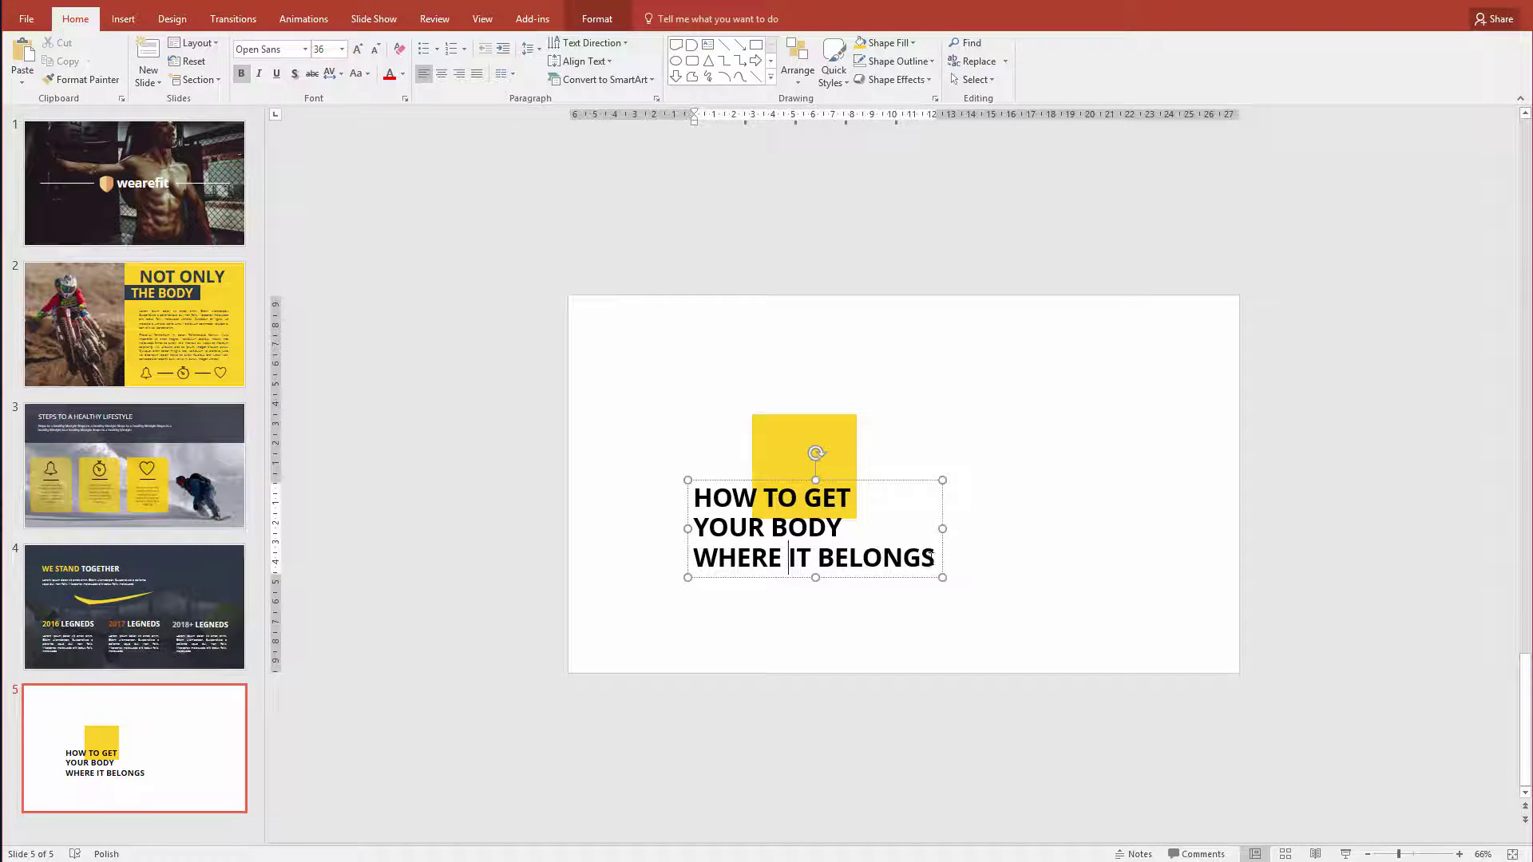
Step: Shrink the WHERE IT BELONGS line to 28 pt
left_click_drag(934, 559, 693, 515)
left_click(934, 555)
left_click_drag(934, 556, 693, 557)
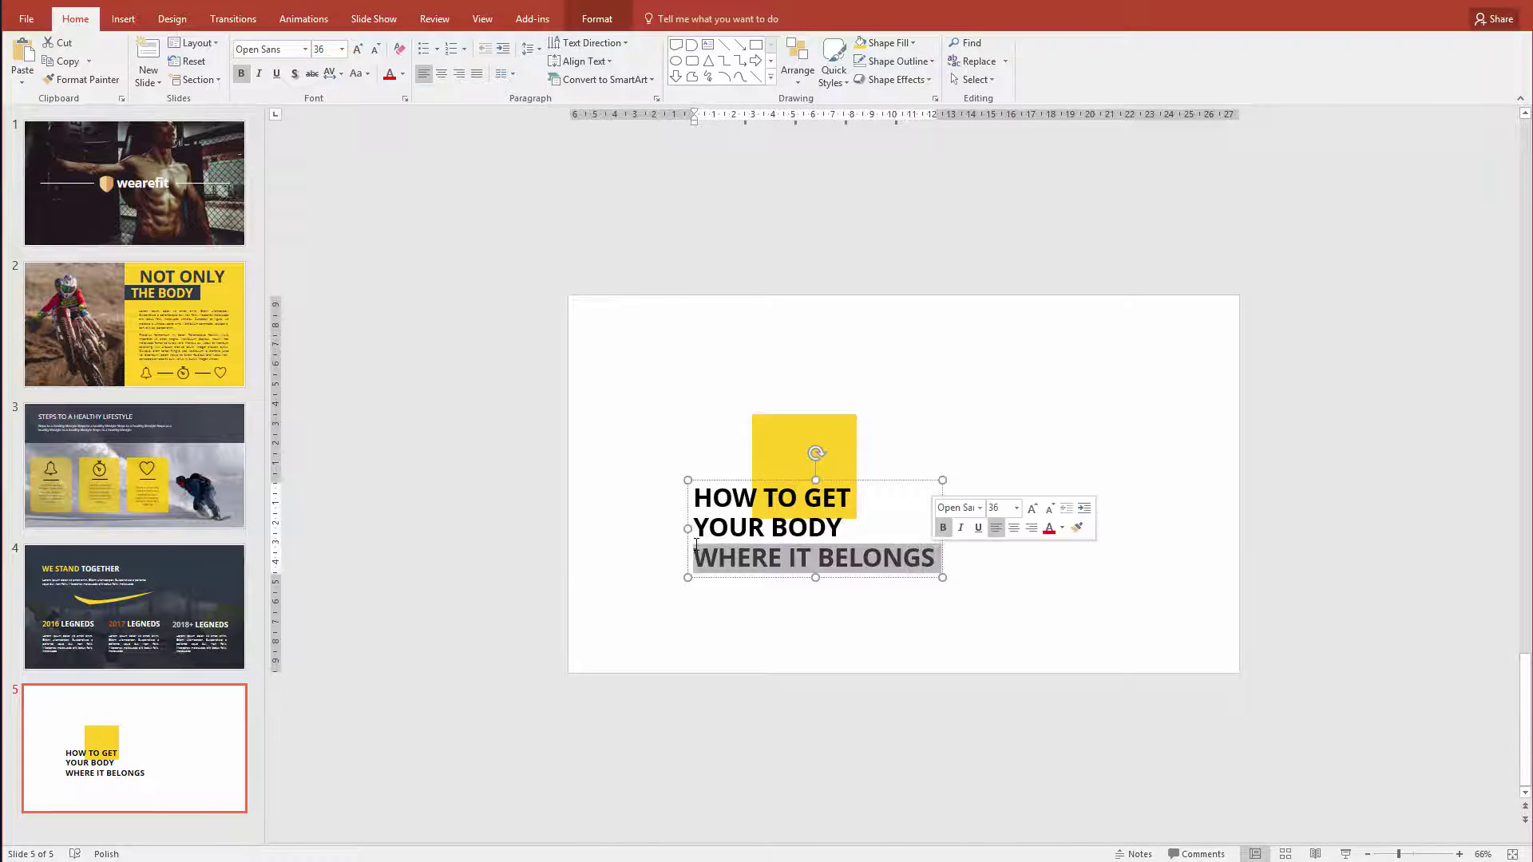
left_click(376, 50)
left_click(375, 49)
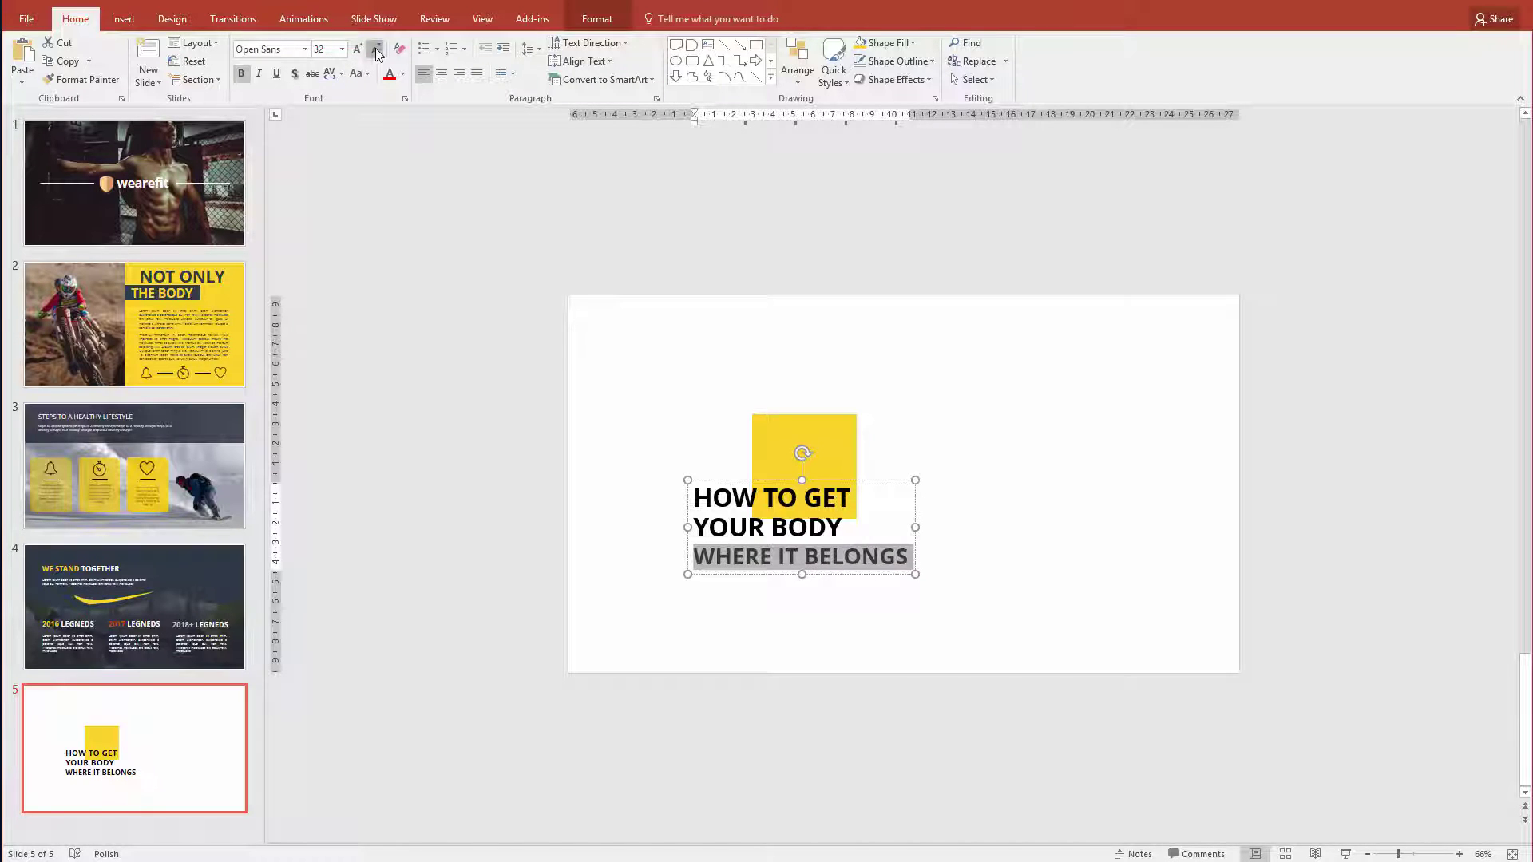
Step: Enlarge the whole title further and shift it up and left over the square
left_click_drag(726, 480, 705, 457)
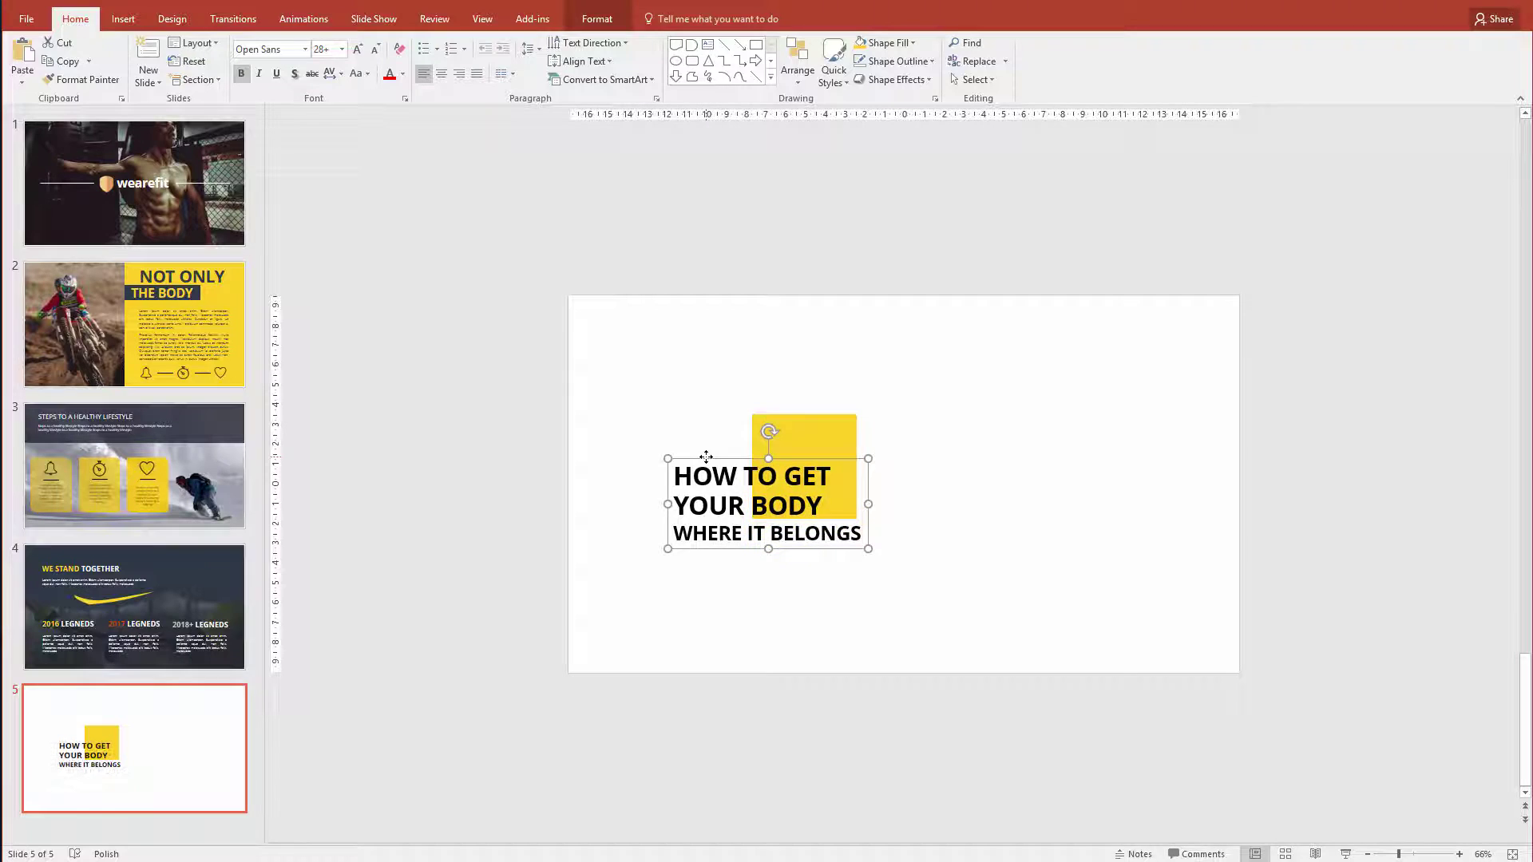
left_click(356, 51)
left_click(356, 52)
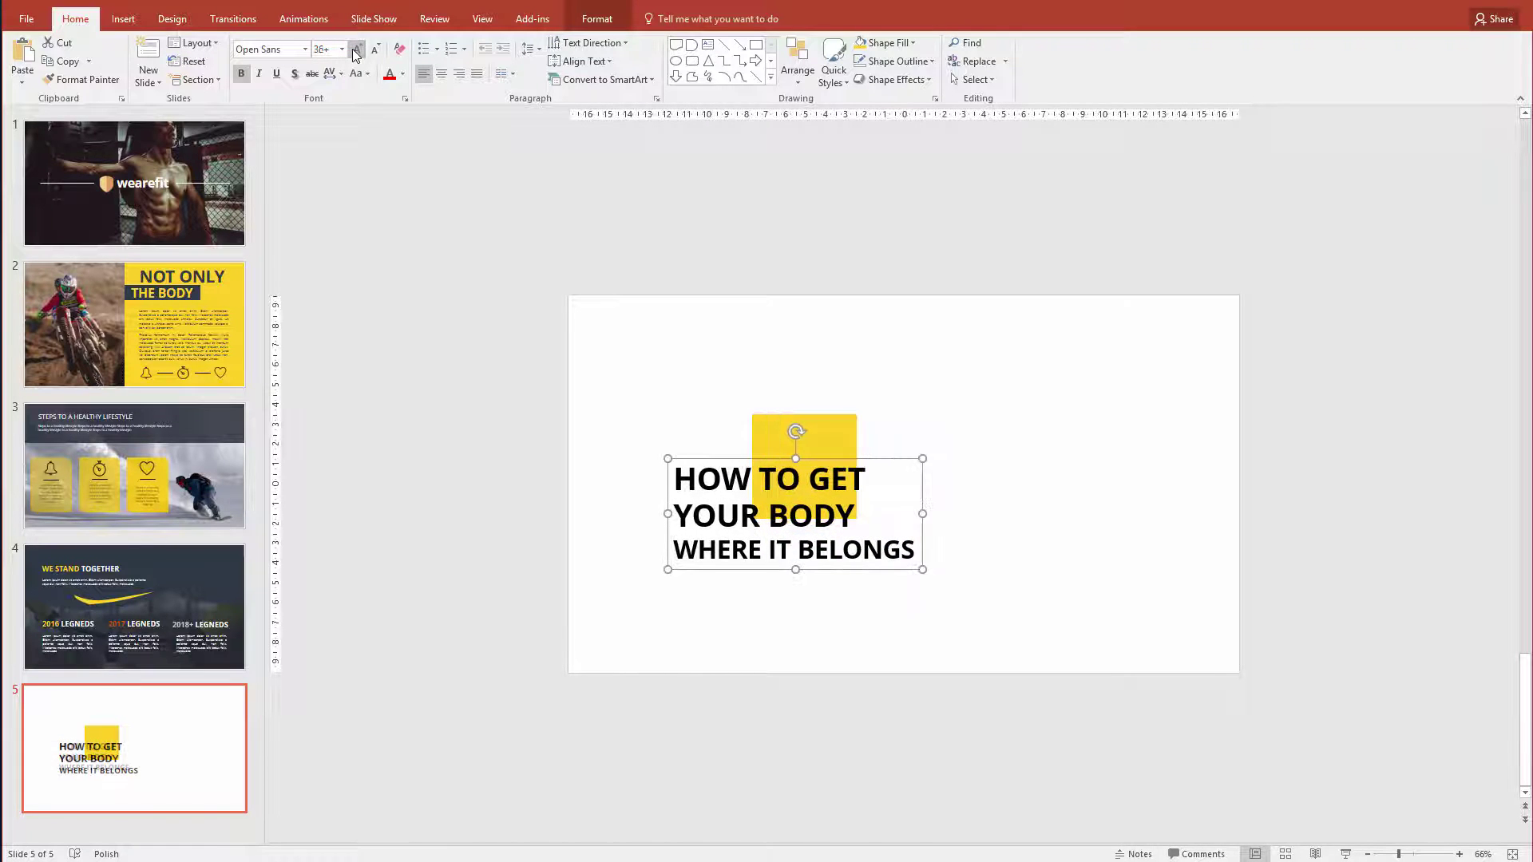
left_click_drag(744, 459, 716, 455)
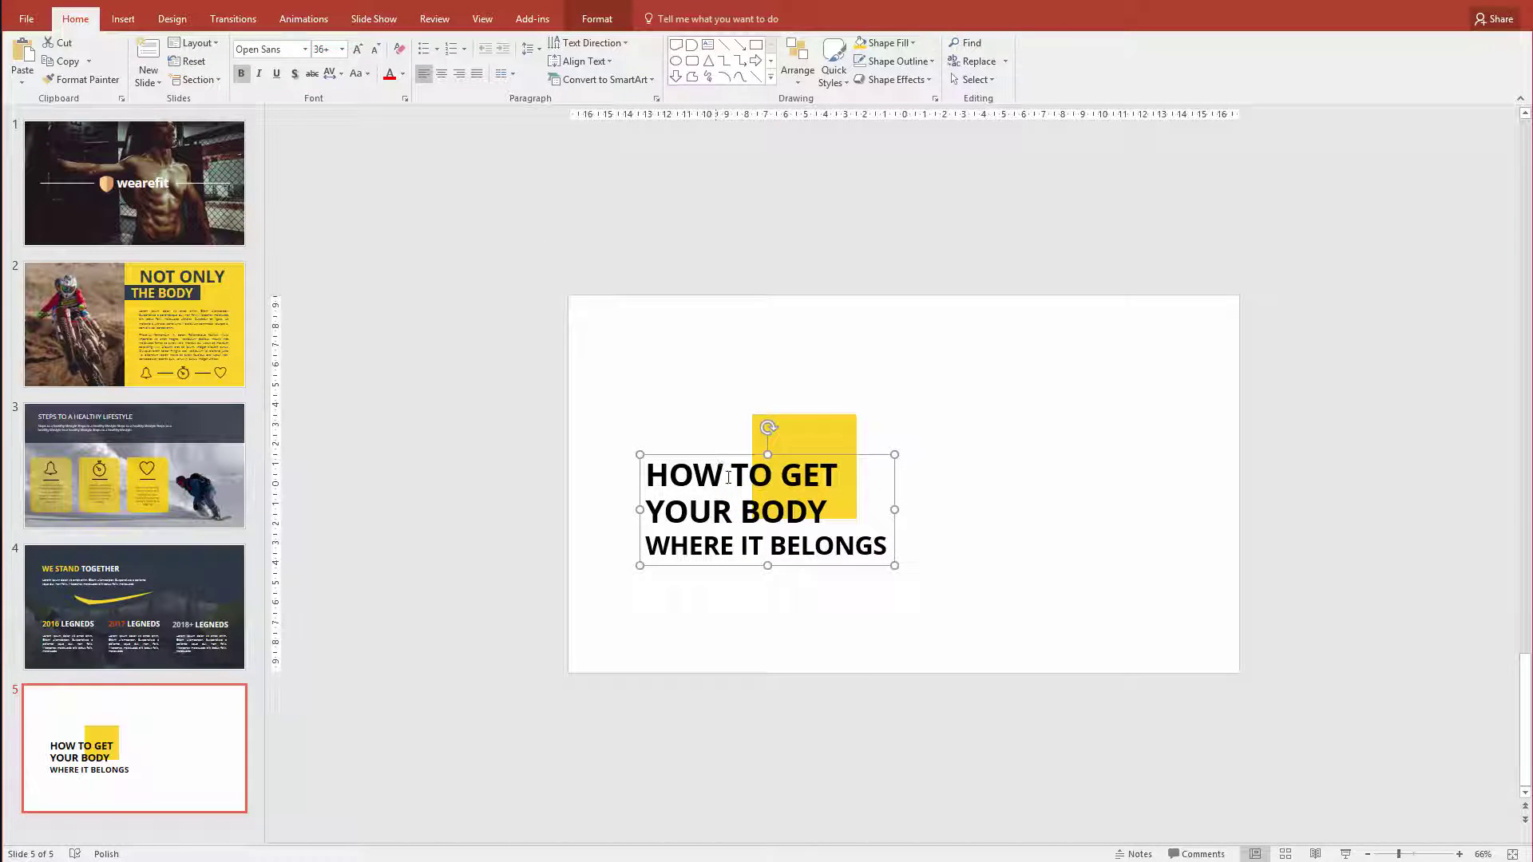
Step: Colour the title text dark slate RGB 46, 58, 70 sampled from slide 4, nudging it slightly left
left_click(403, 73)
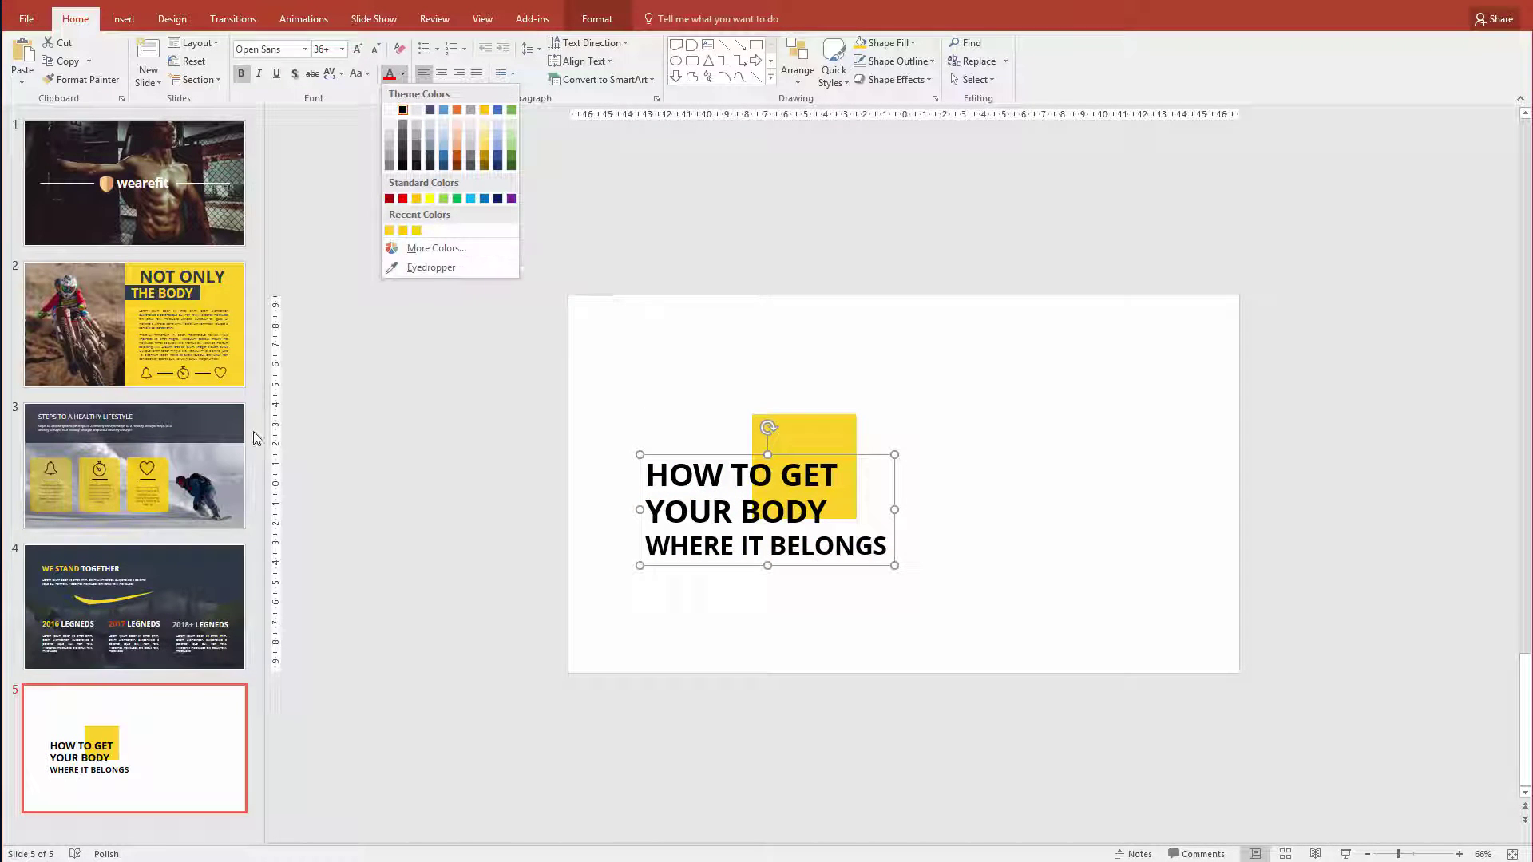
left_click(435, 267)
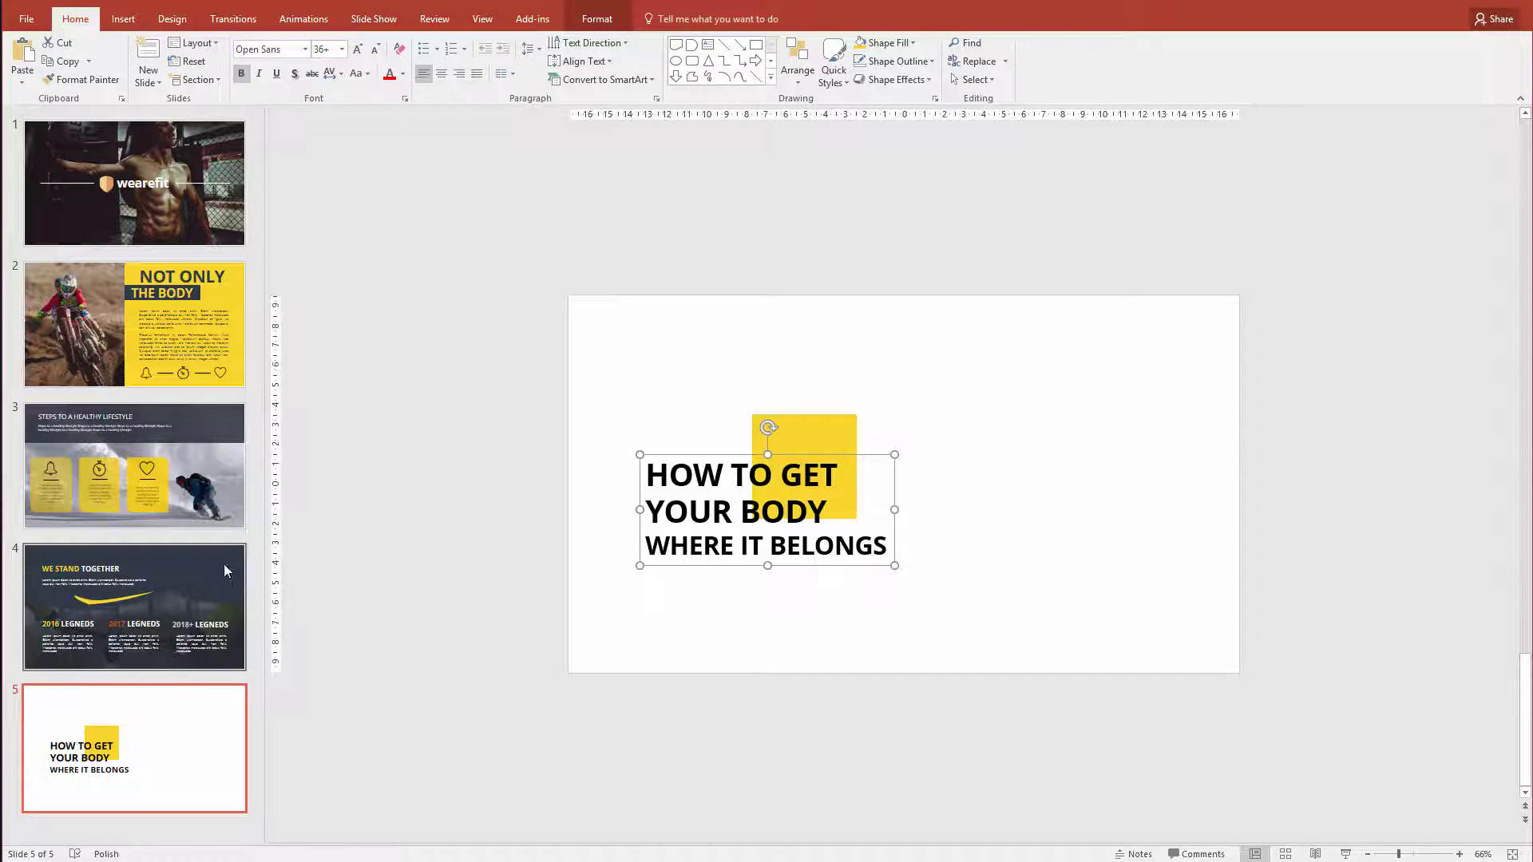
left_click(191, 565)
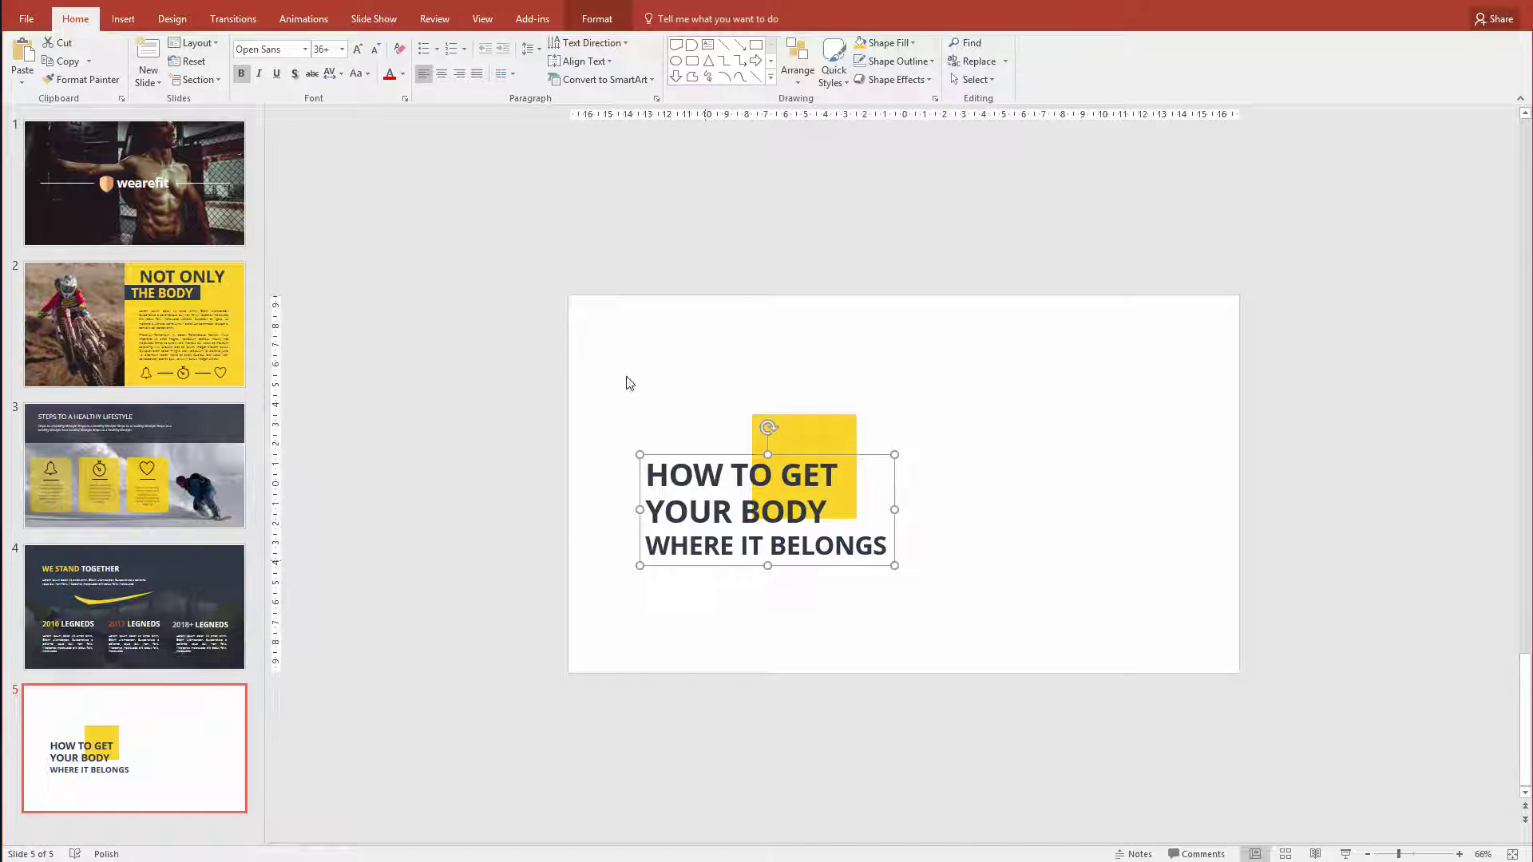
left_click(404, 71)
left_click(466, 251)
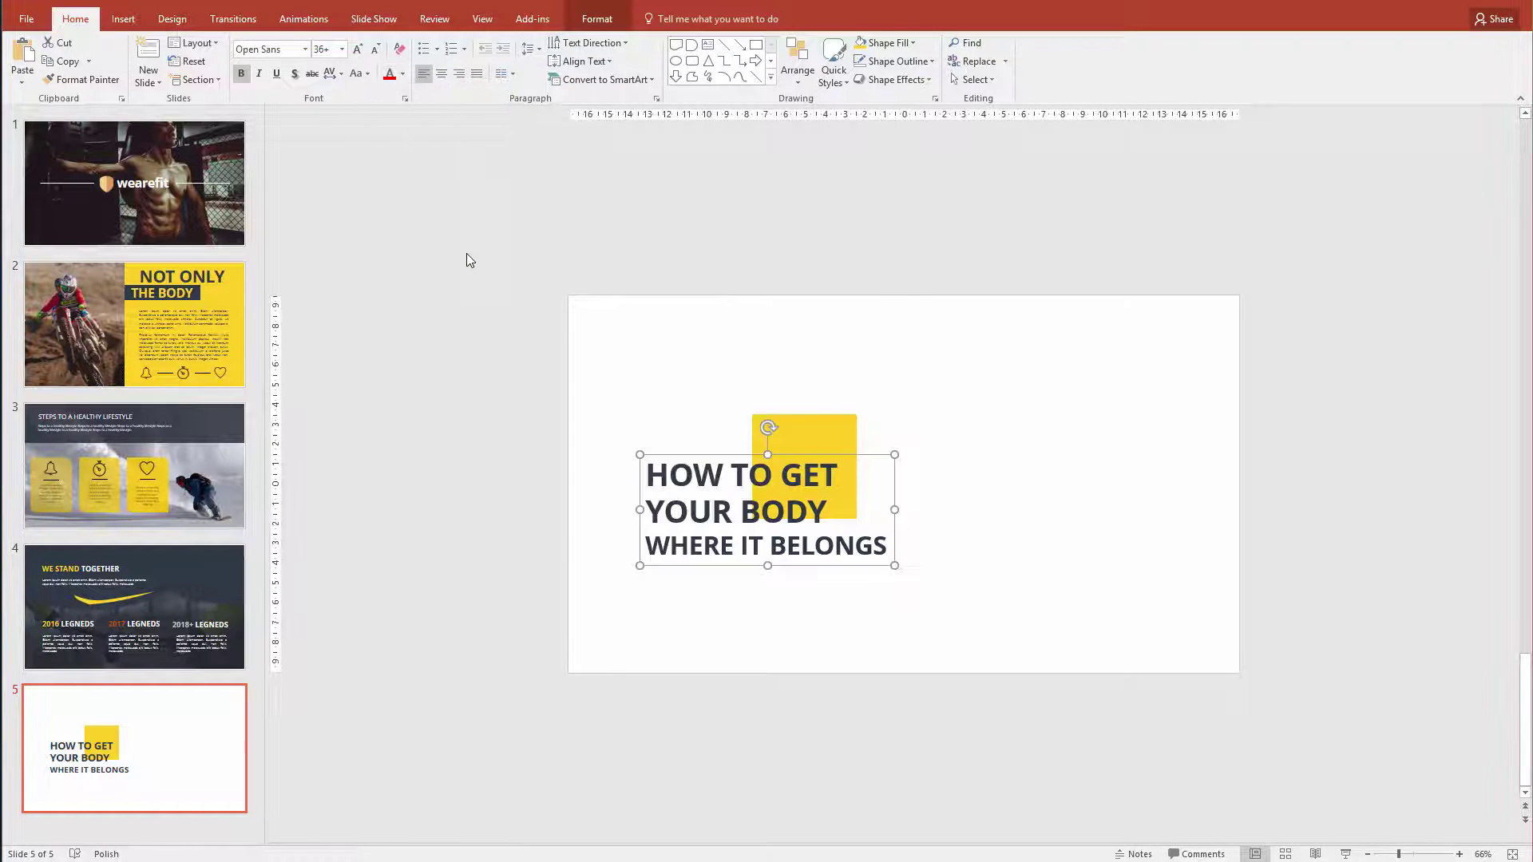
key("Tab")
key("Tab")
key("Tab")
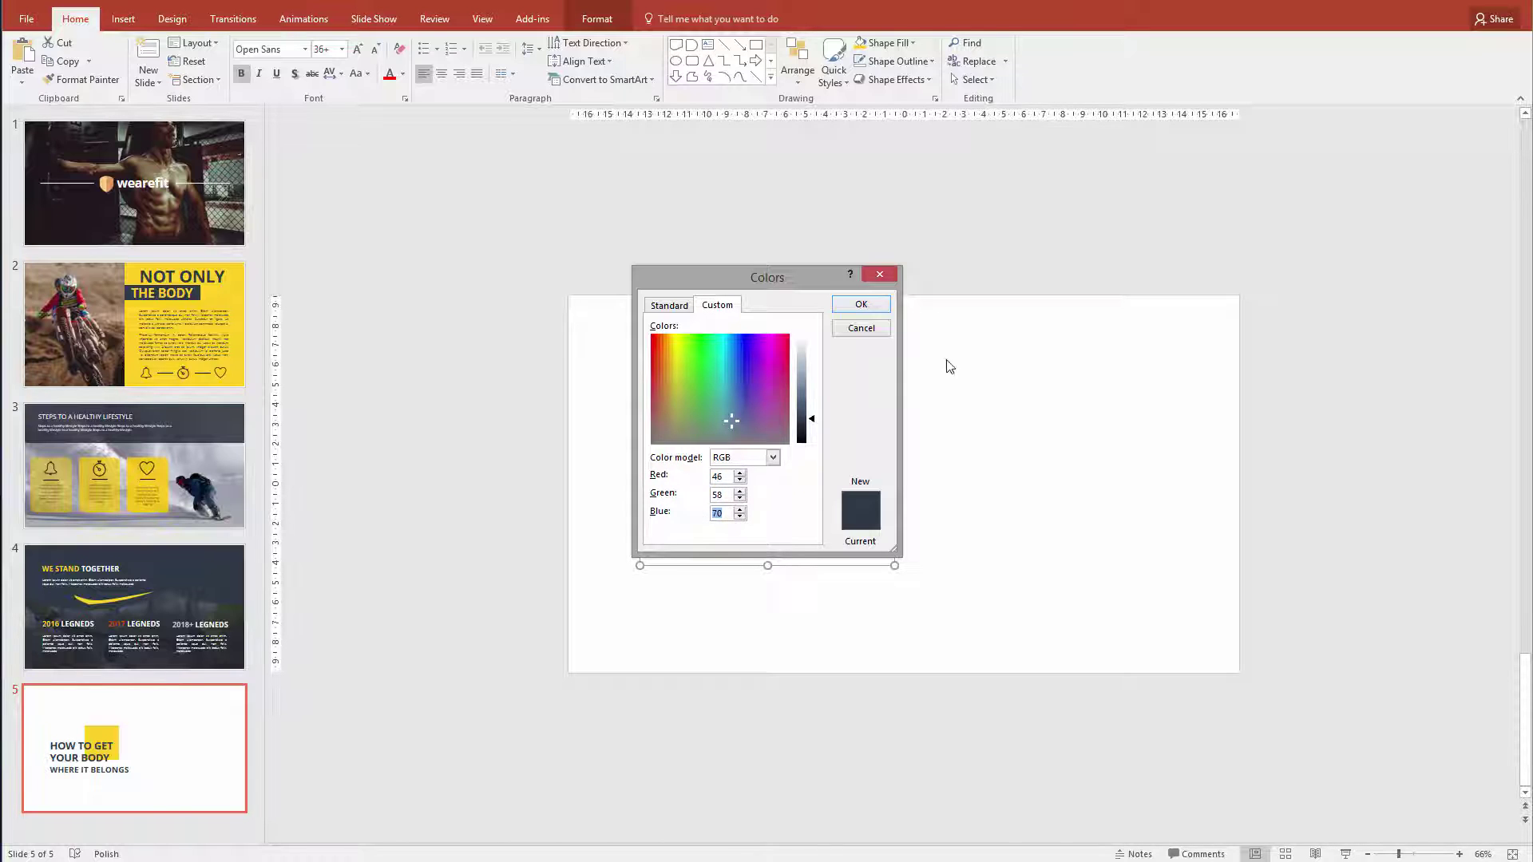
left_click(861, 305)
left_click_drag(804, 459, 799, 452)
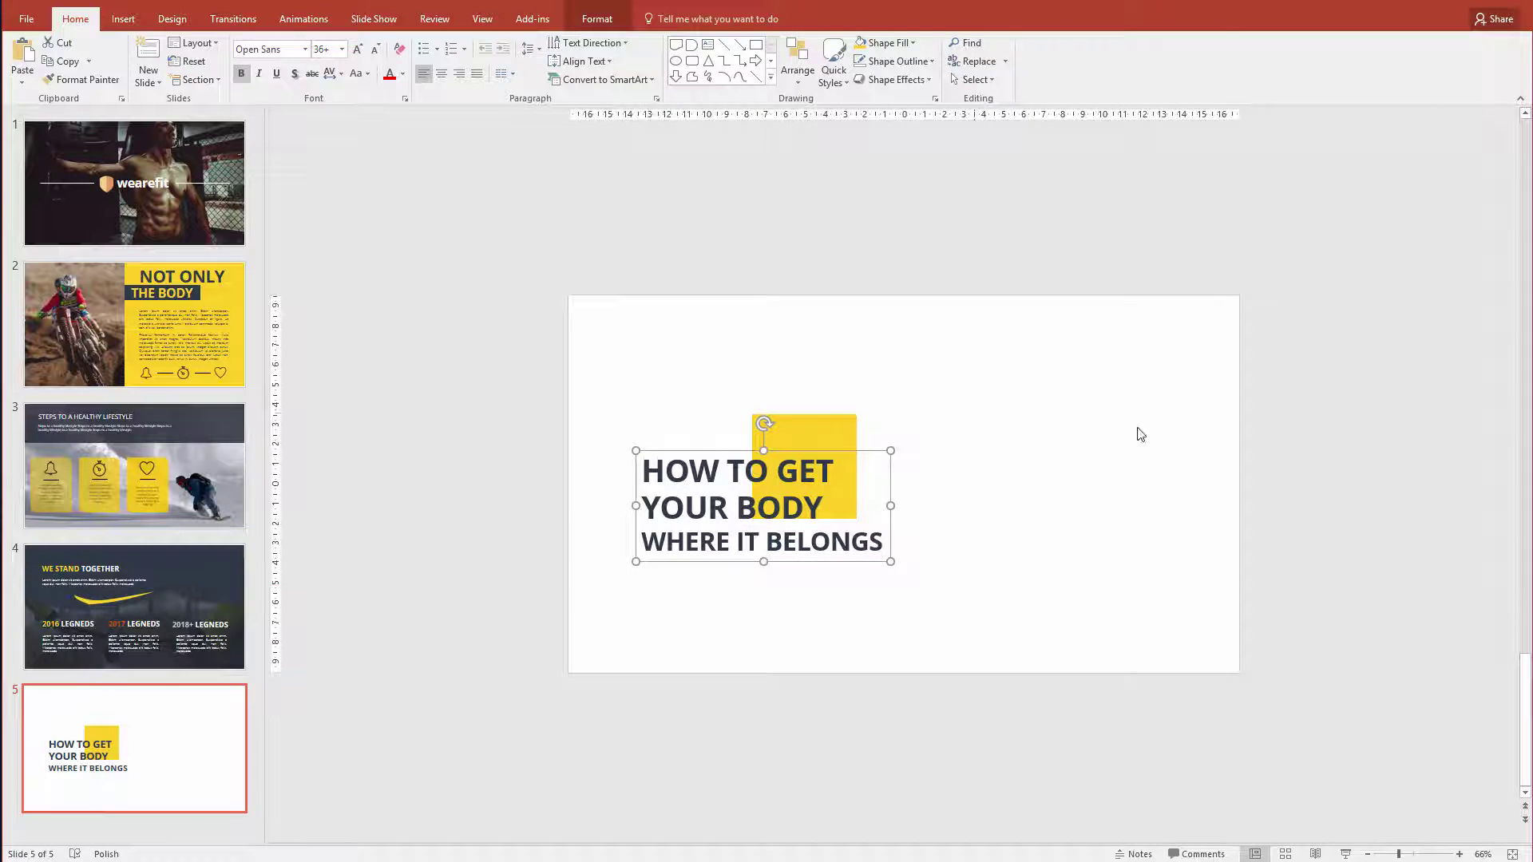
left_click(334, 230)
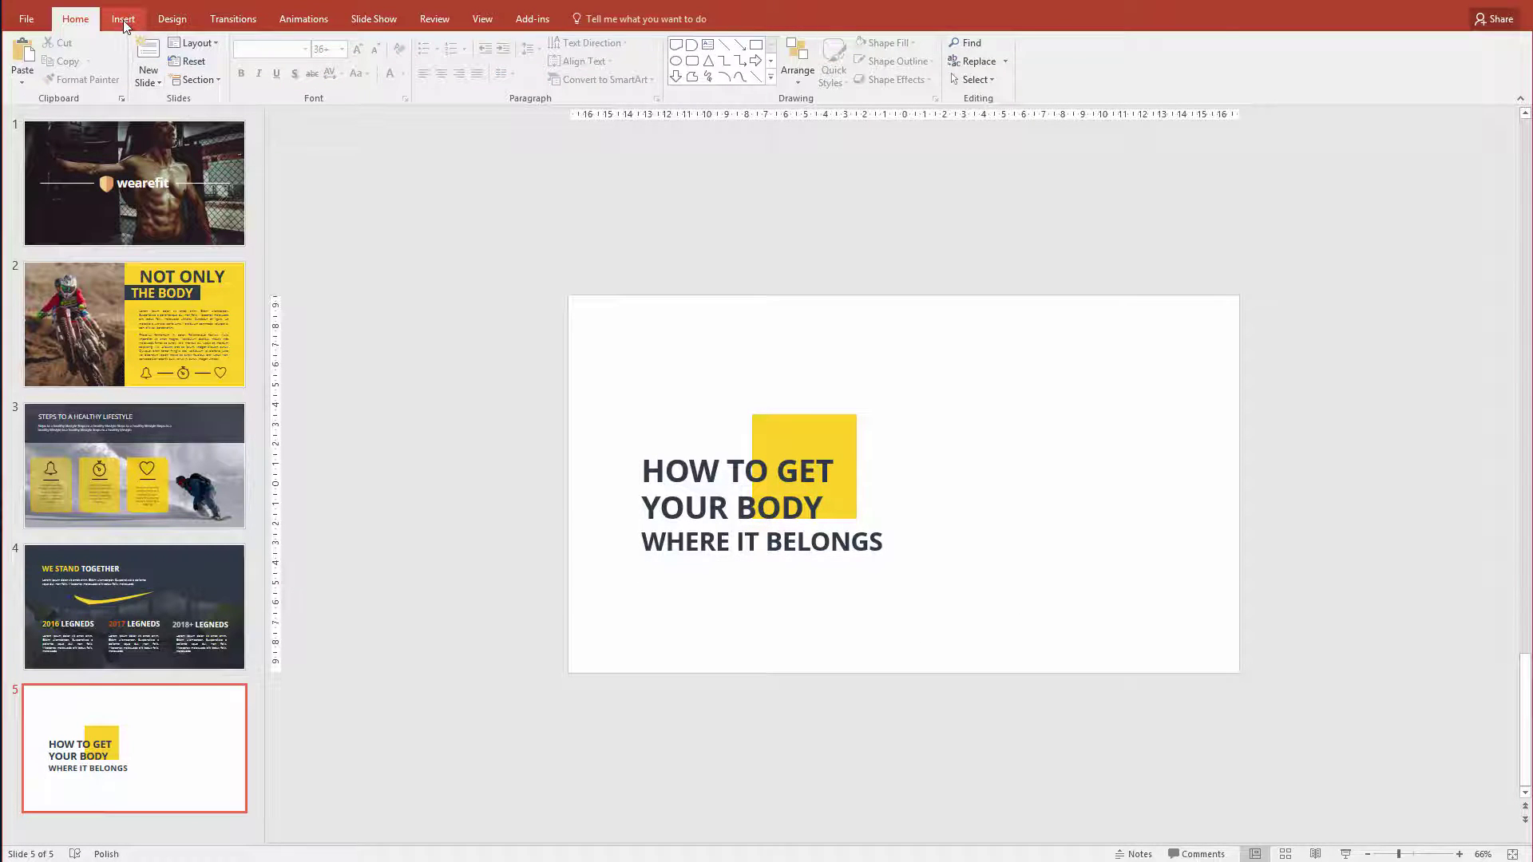
Step: Draw a vertical straight line right of the title and shift it slightly left
left_click(123, 23)
left_click(274, 72)
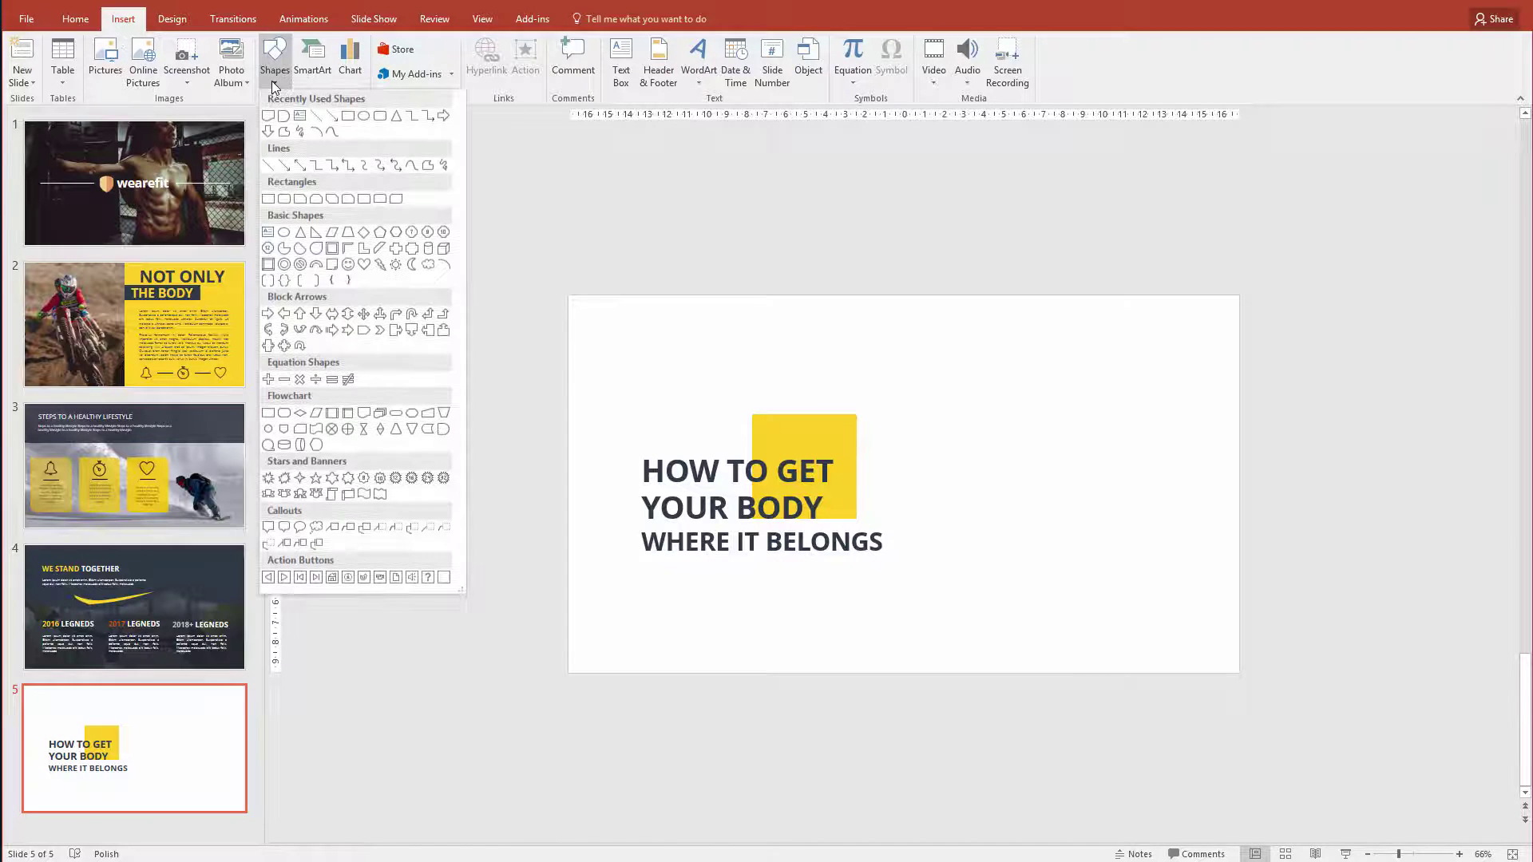
left_click(316, 118)
mouse_move(942, 375)
left_mouse_down()
mouse_move(930, 594)
mouse_move(890, 547)
mouse_move(918, 597)
mouse_move(962, 503)
mouse_move(948, 514)
mouse_move(962, 598)
left_mouse_up()
mouse_move(942, 471)
left_mouse_down()
mouse_move(797, 450)
mouse_move(889, 439)
left_mouse_up()
key("ctrl+a")
left_click(937, 462)
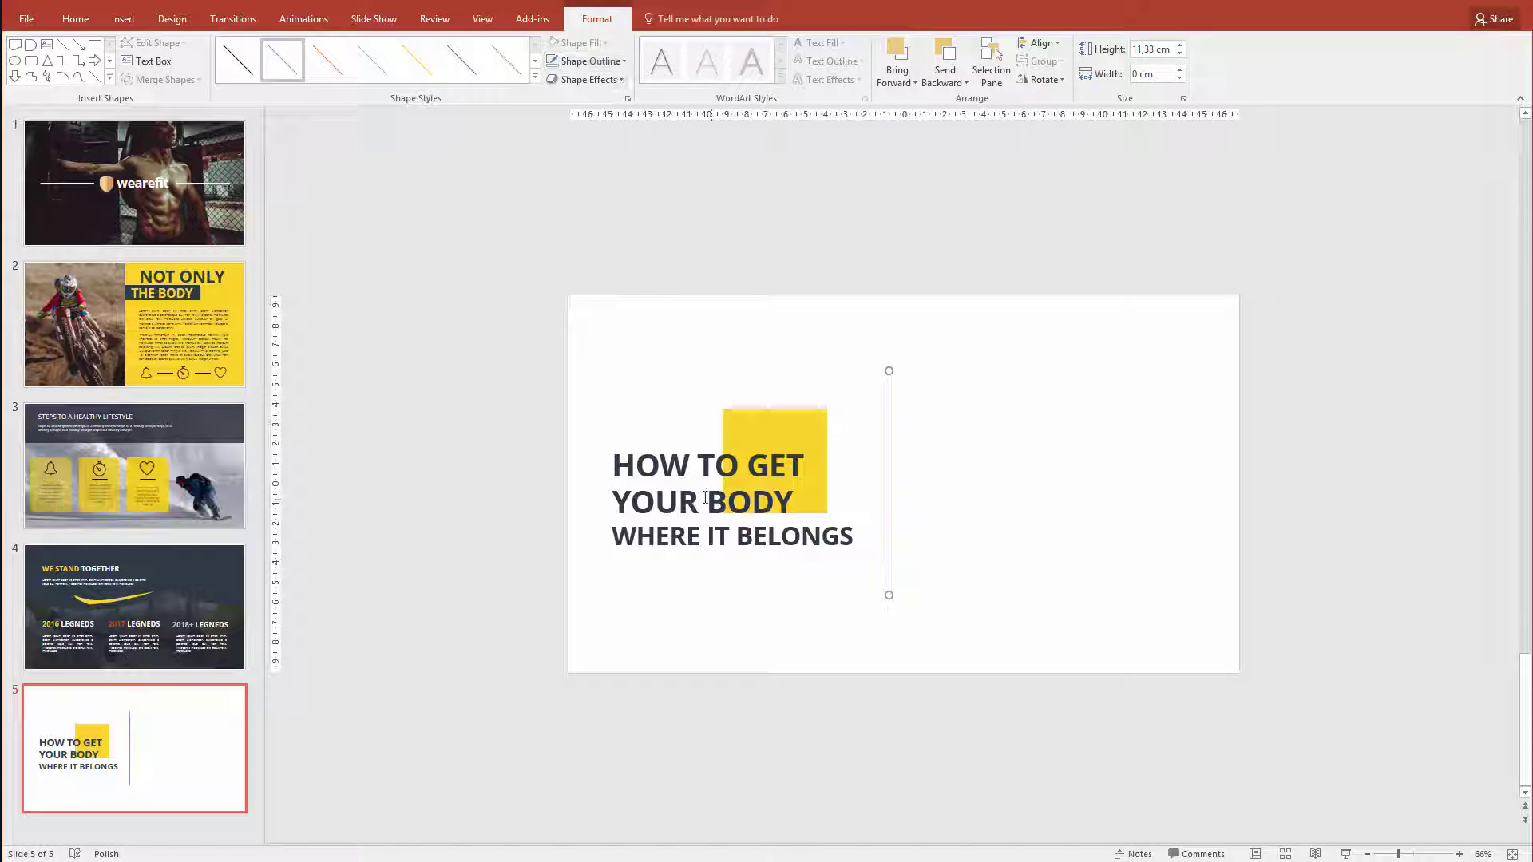
Step: Colour the line like the title text and bring up its full line formatting settings
left_click(591, 62)
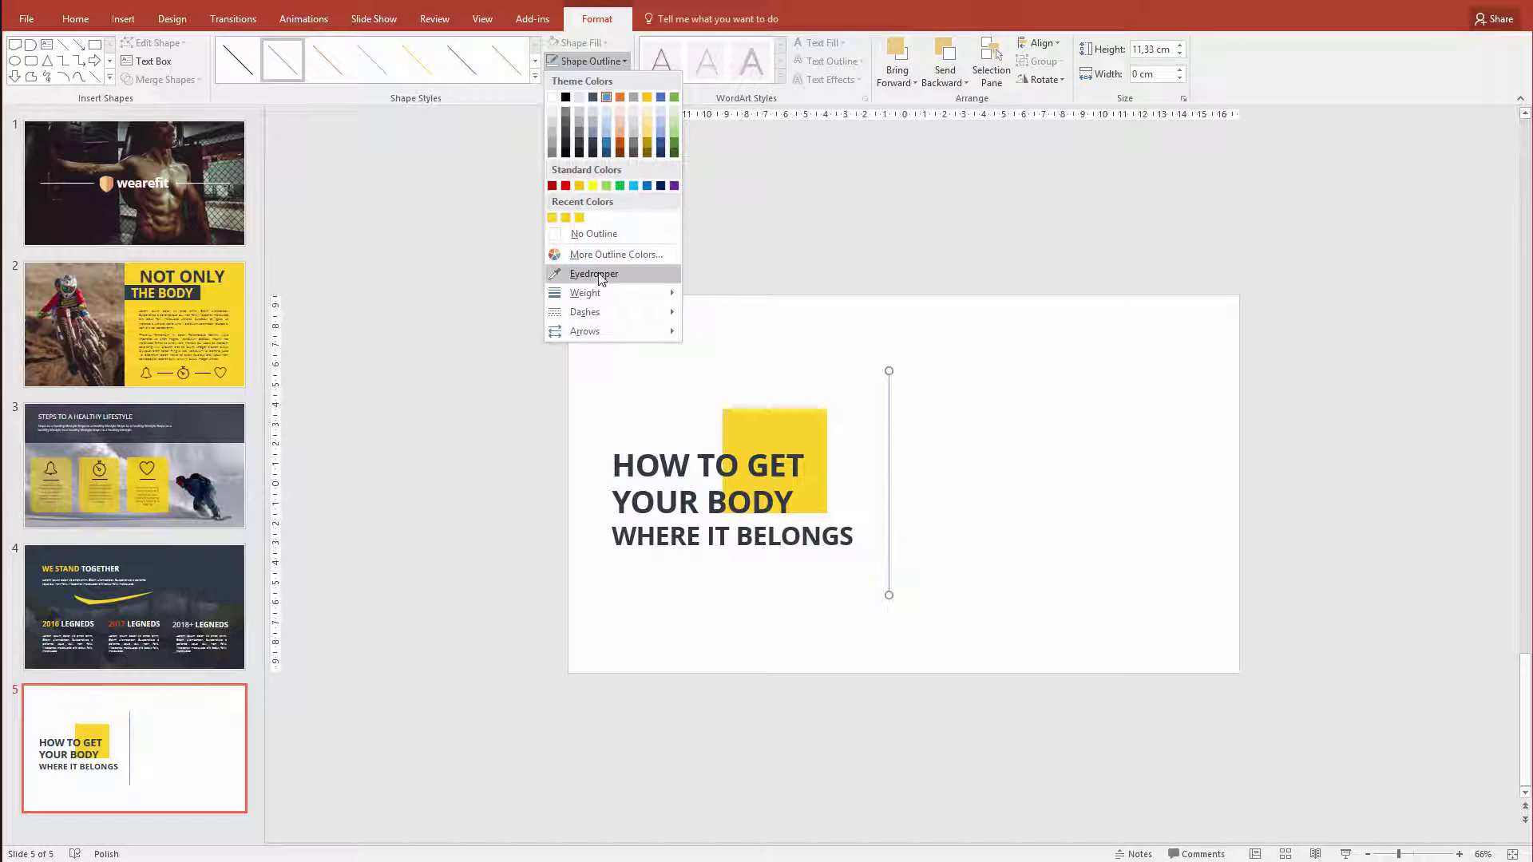
left_click(571, 273)
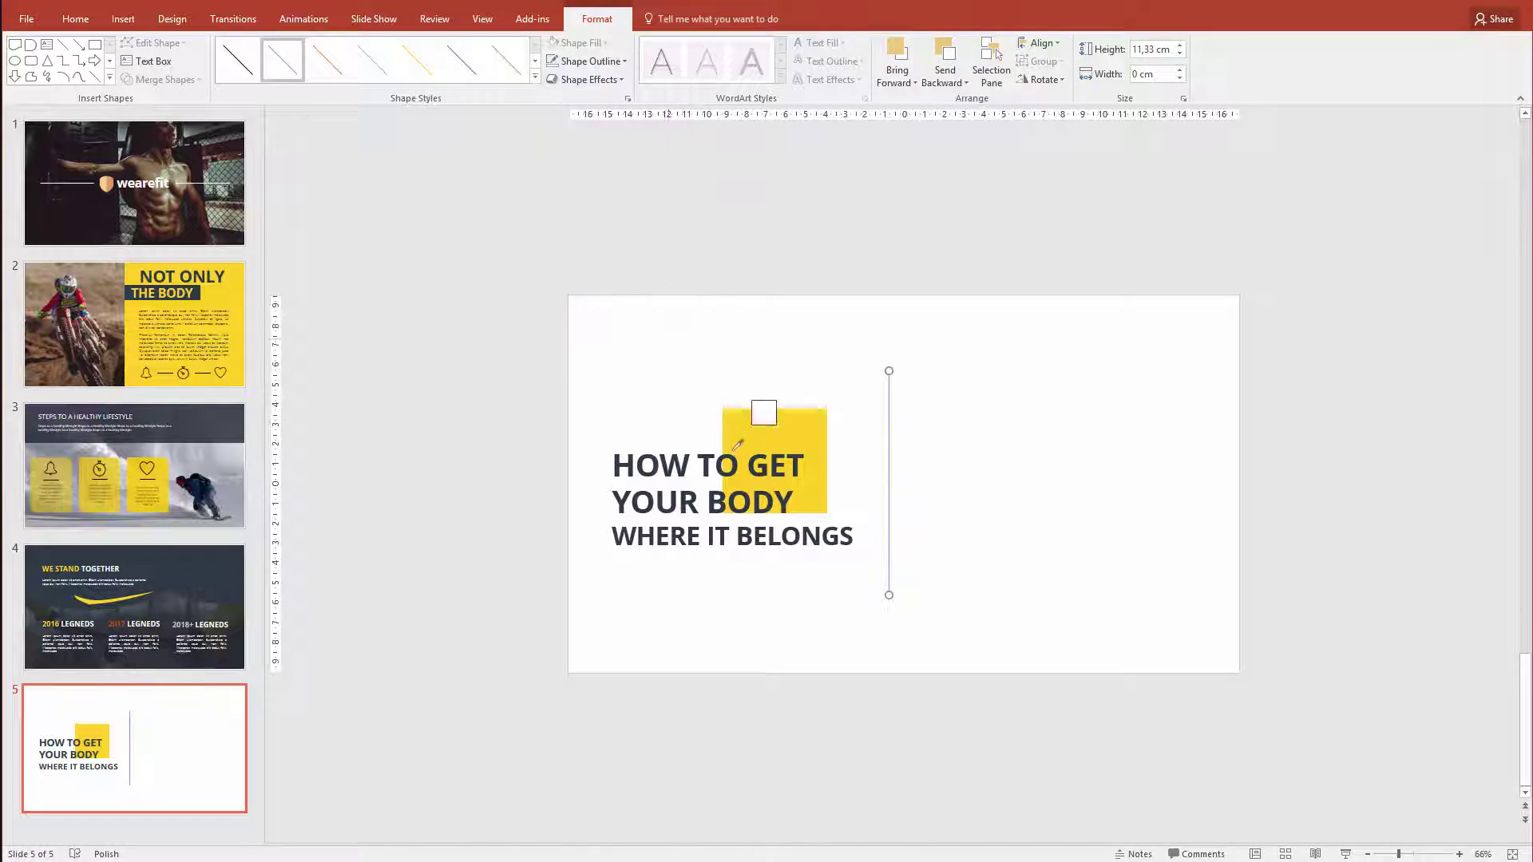
left_click(660, 461)
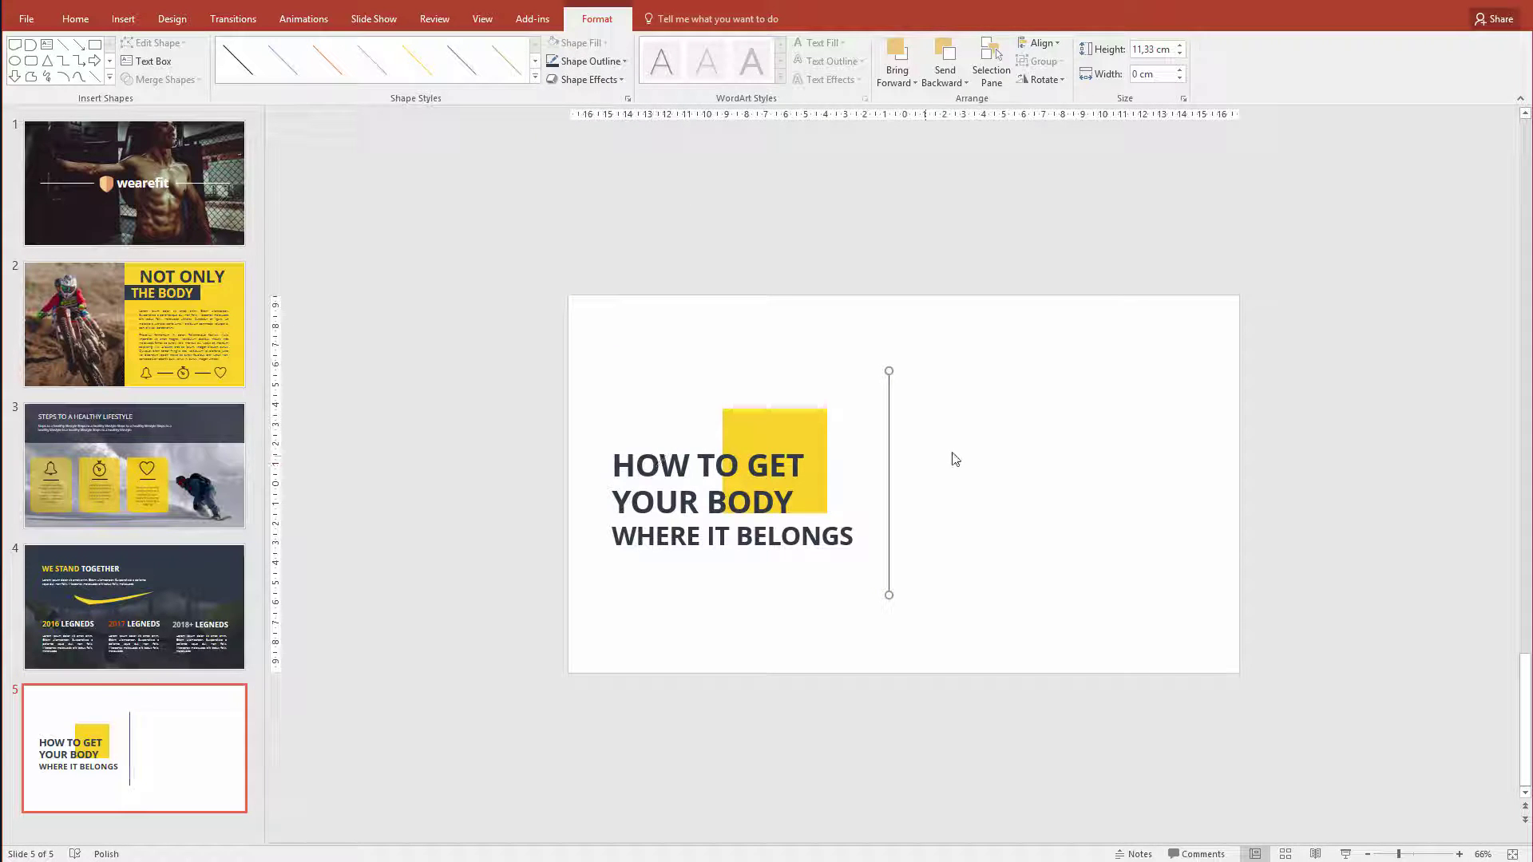
left_click(589, 62)
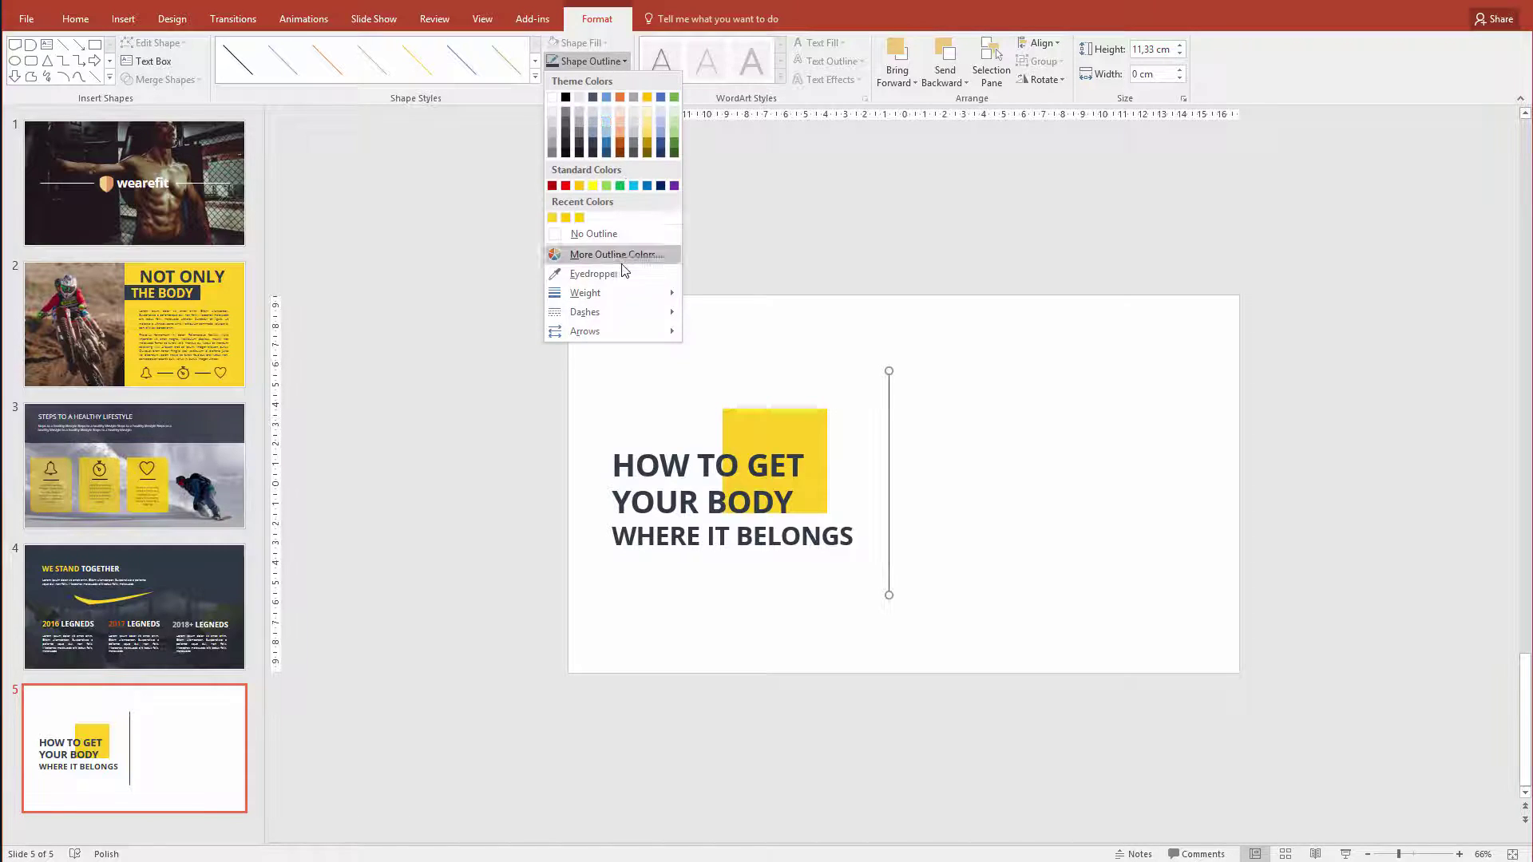
left_click(605, 63)
left_click(605, 64)
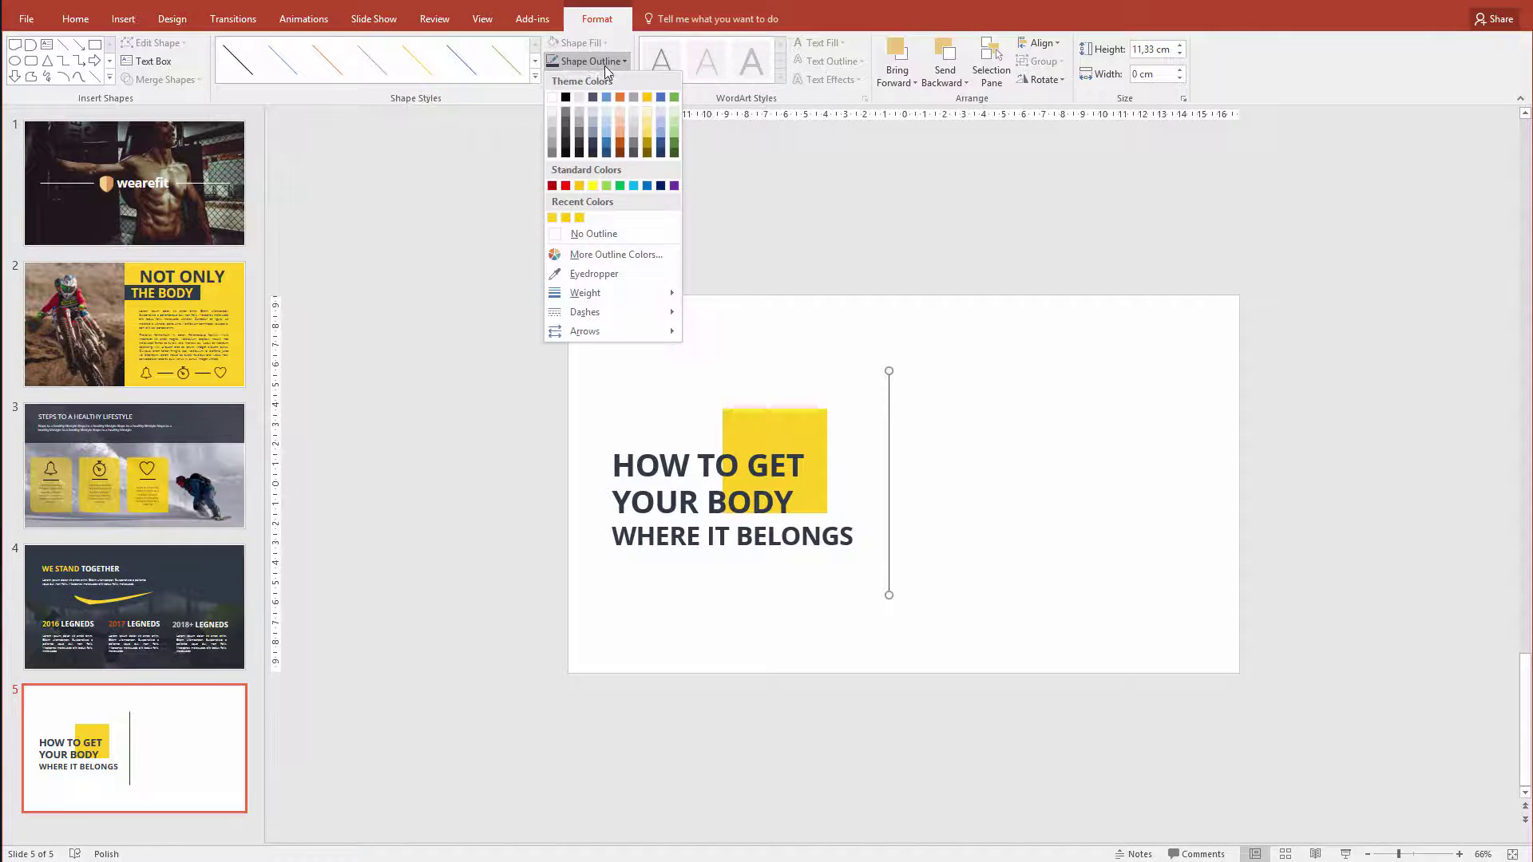
mouse_move(624, 292)
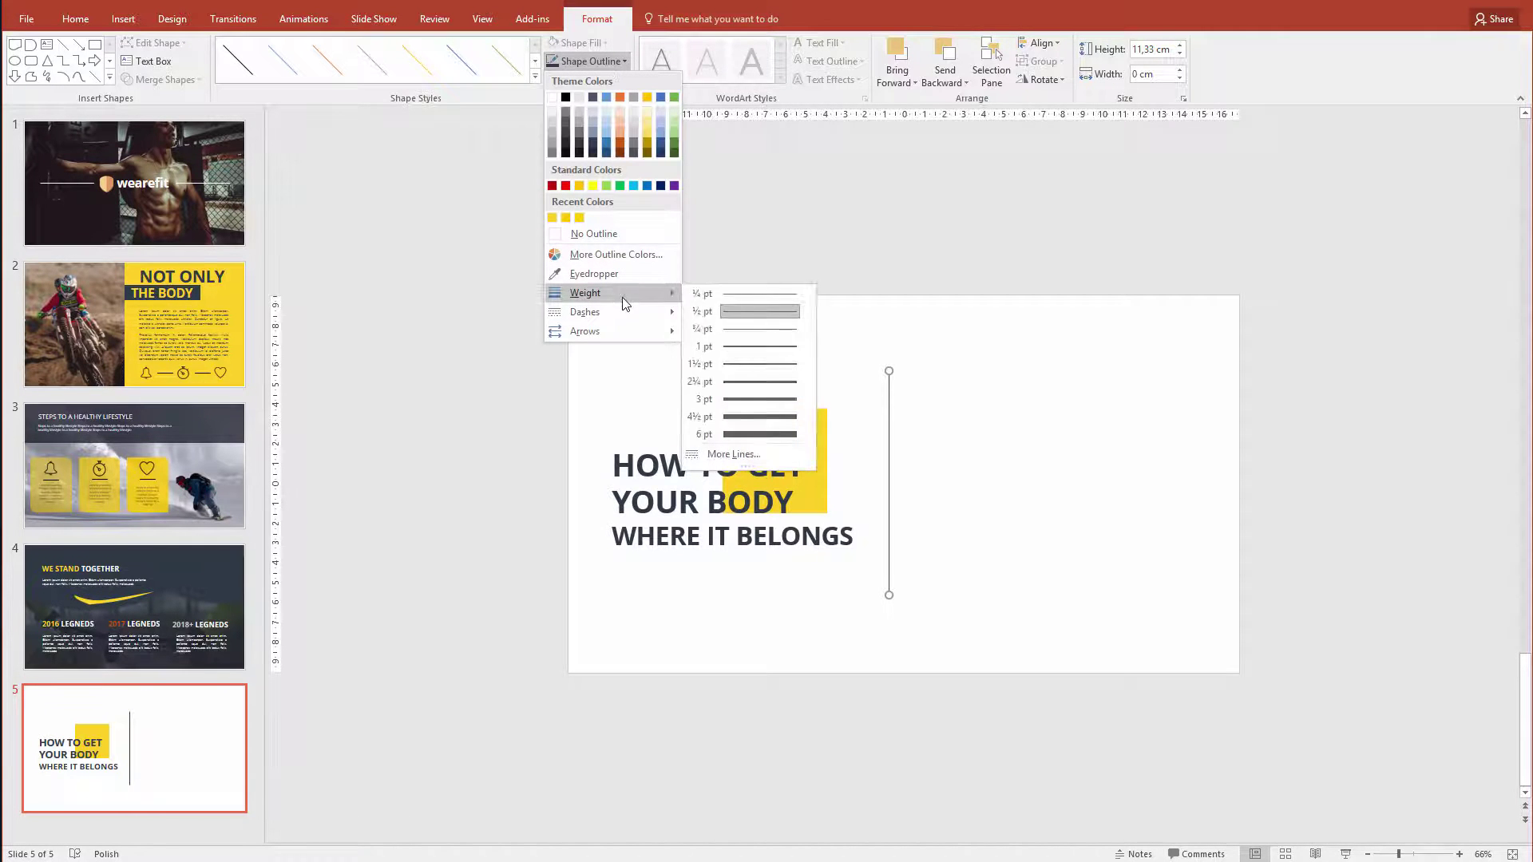
left_click(731, 453)
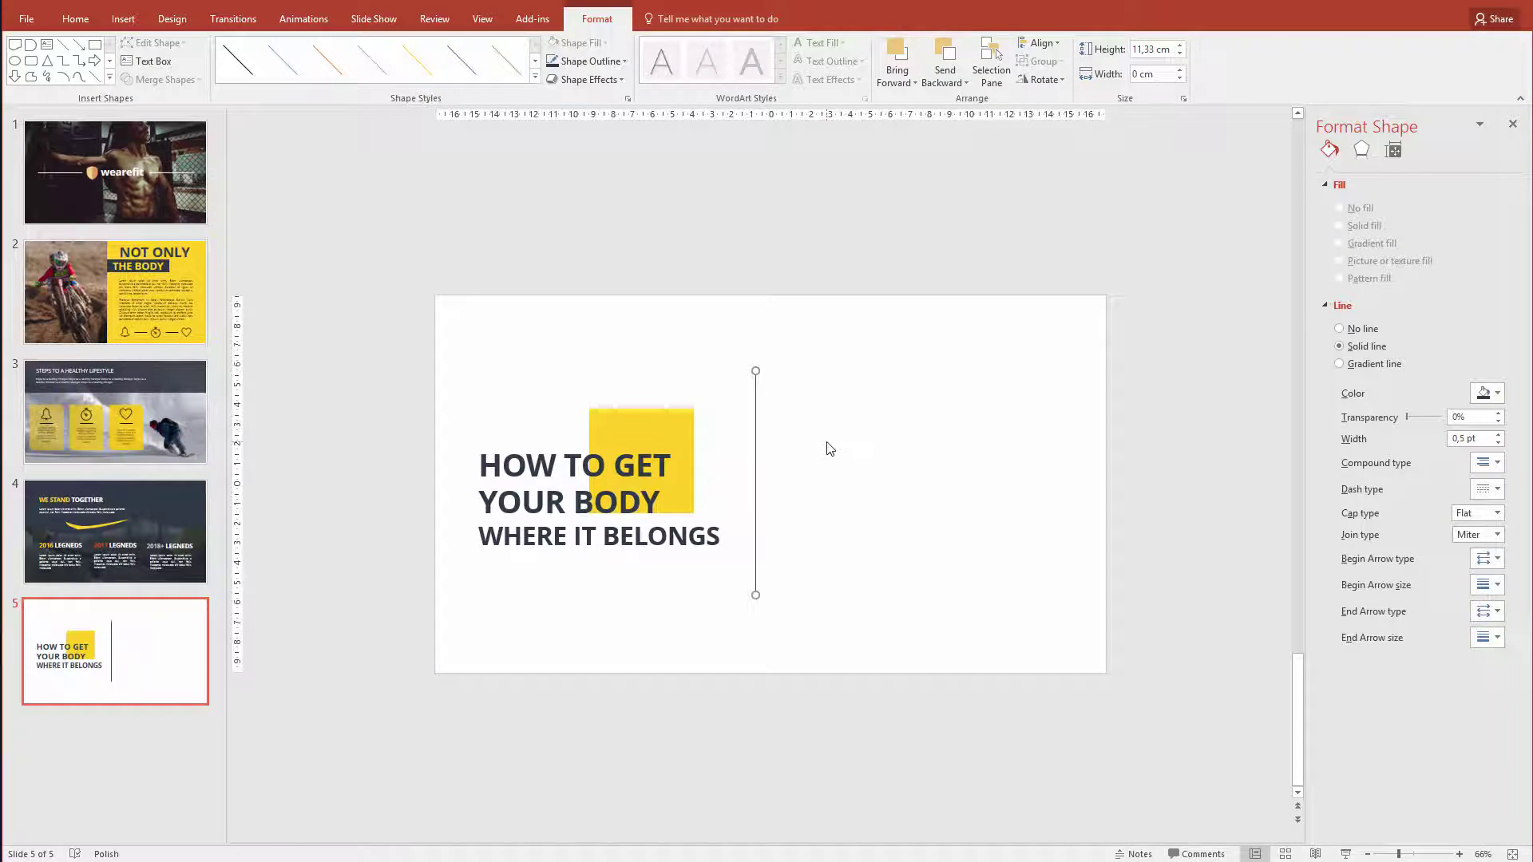
Step: Set the divider line's width to 6 pt
left_click(1498, 435)
left_click(1498, 435)
left_click(1498, 435)
left_click(1497, 436)
left_click(1497, 436)
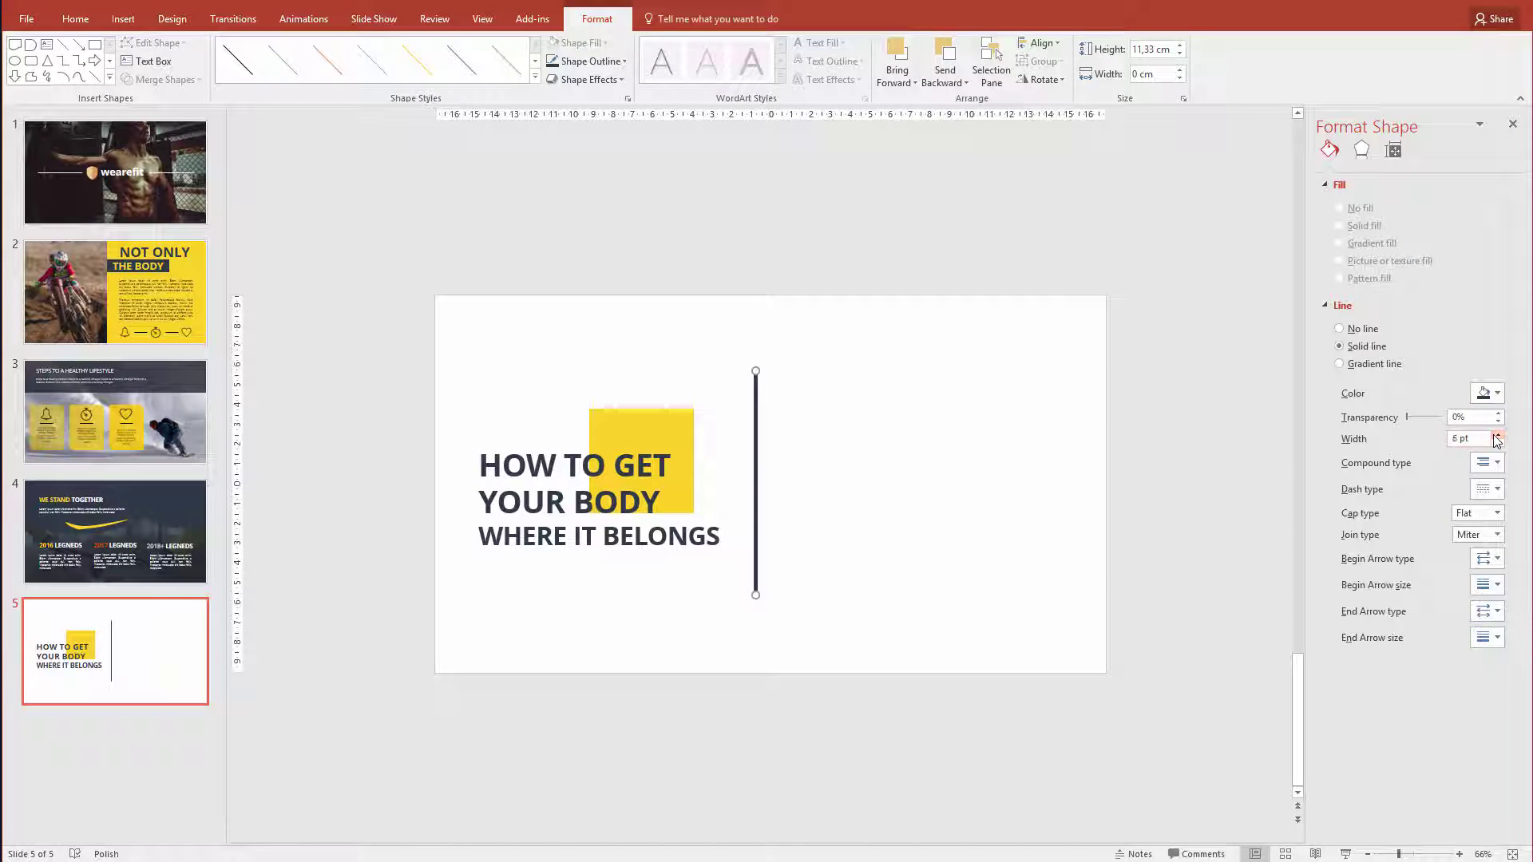
left_click(1497, 436)
left_click(1497, 435)
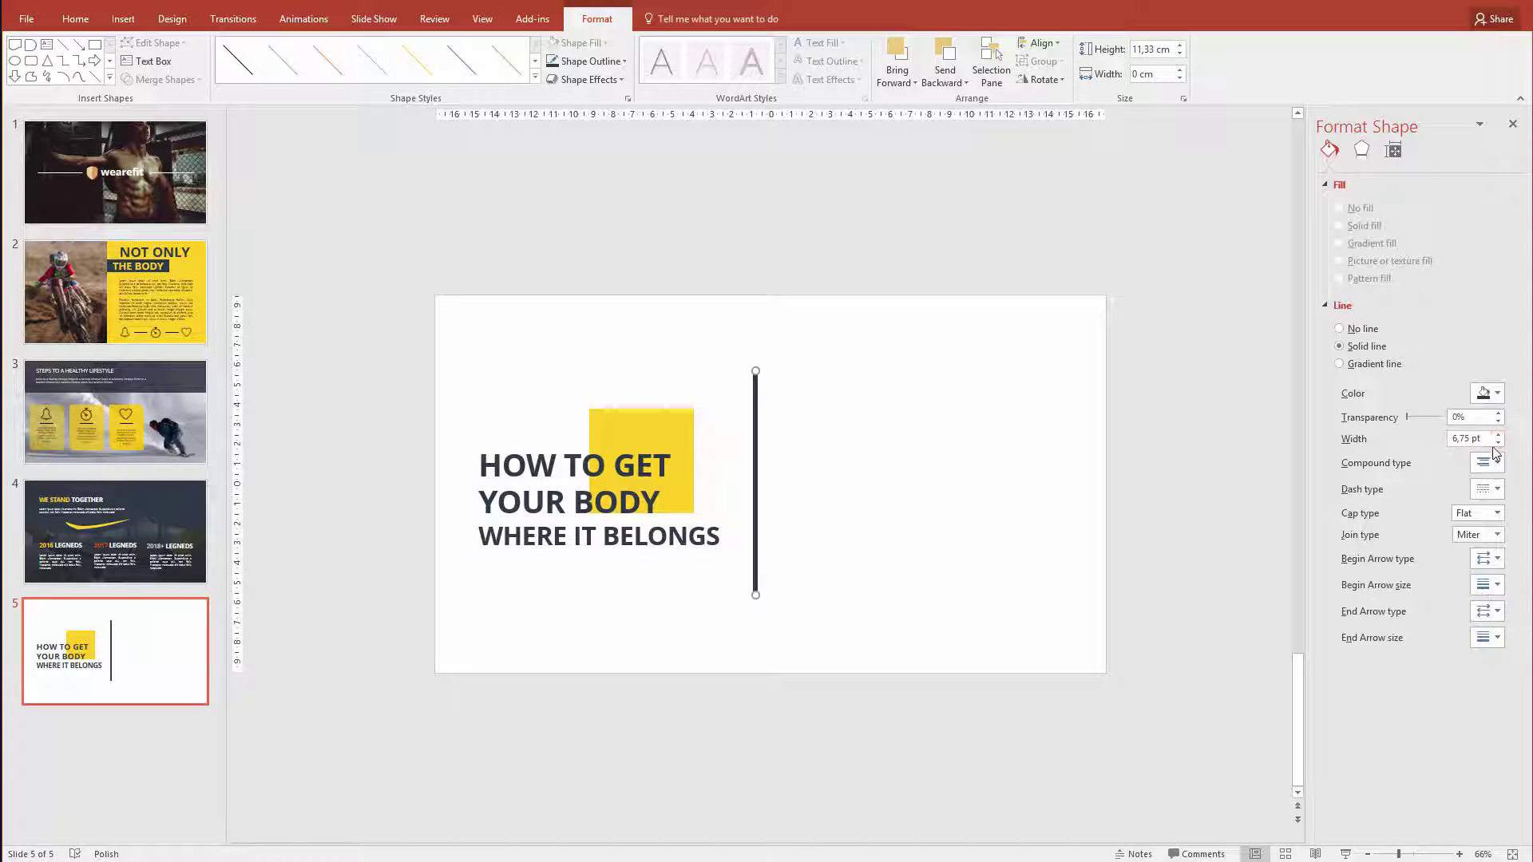
left_click(1497, 435)
left_click(1498, 443)
left_click(1498, 443)
left_click(1498, 443)
left_click(1498, 443)
left_click(1498, 443)
Step: Give the divider line a Round cap type
left_click(1497, 512)
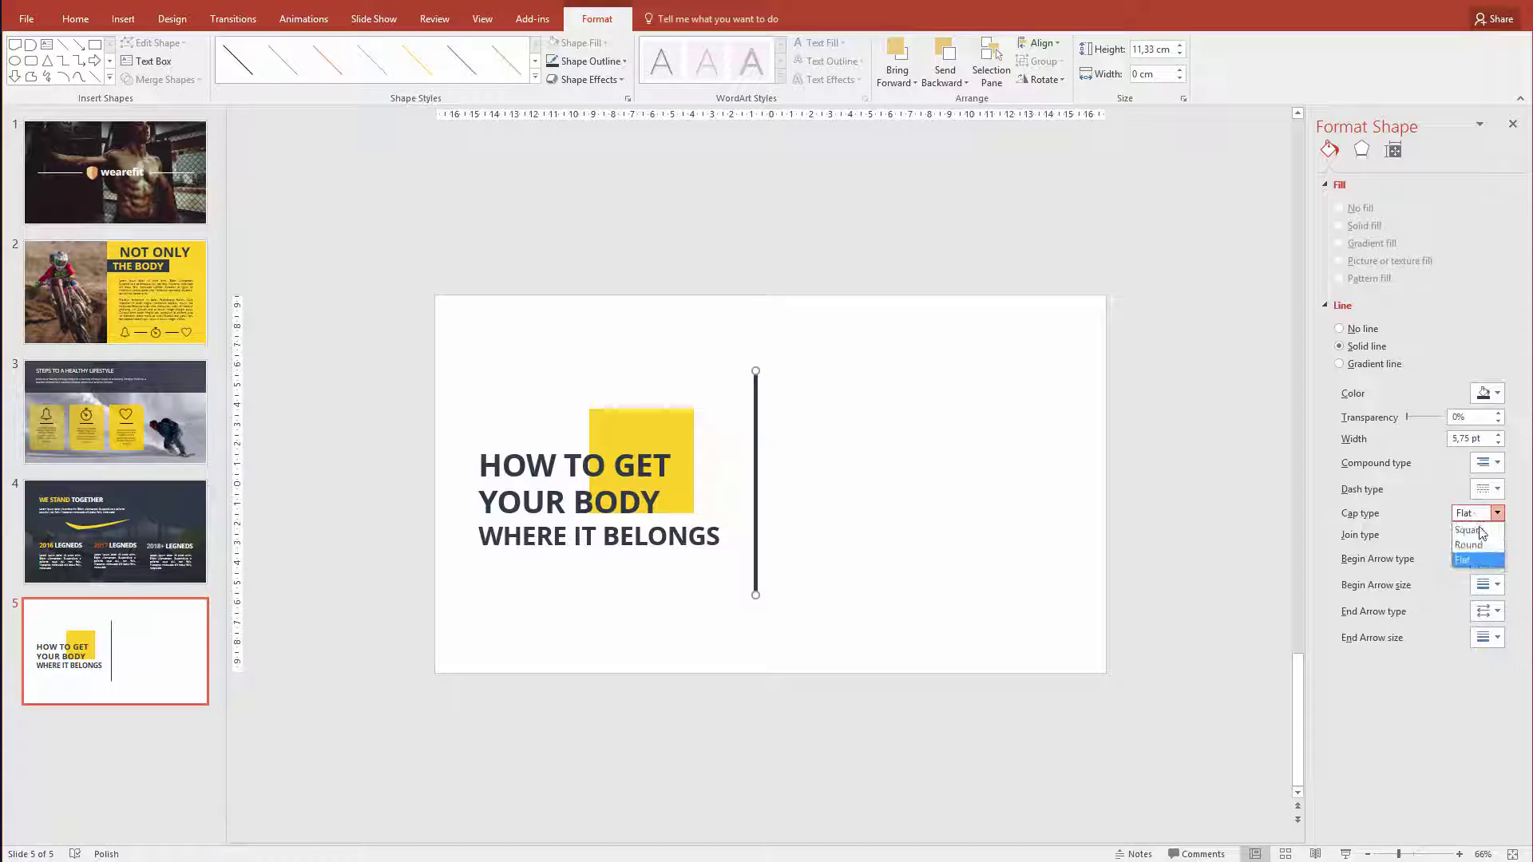
left_click(1473, 546)
left_click(800, 621)
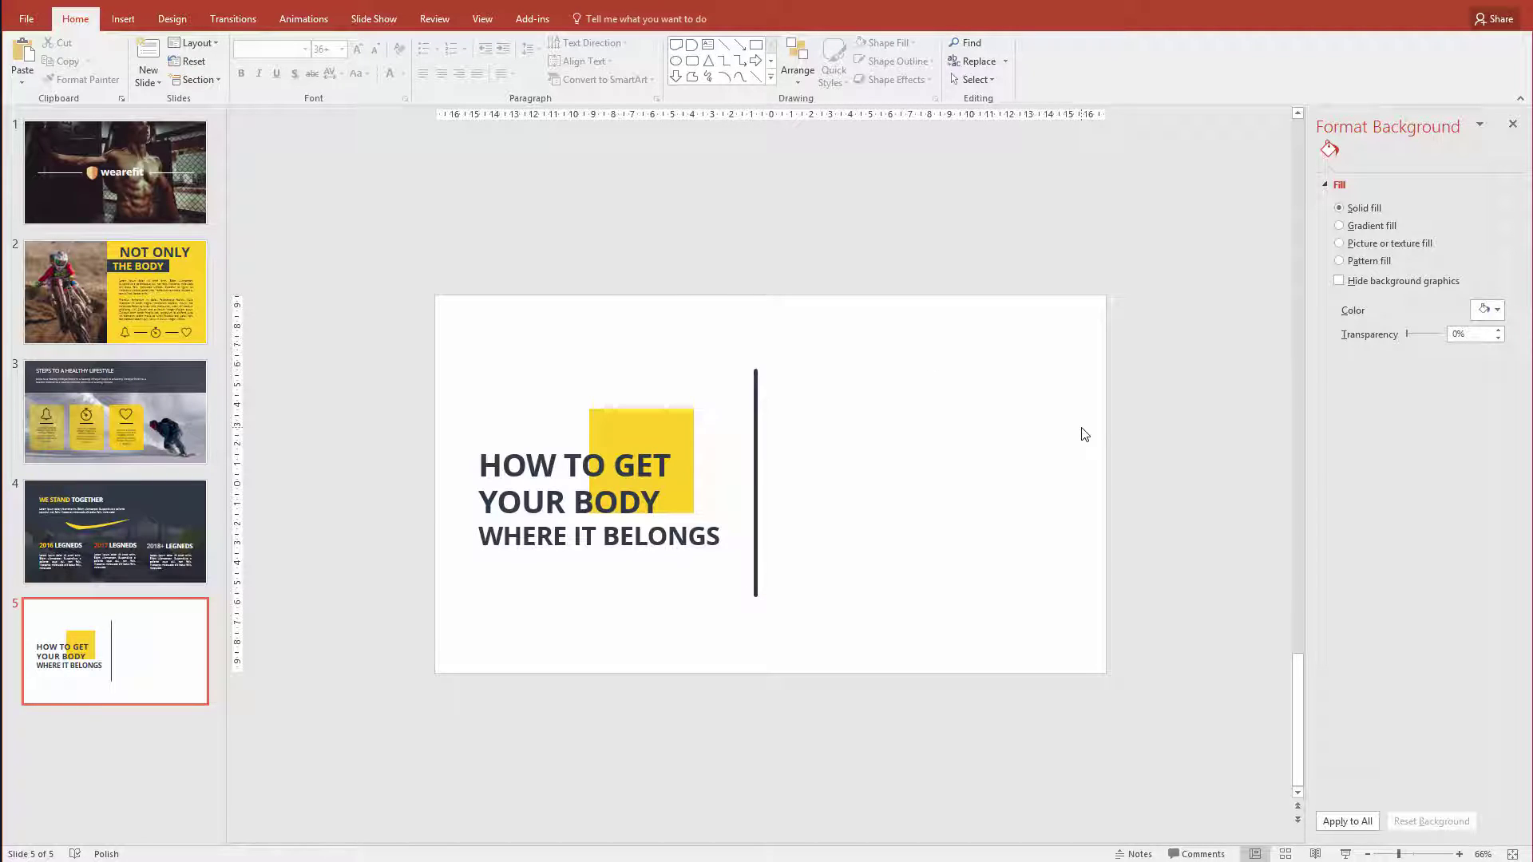
Step: Draw a small oval circle right of the divider line
left_click(122, 20)
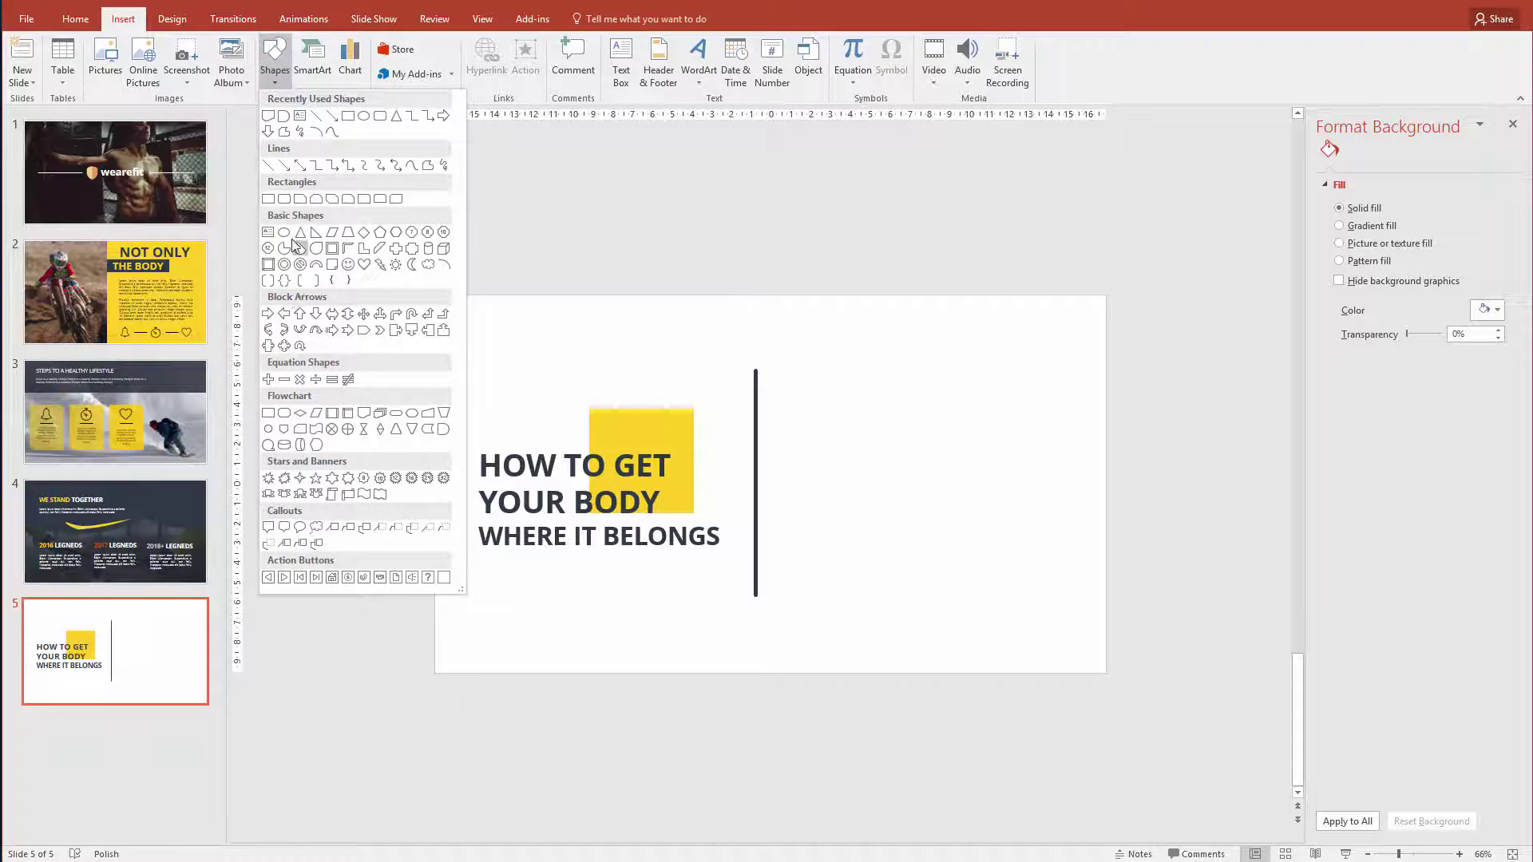
left_click(300, 247)
left_click_drag(812, 370, 850, 404)
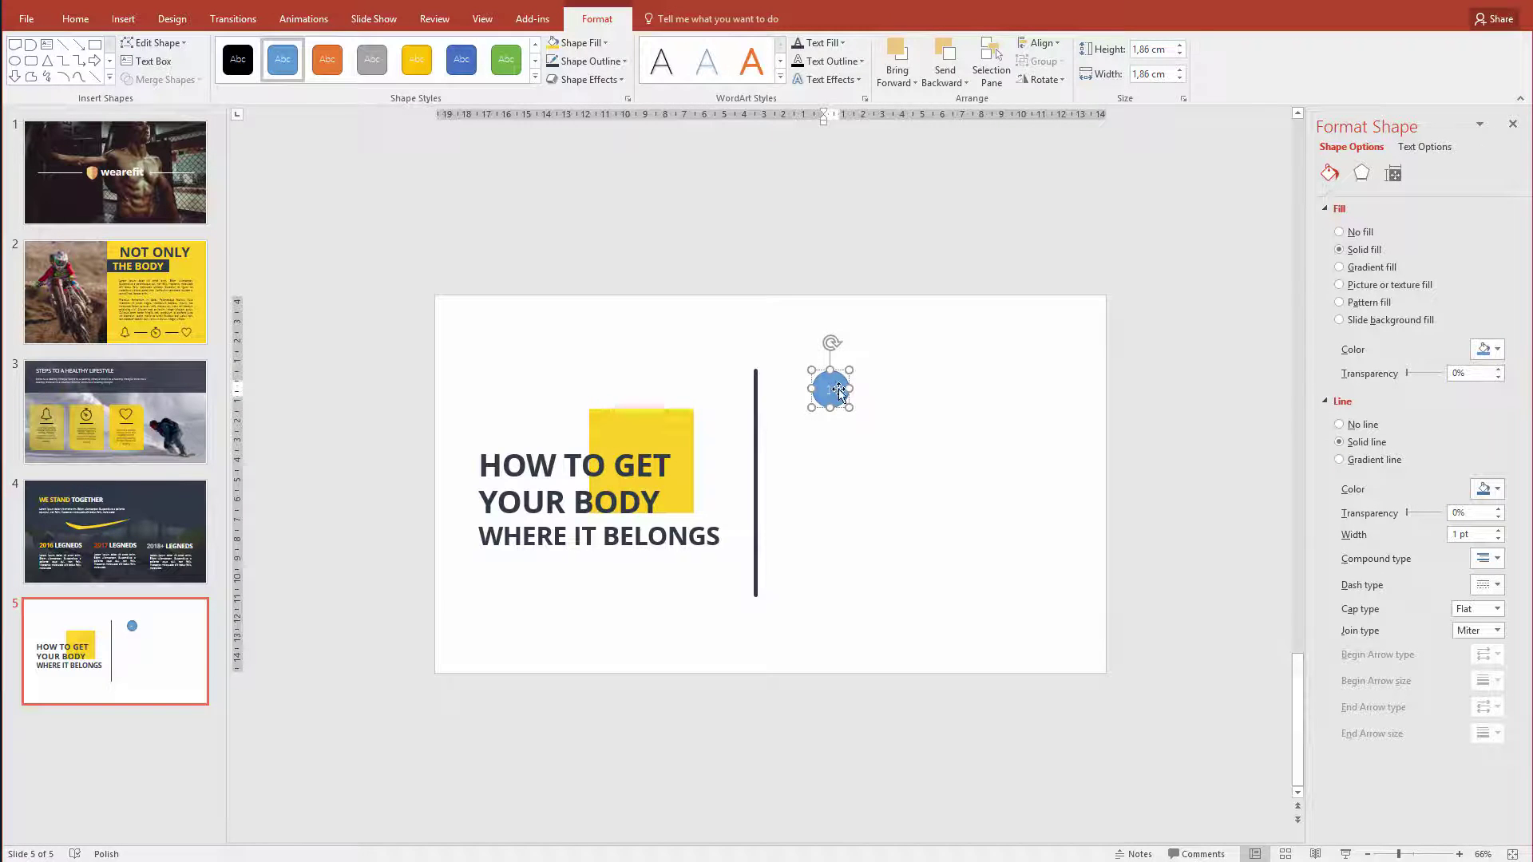
key("Escape")
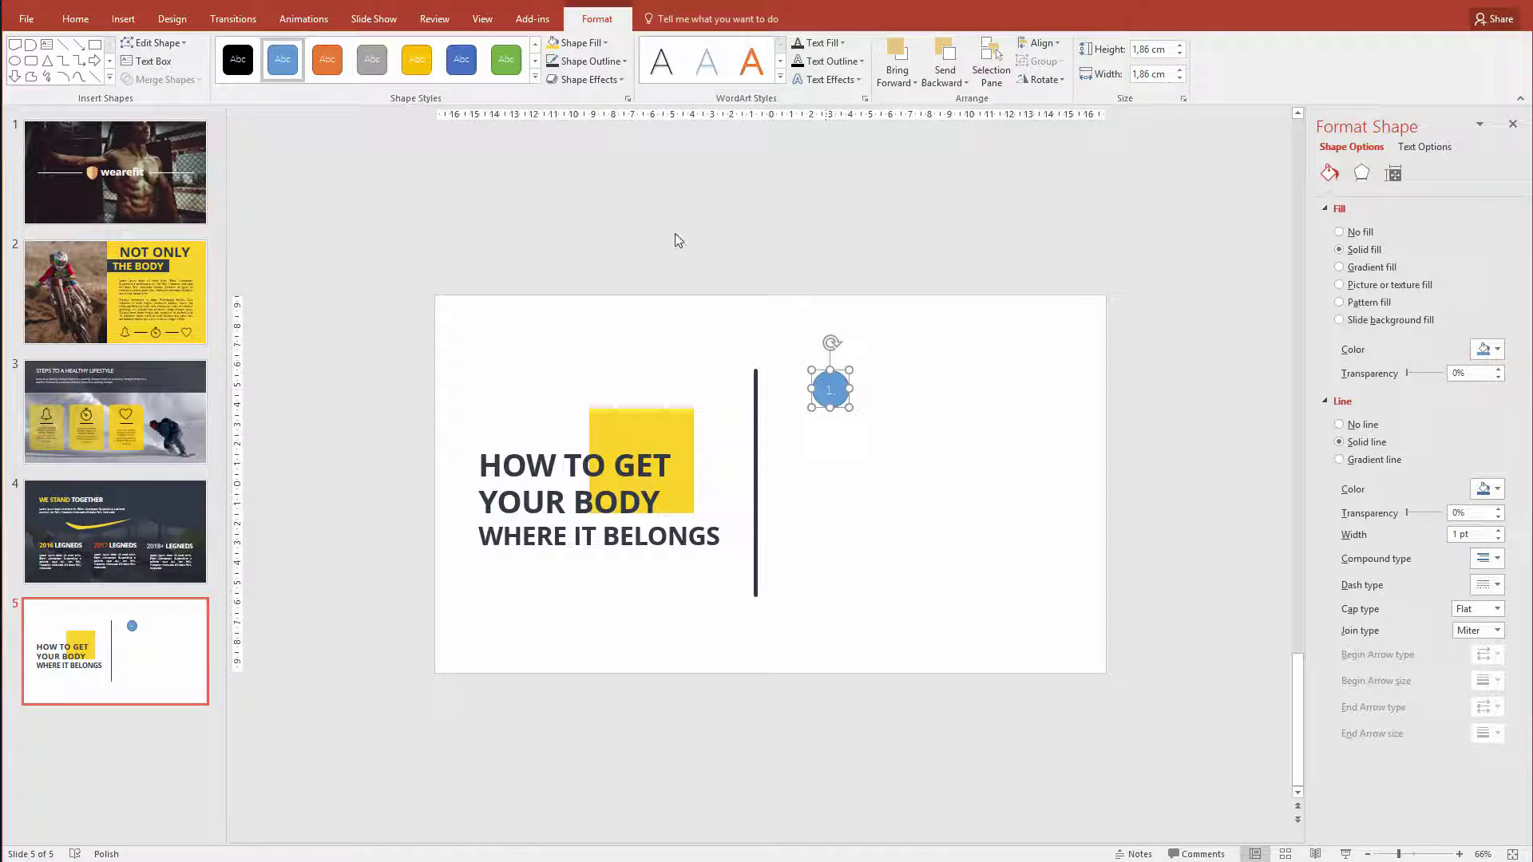
Step: Remove the circle's outline and fill it with the title text's dark colour
left_click(611, 67)
left_click(620, 239)
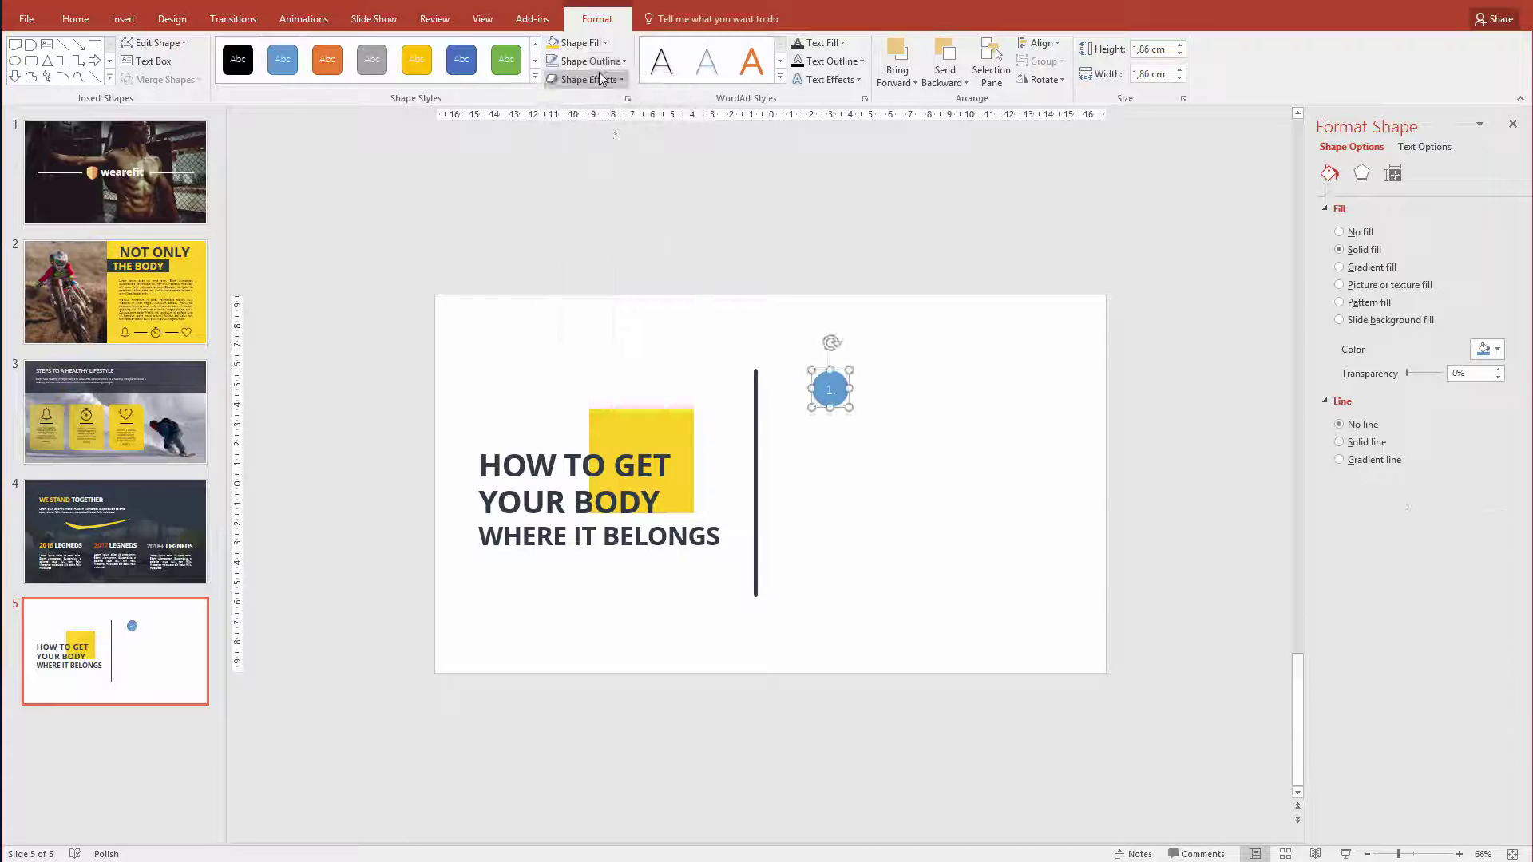
left_click(578, 42)
left_click(630, 253)
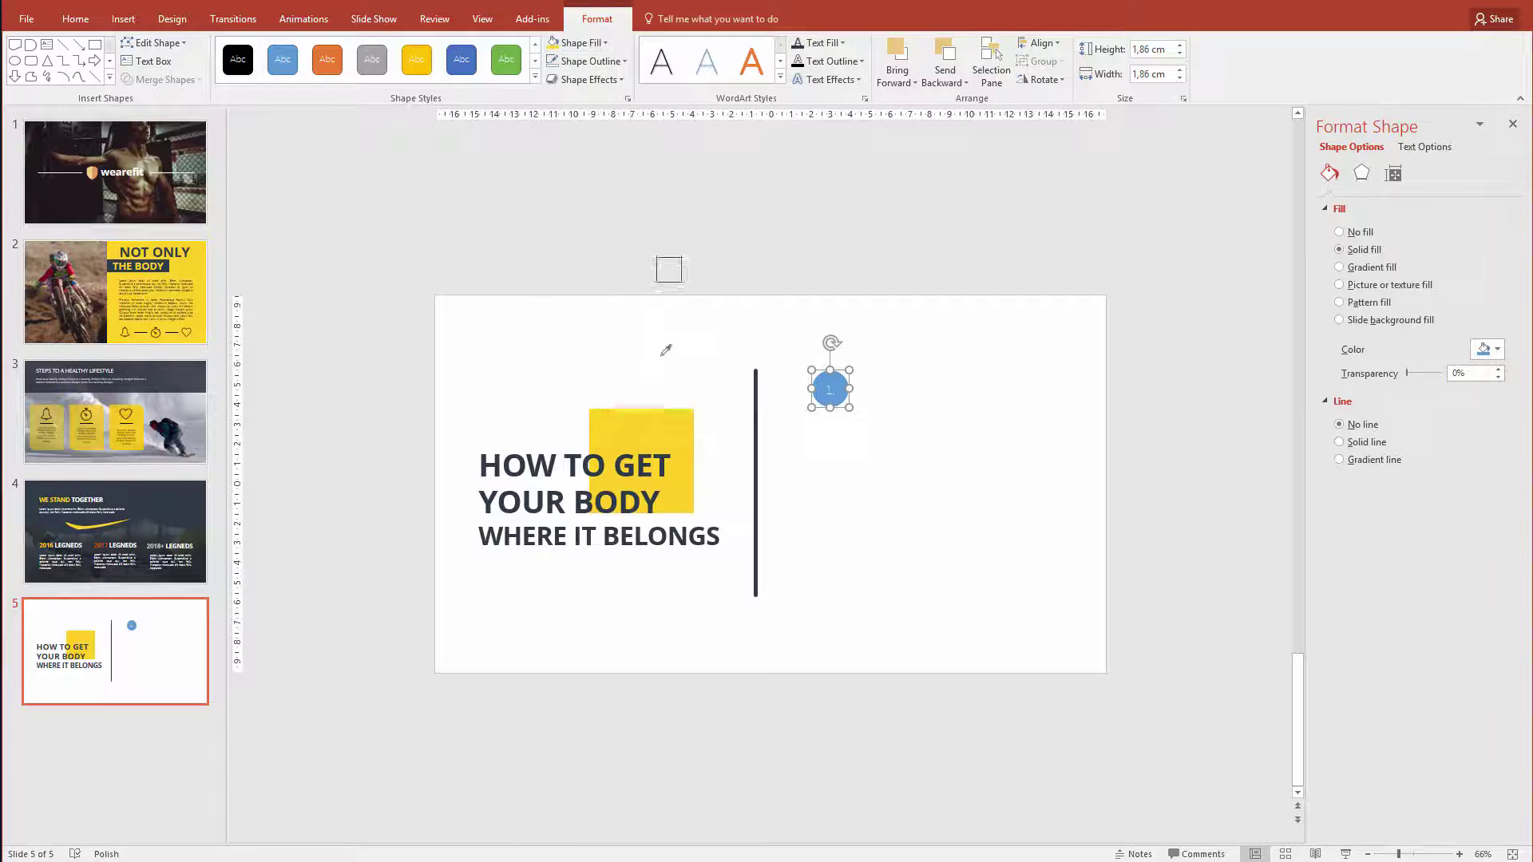
left_click(631, 461)
Step: Duplicate the circle down the divider and number the copies 1. to 5
key("ctrl+d")
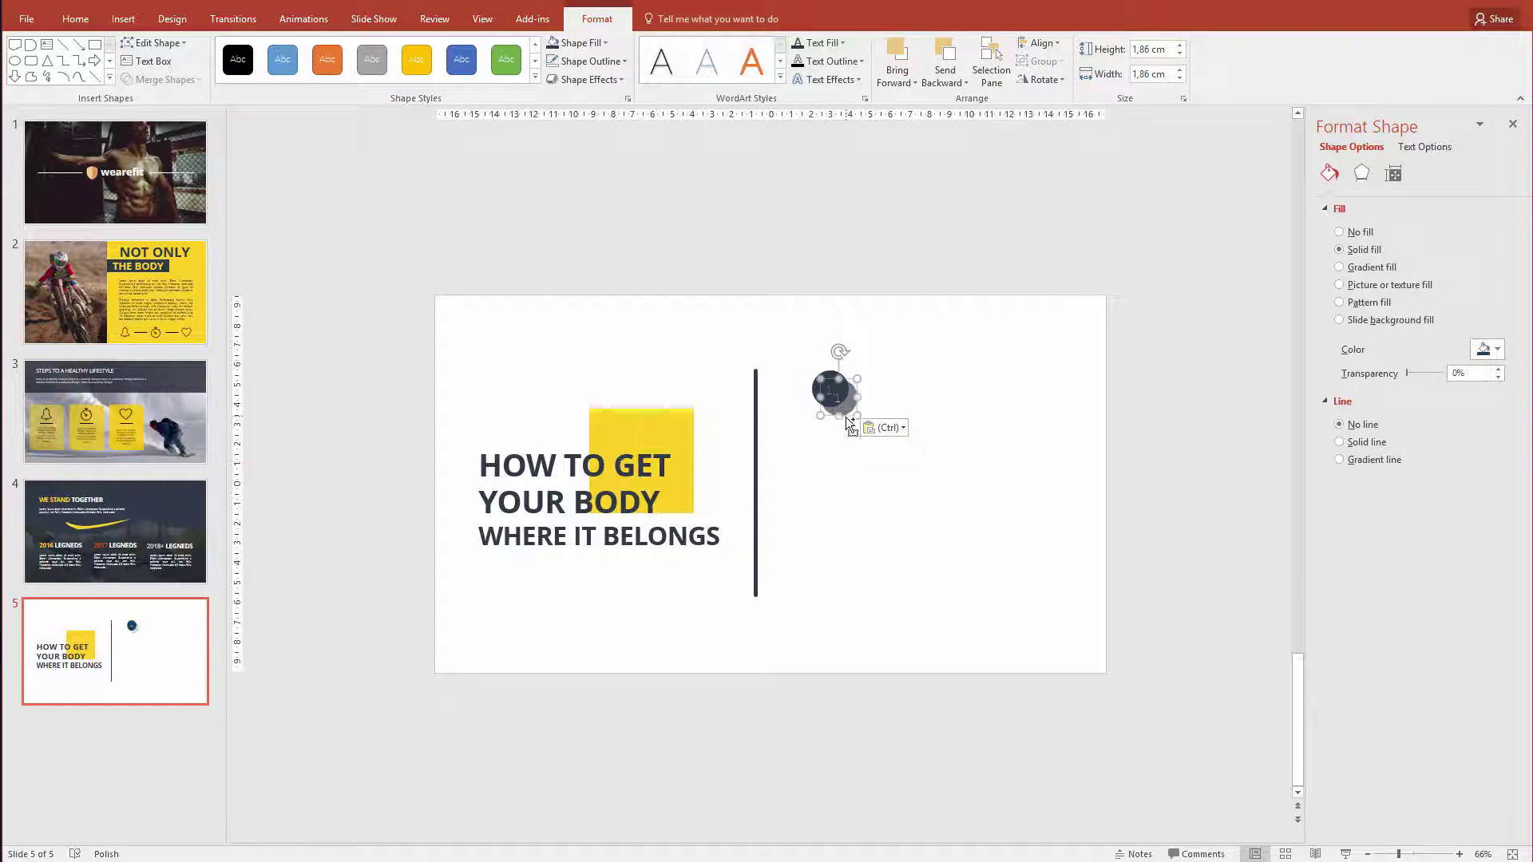
left_click_drag(834, 416, 853, 599)
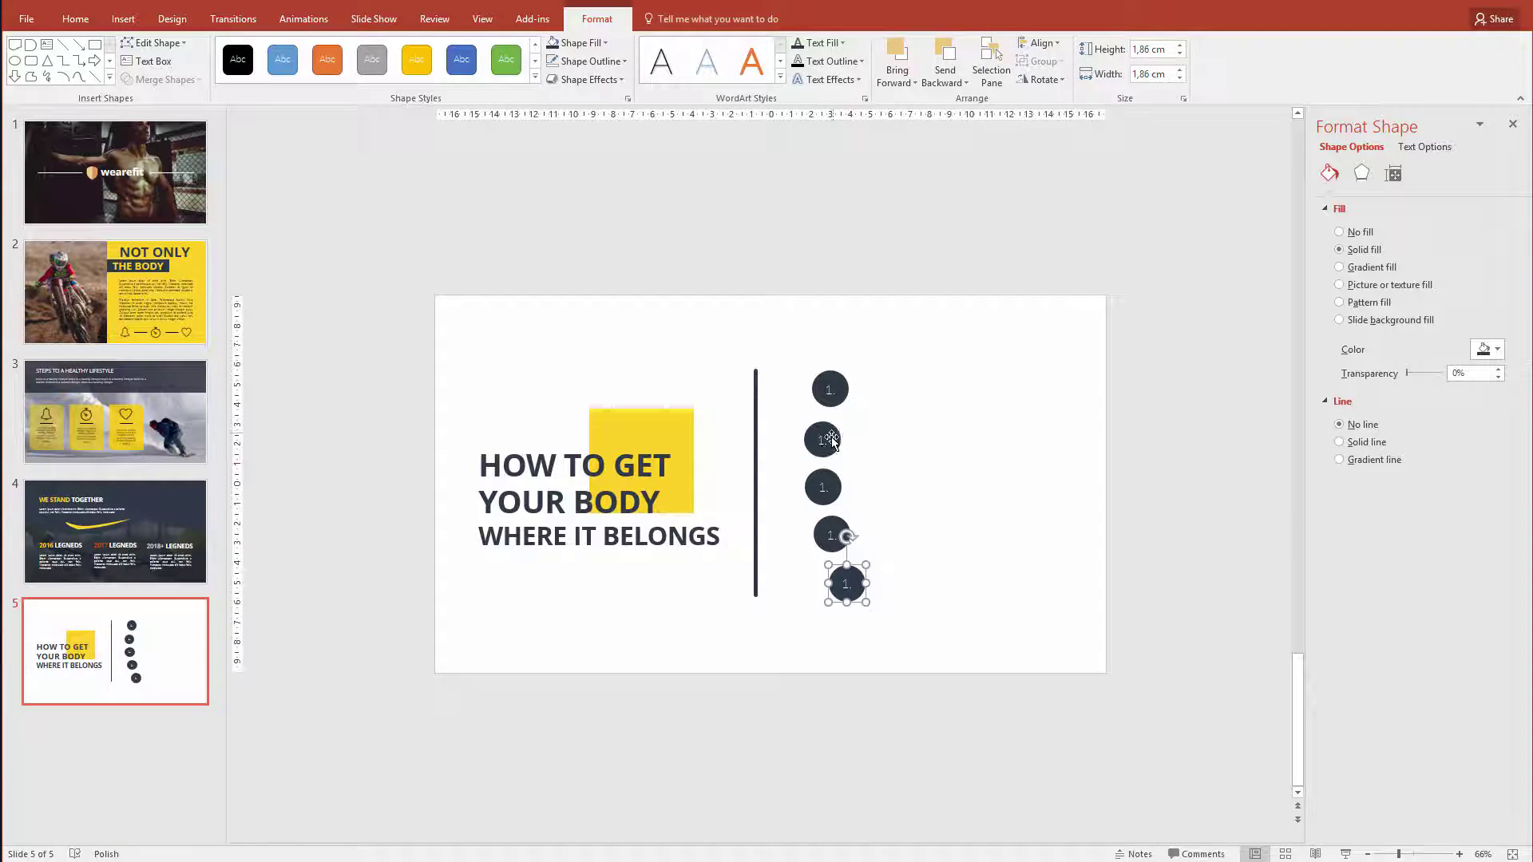
left_click(826, 439)
left_click(823, 487)
type("3")
left_click(831, 535)
double_click(848, 586)
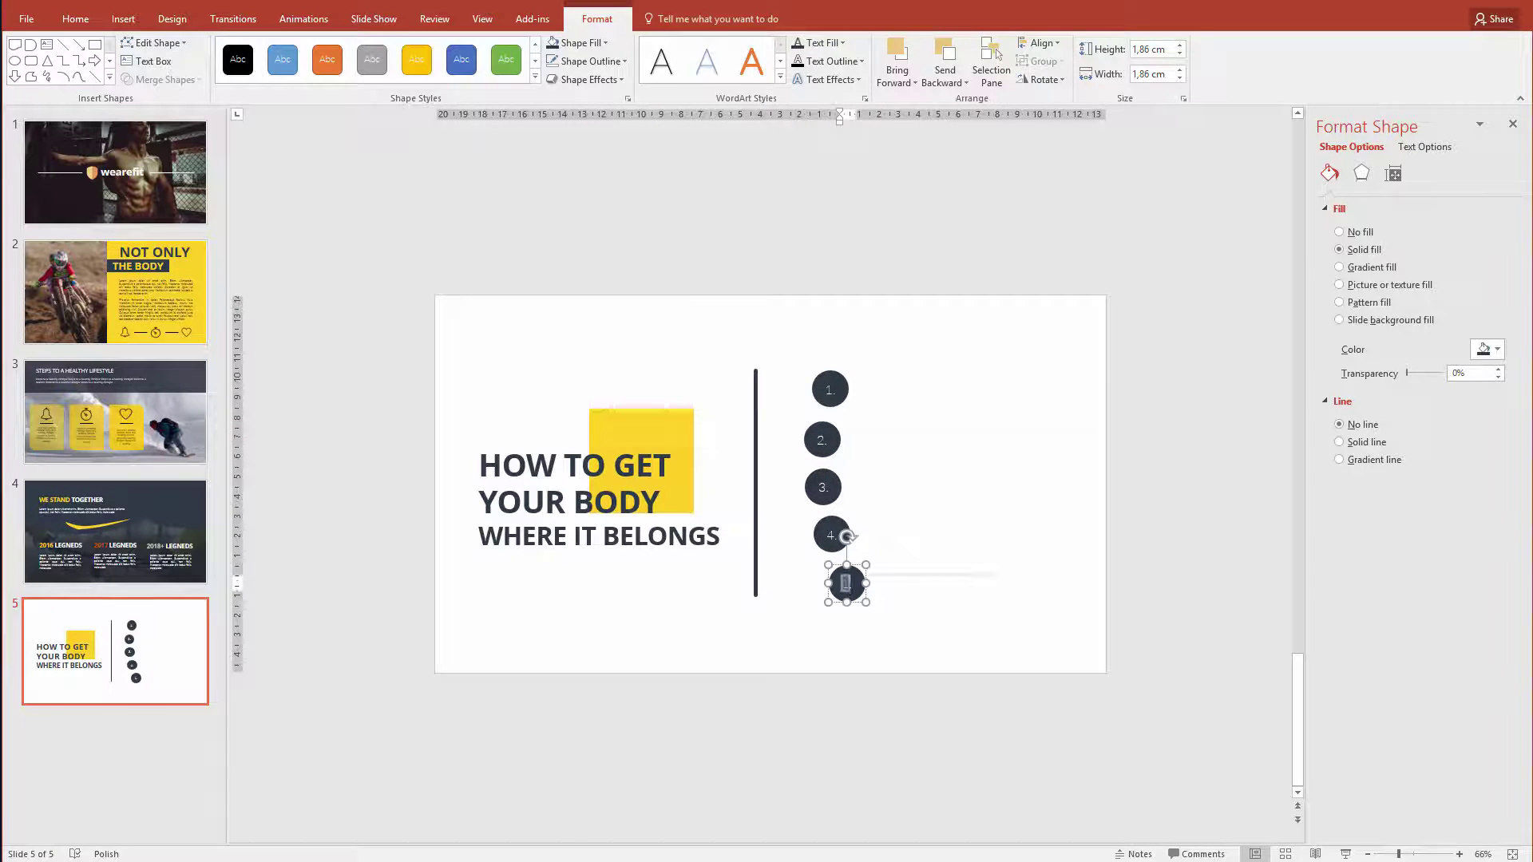
type("5")
left_click(879, 482)
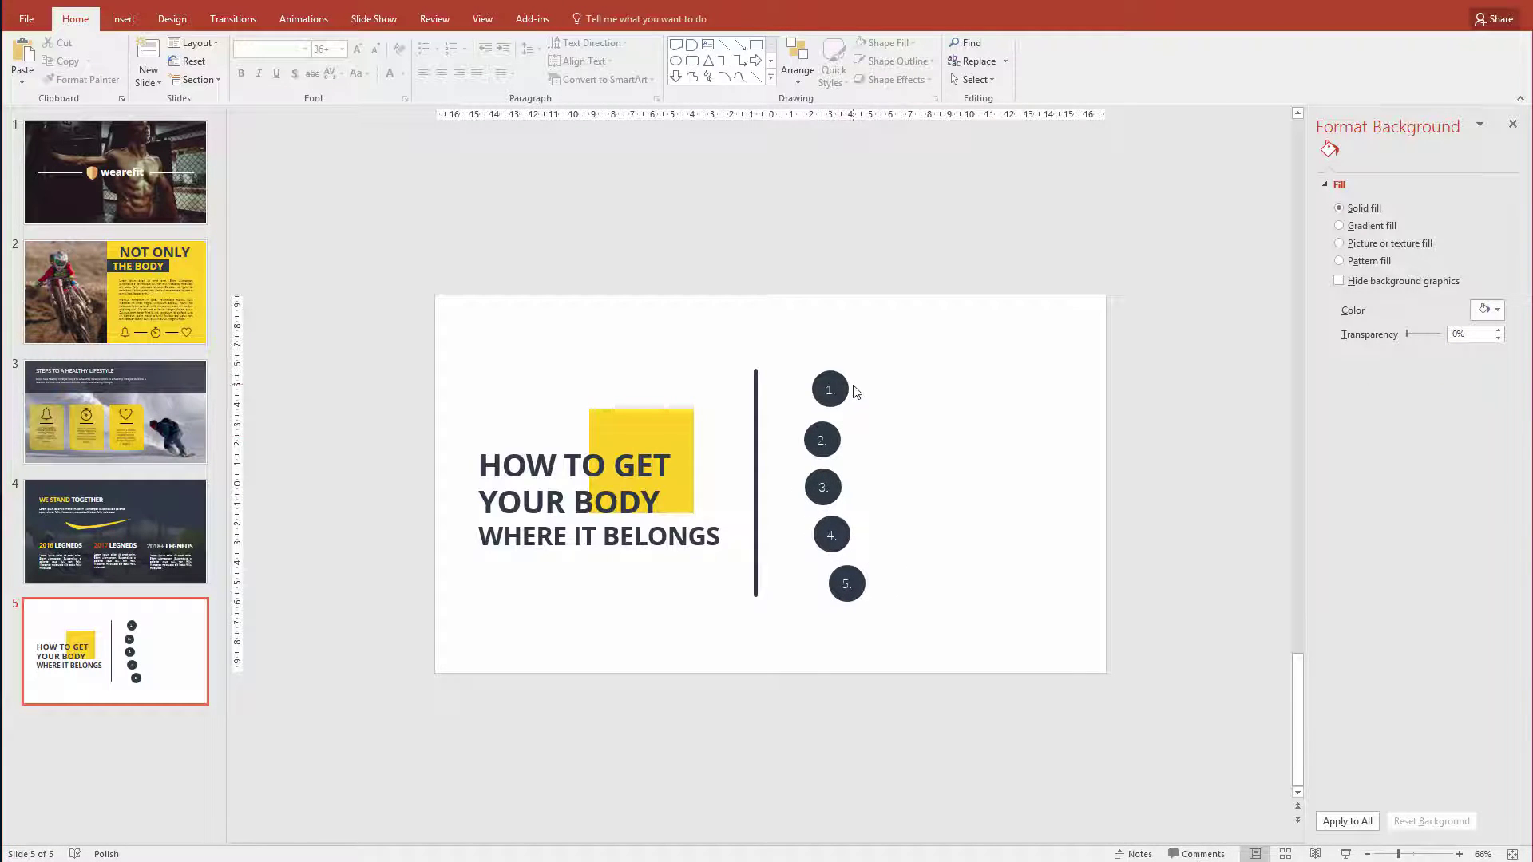
Step: Lighten the custom fill luminance of circles 2 and 3, circle 3 the lighter
left_click(837, 441)
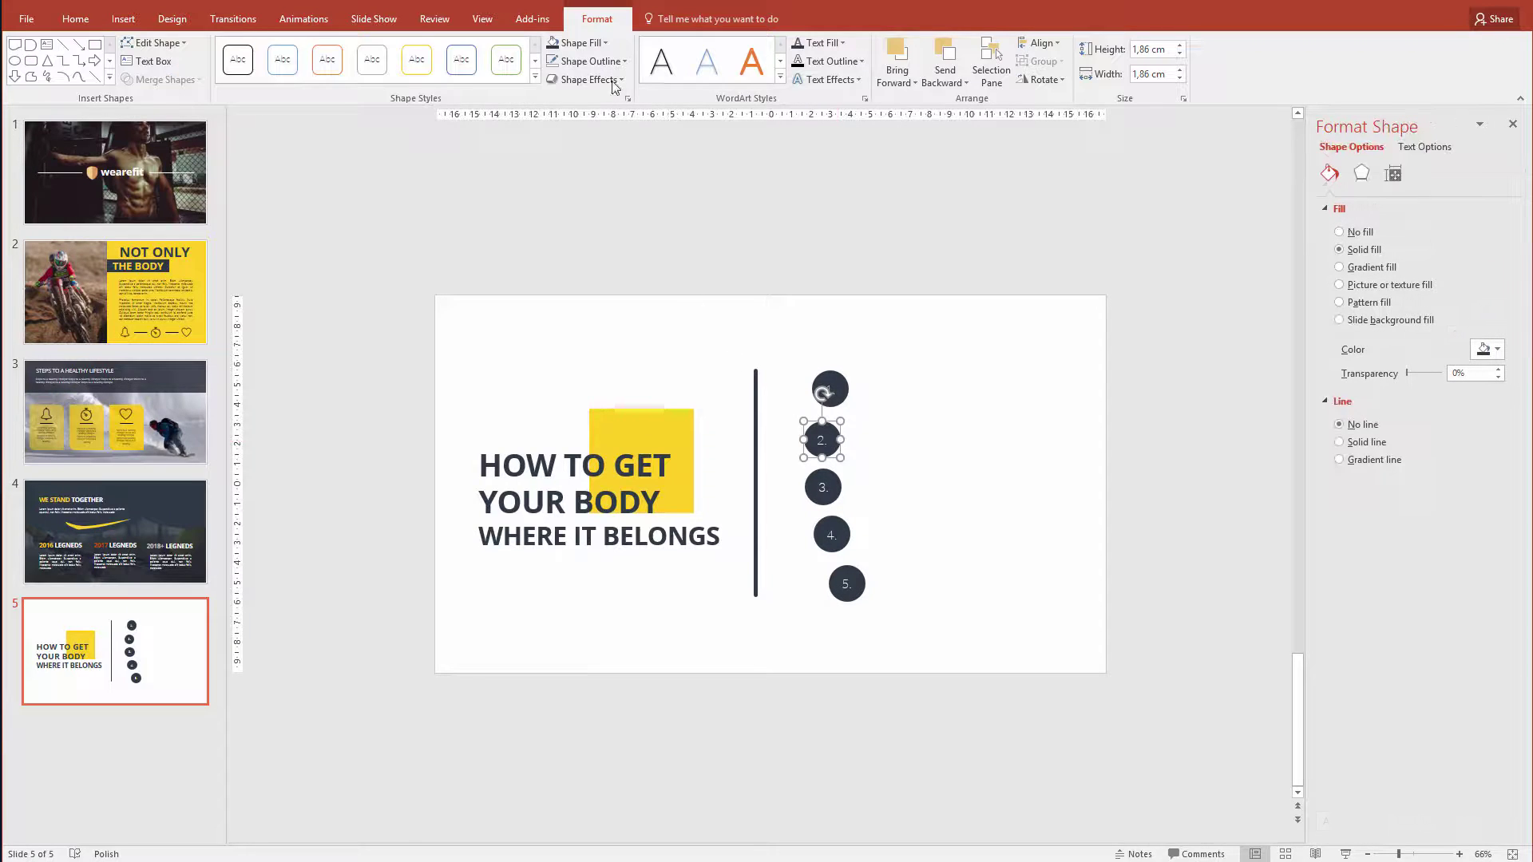
left_click(577, 43)
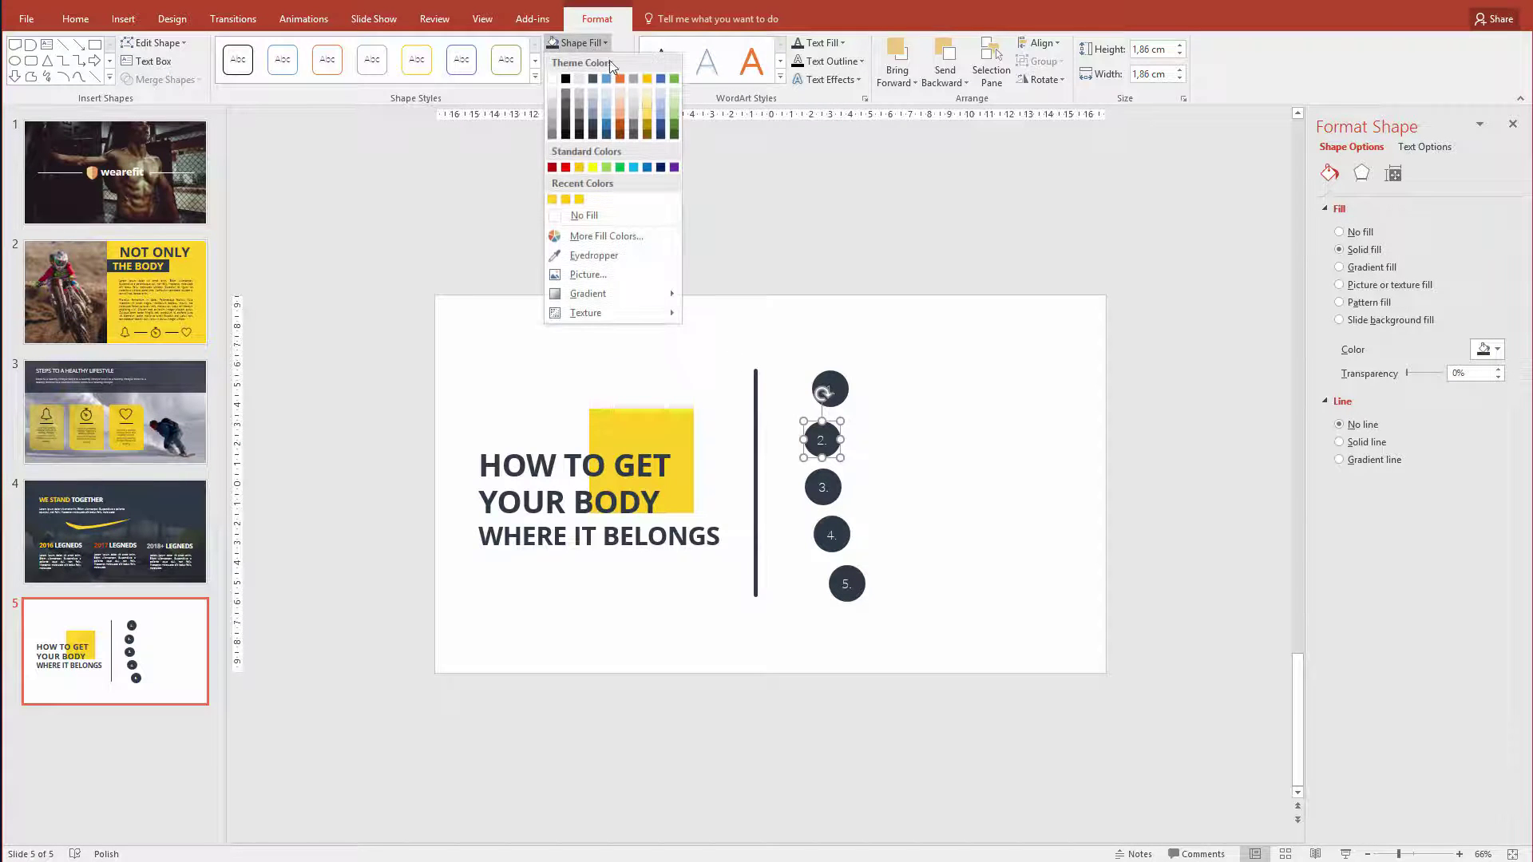
left_click(606, 236)
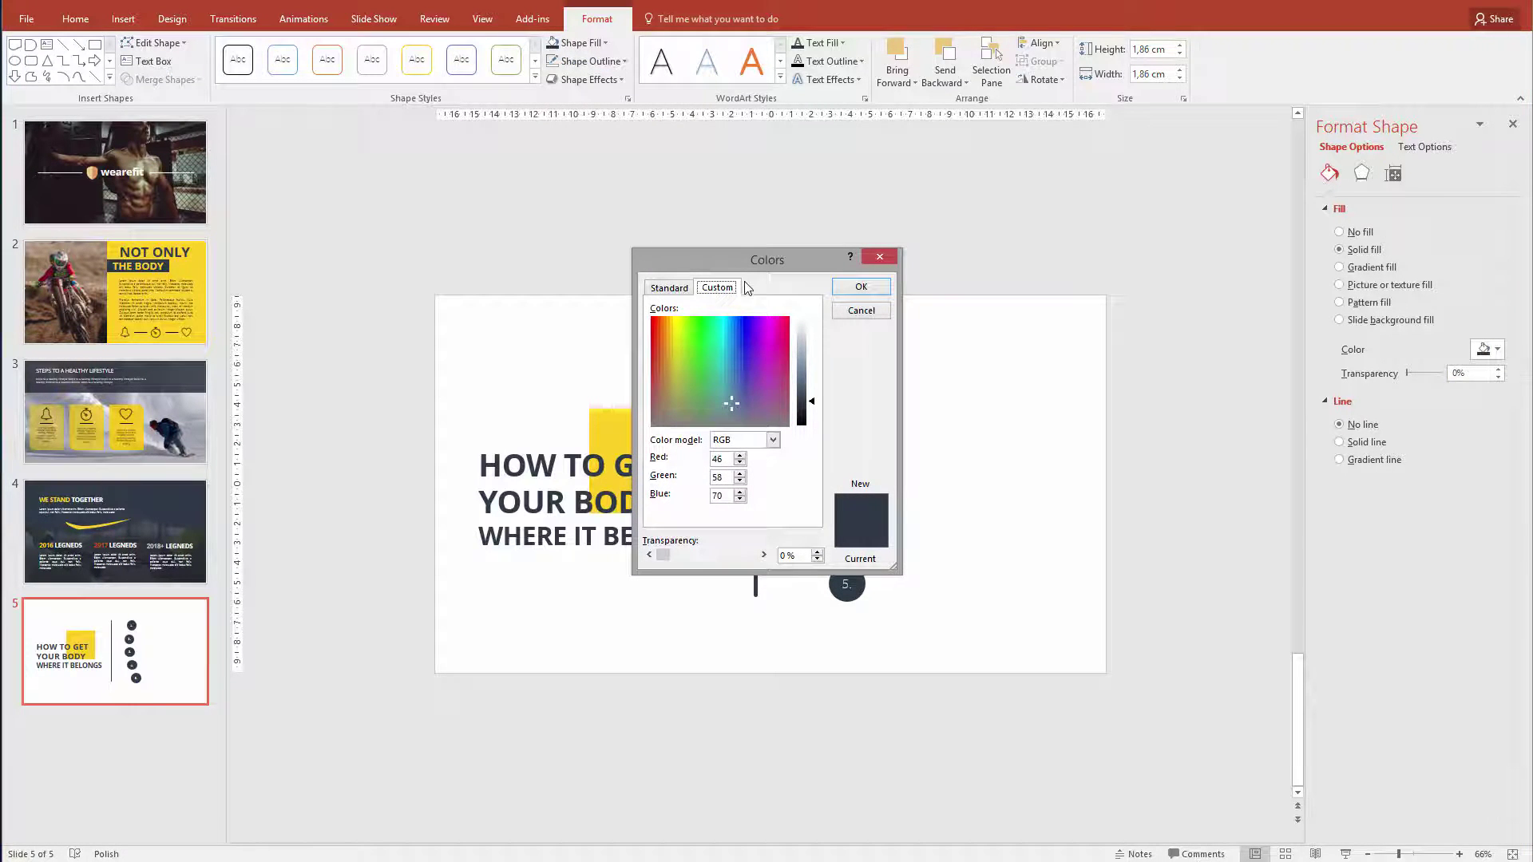
left_click_drag(813, 401, 813, 394)
left_click(862, 287)
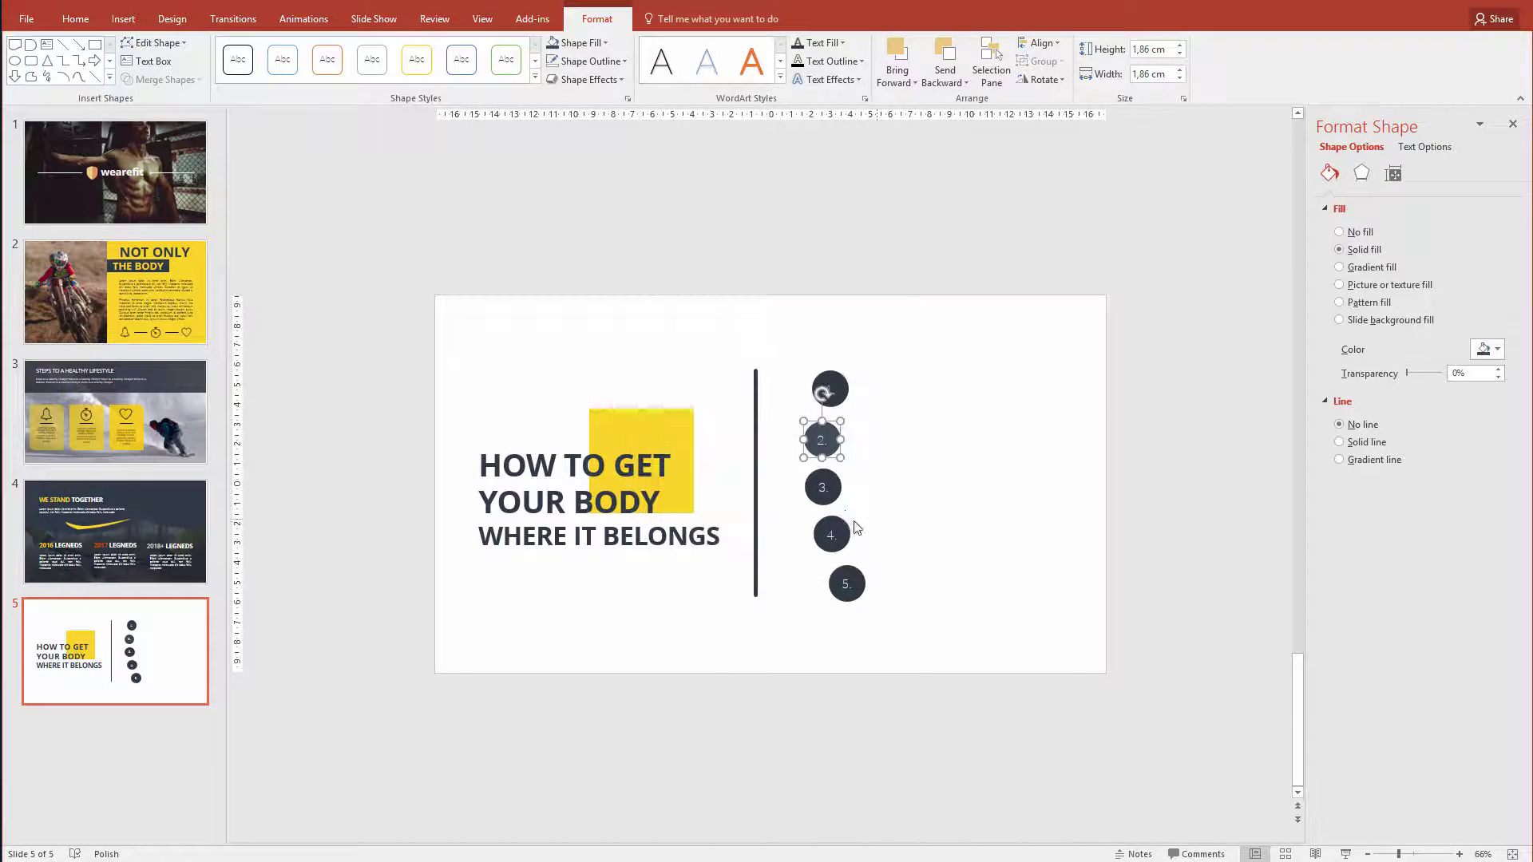
left_click(822, 487)
left_click(605, 44)
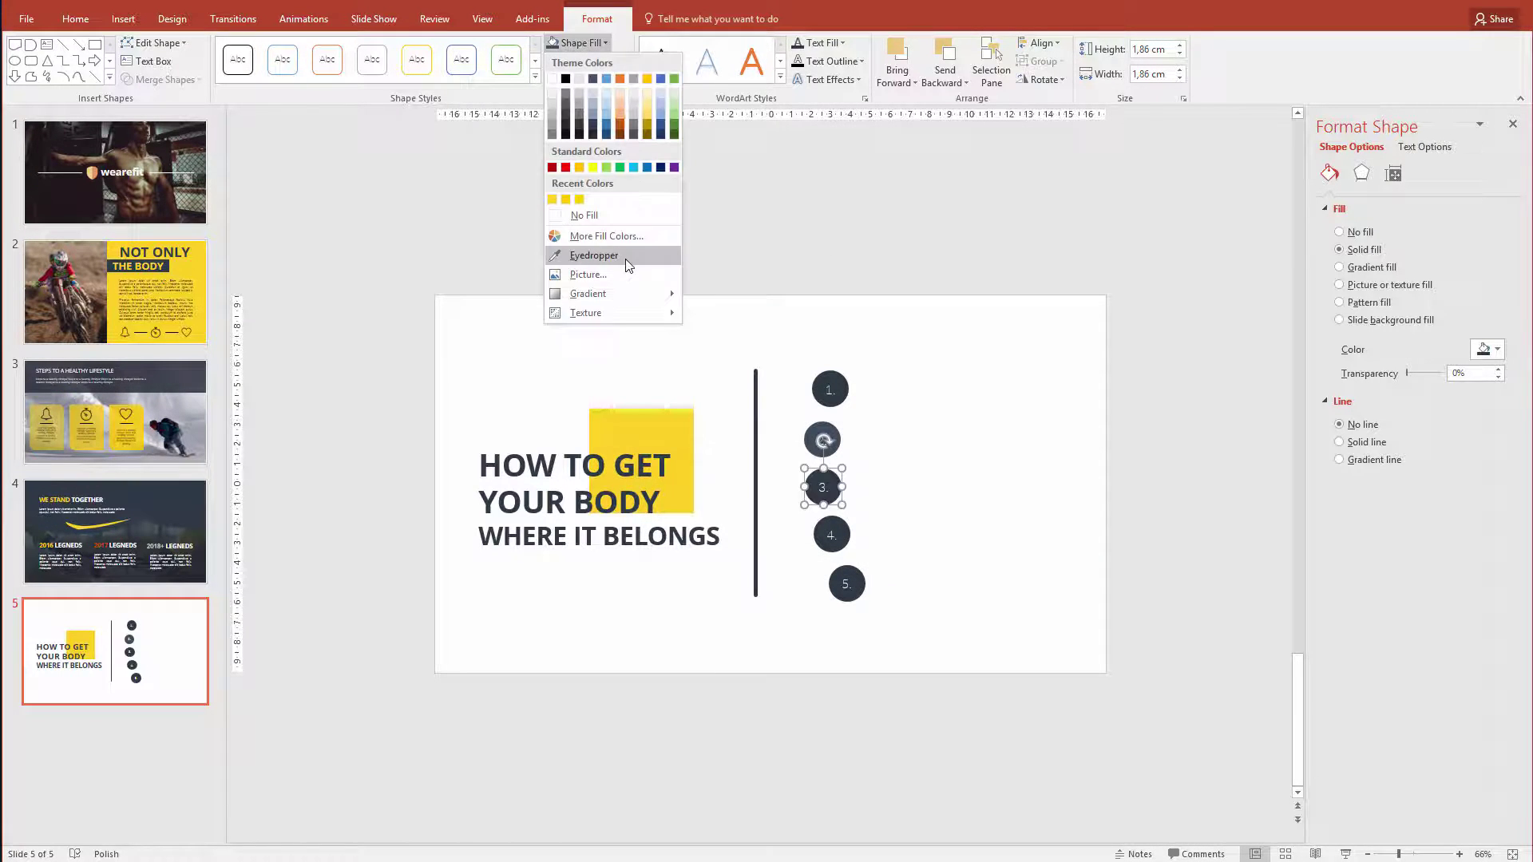
left_click(607, 236)
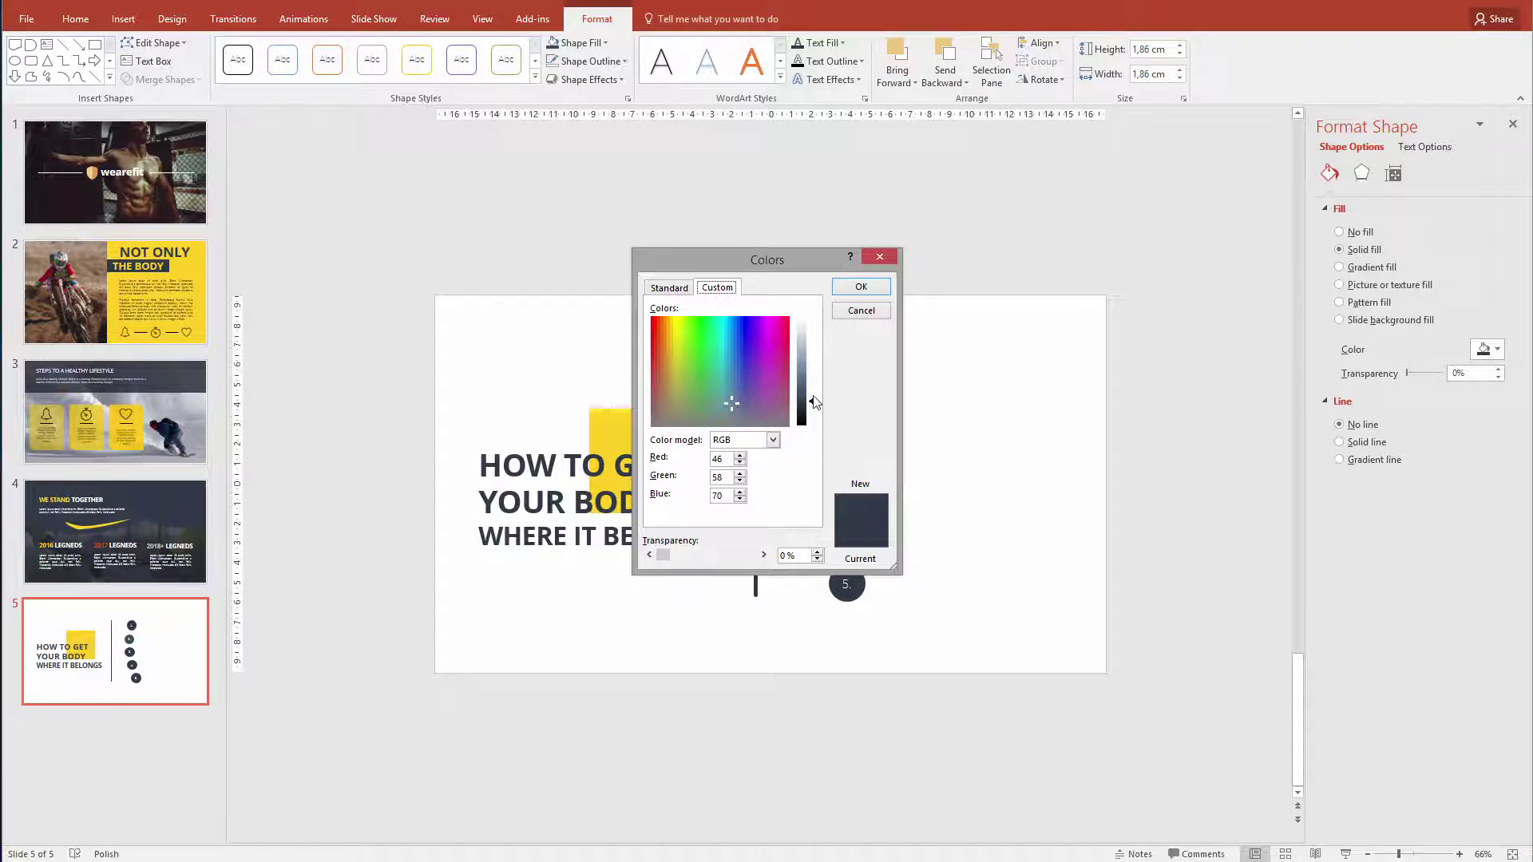
left_click_drag(813, 404, 812, 378)
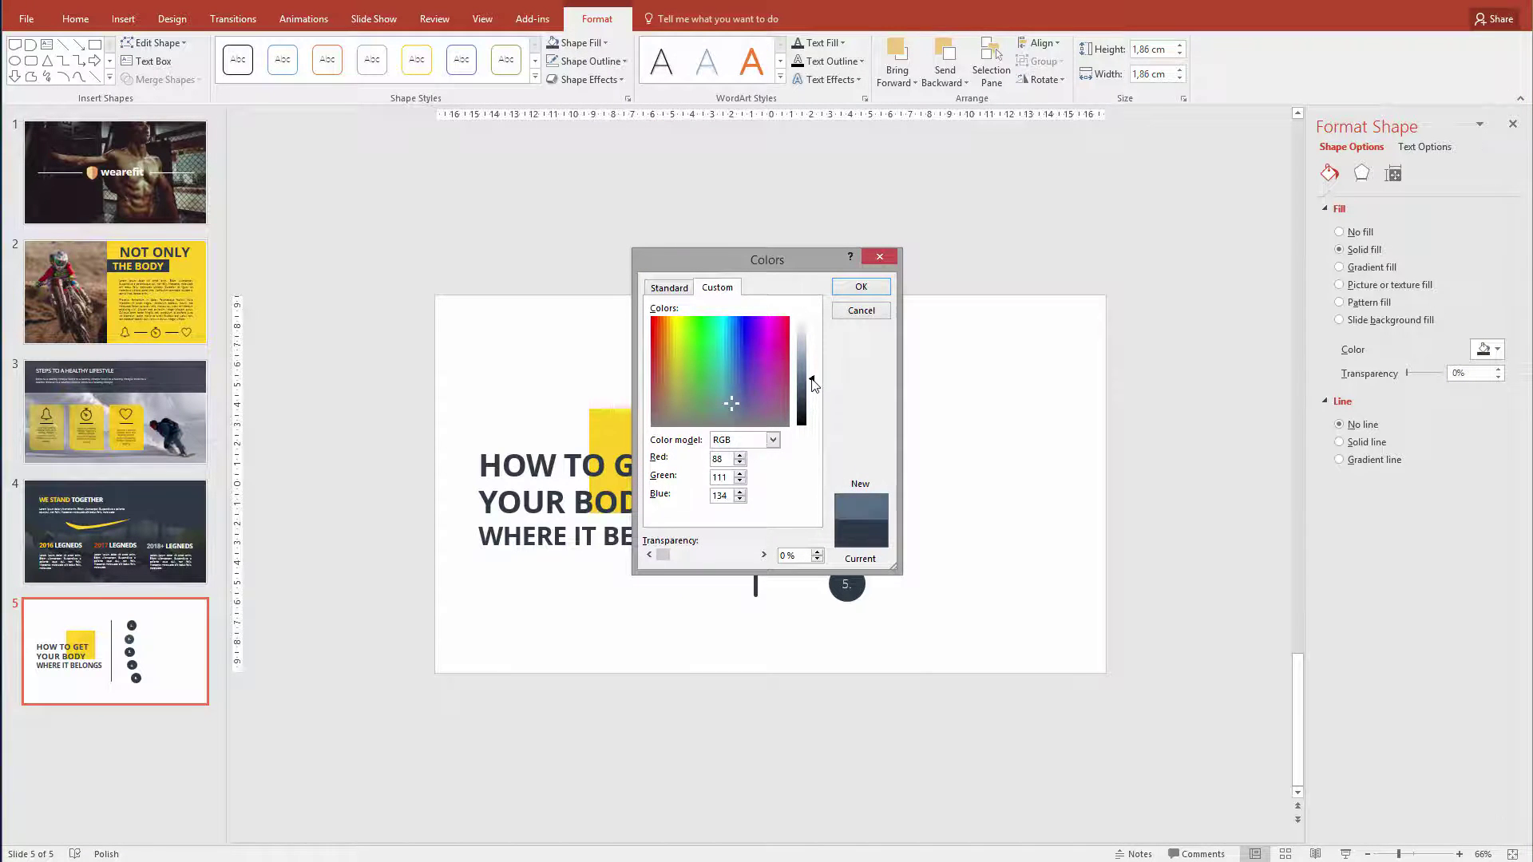
left_click(861, 287)
Step: Adjust circle 4's shade and darken circle 5's fill via the luminance slider
right_click(840, 538)
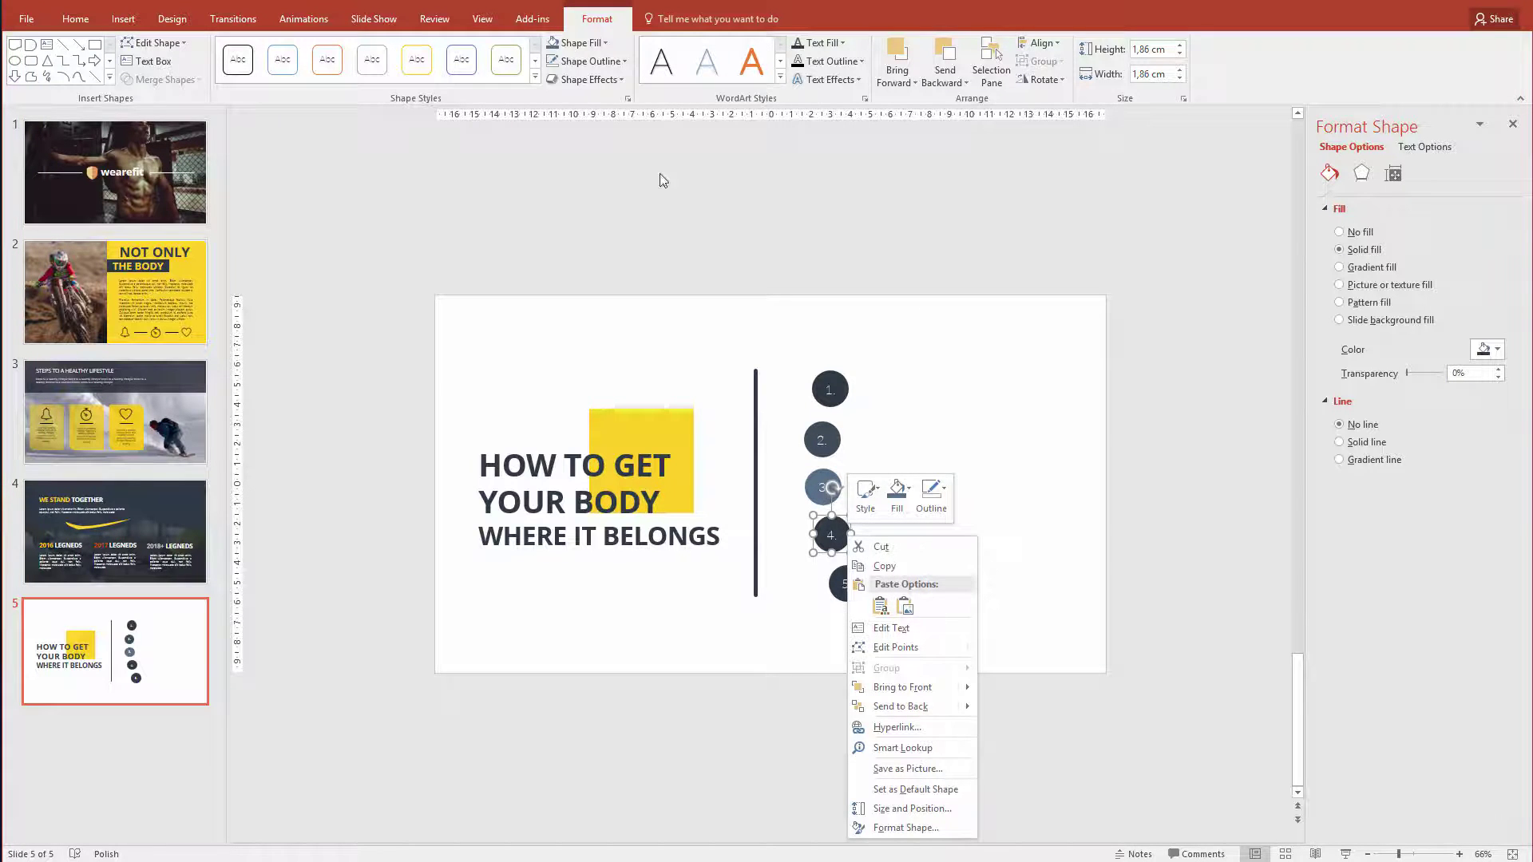
left_click(597, 43)
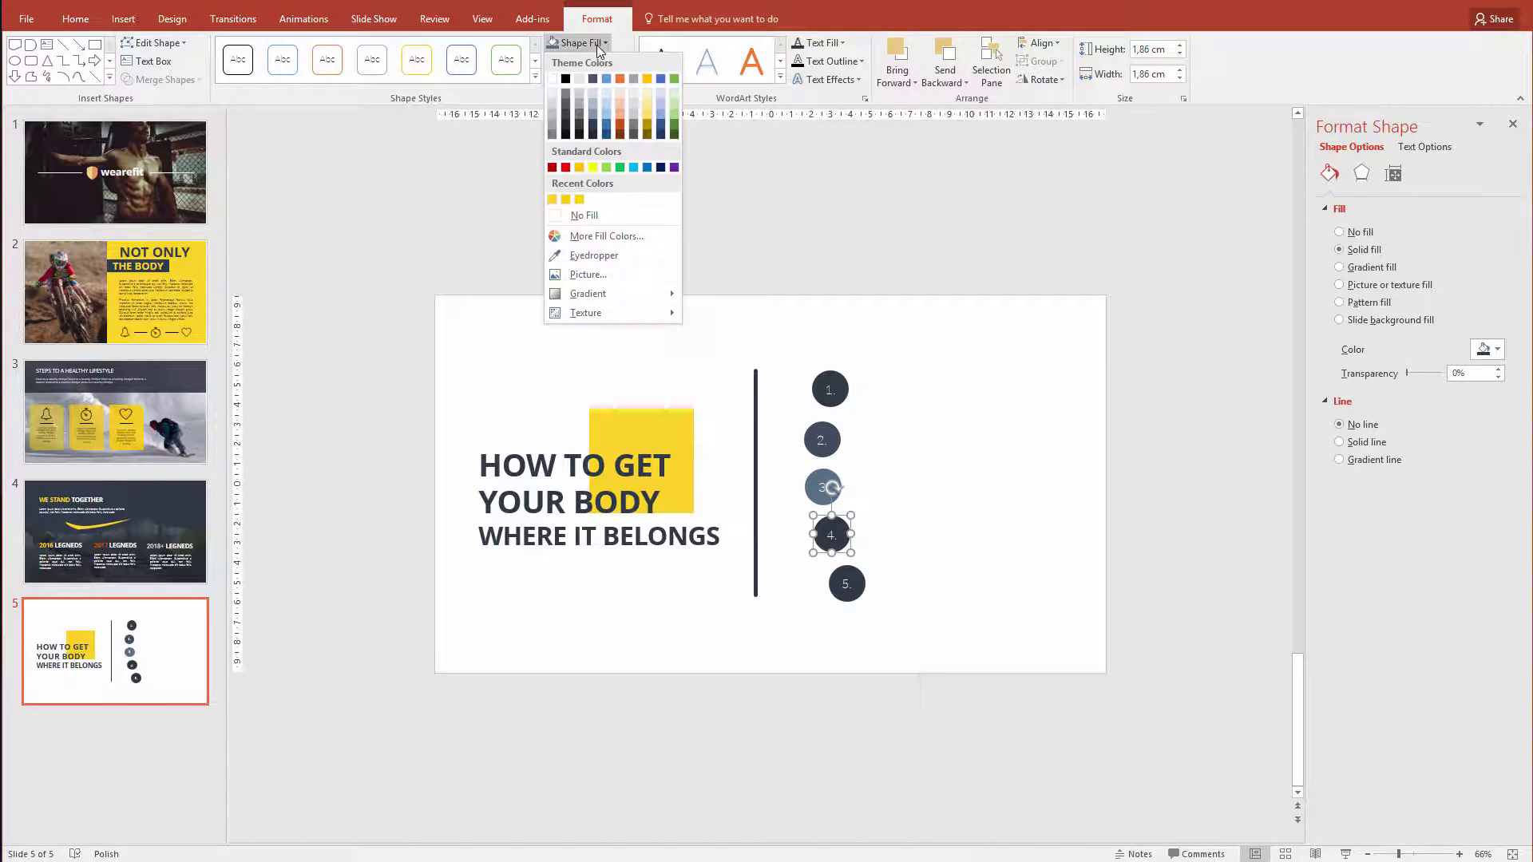
left_click(626, 240)
mouse_move(816, 402)
left_mouse_down()
mouse_move(811, 376)
mouse_move(817, 409)
left_mouse_up()
left_click(850, 288)
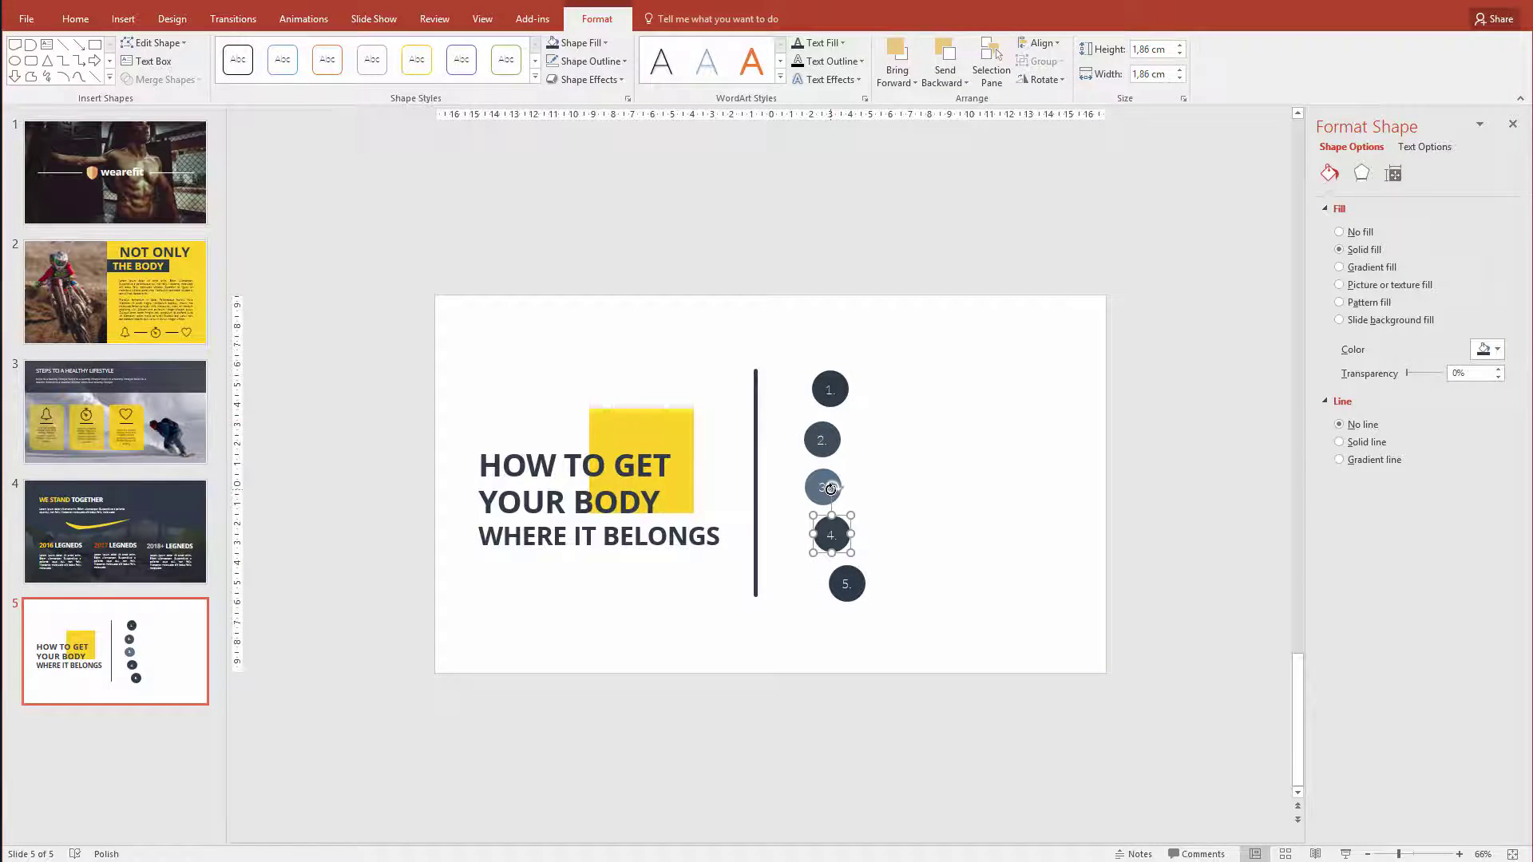
left_click(859, 586)
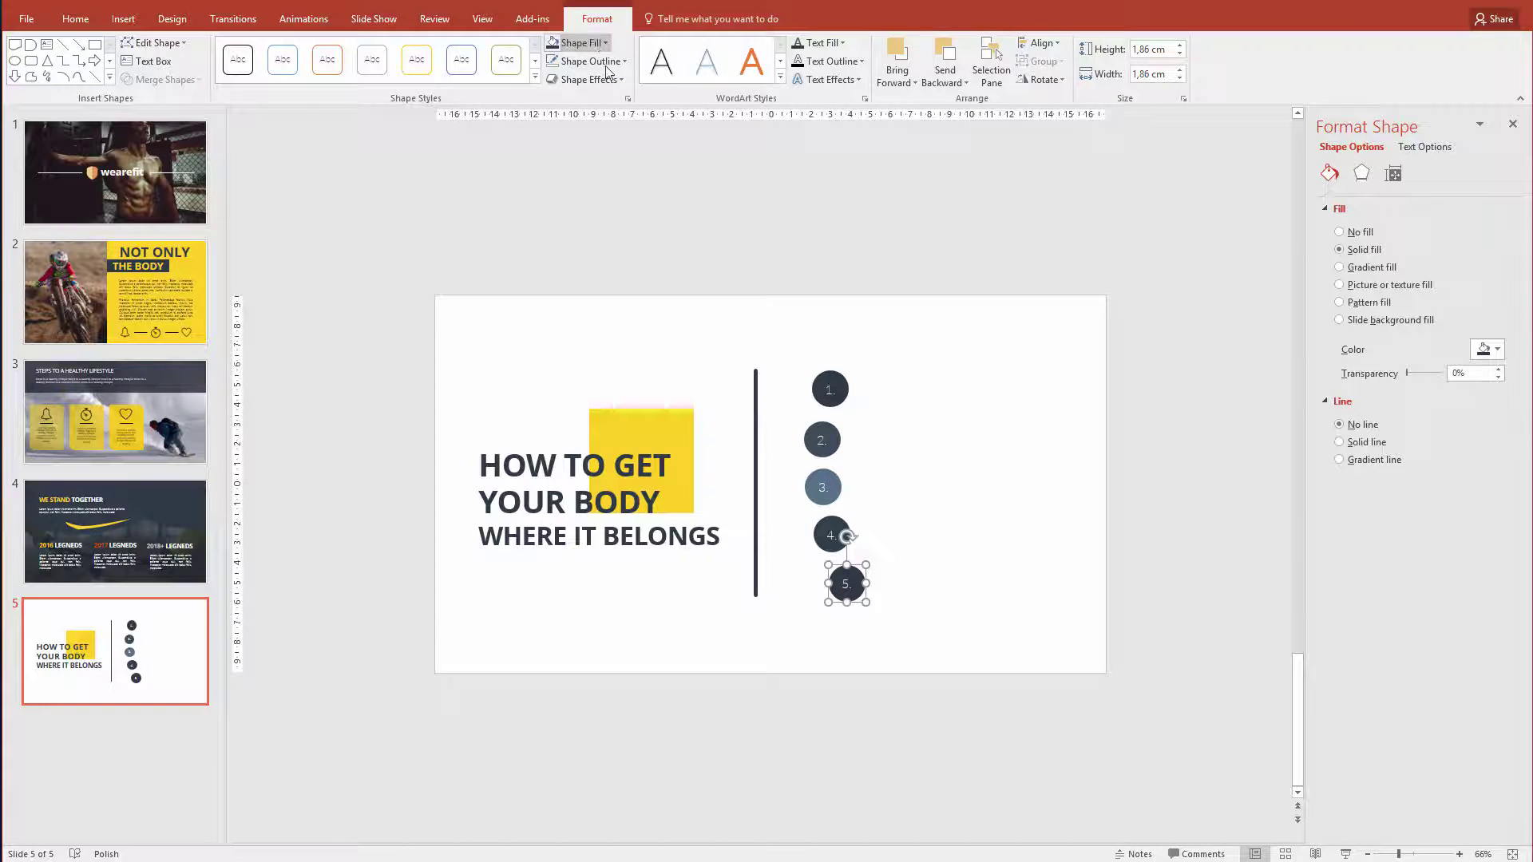
left_click(596, 44)
left_click(615, 236)
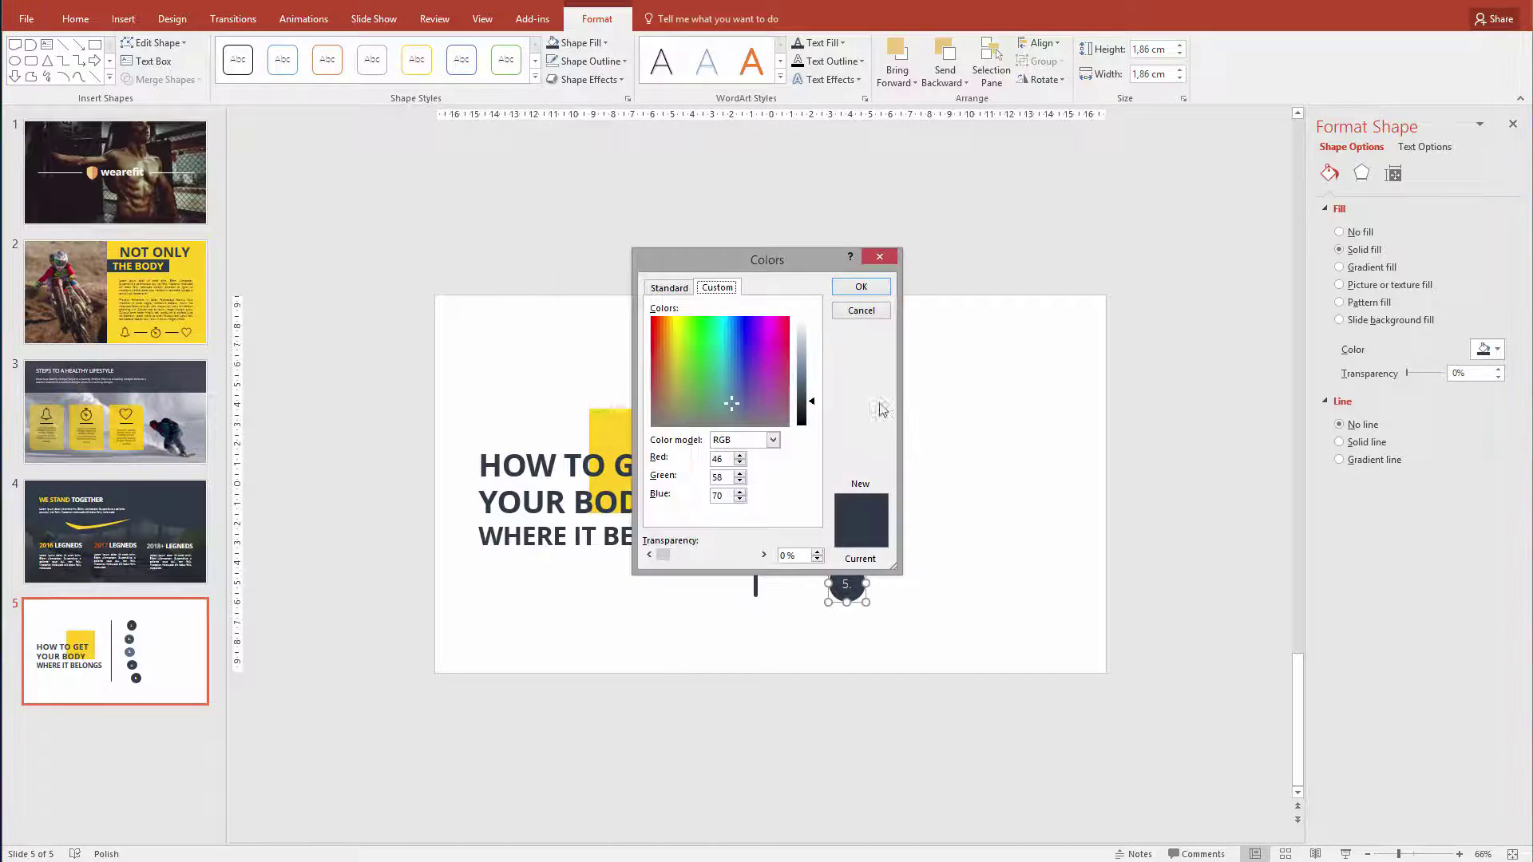
left_click_drag(814, 403, 816, 412)
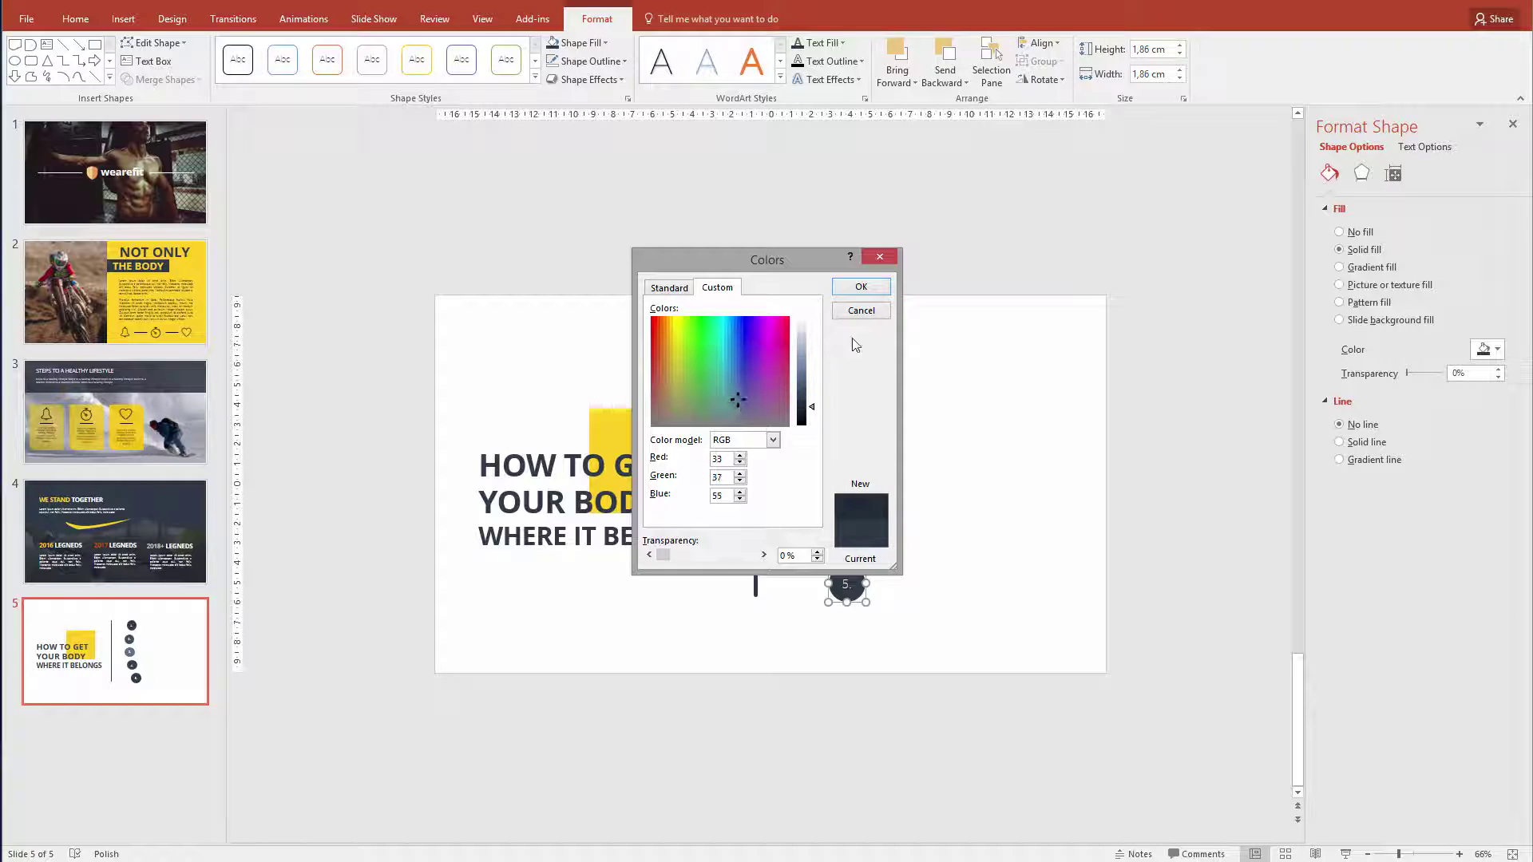
left_click(861, 287)
left_click(854, 379)
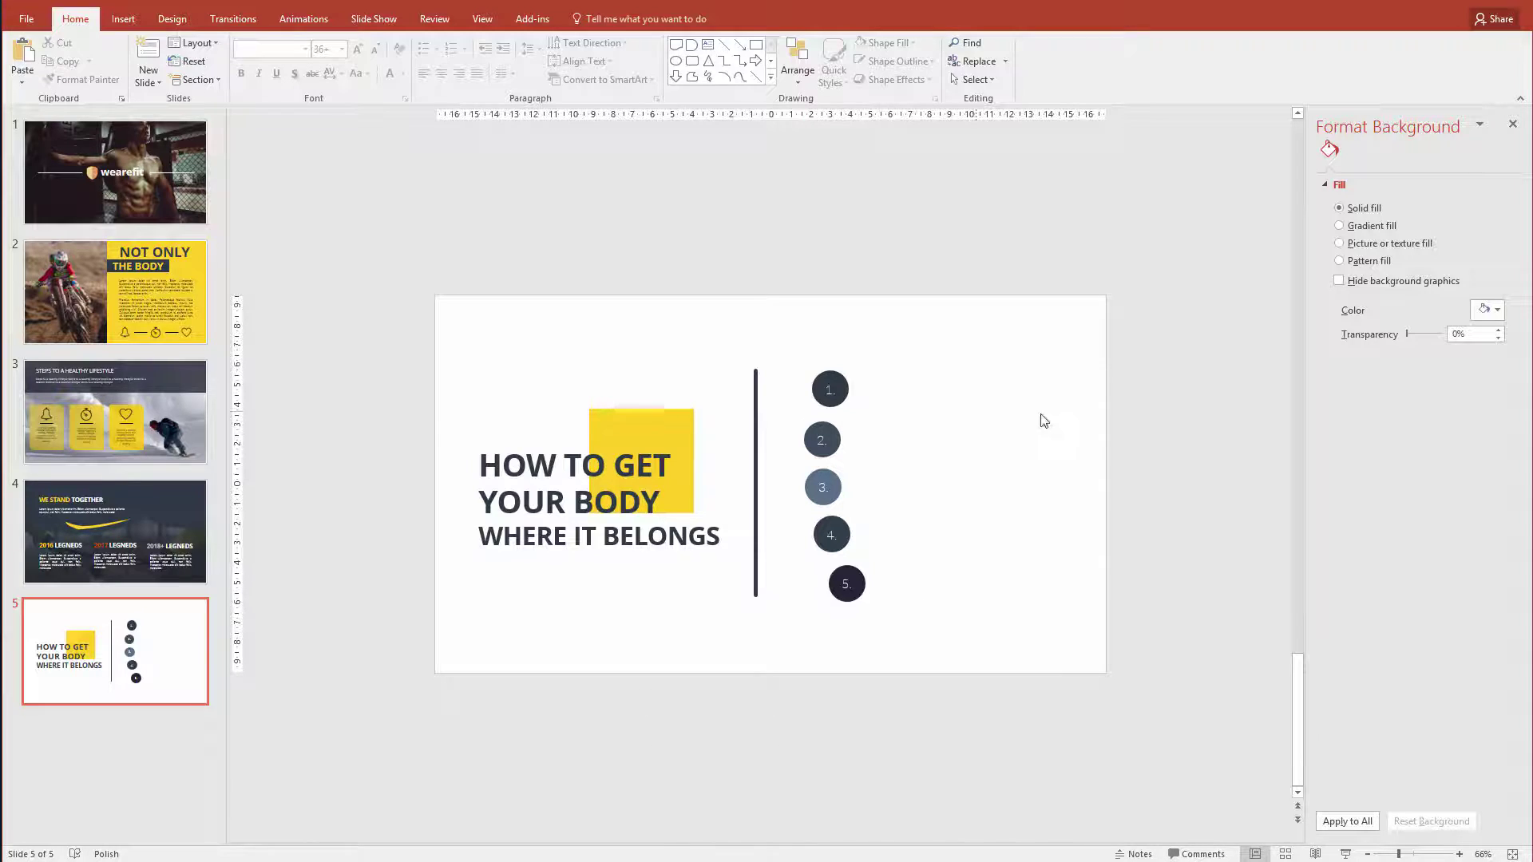
Step: Copy the title and yellow square aside and reshape the square copy into a bar beside circle 1
left_click(636, 436)
left_click(530, 452, "shift")
left_click_drag(533, 461, 1062, 426)
left_click(1014, 355)
left_click(990, 394)
left_click_drag(970, 384, 883, 451)
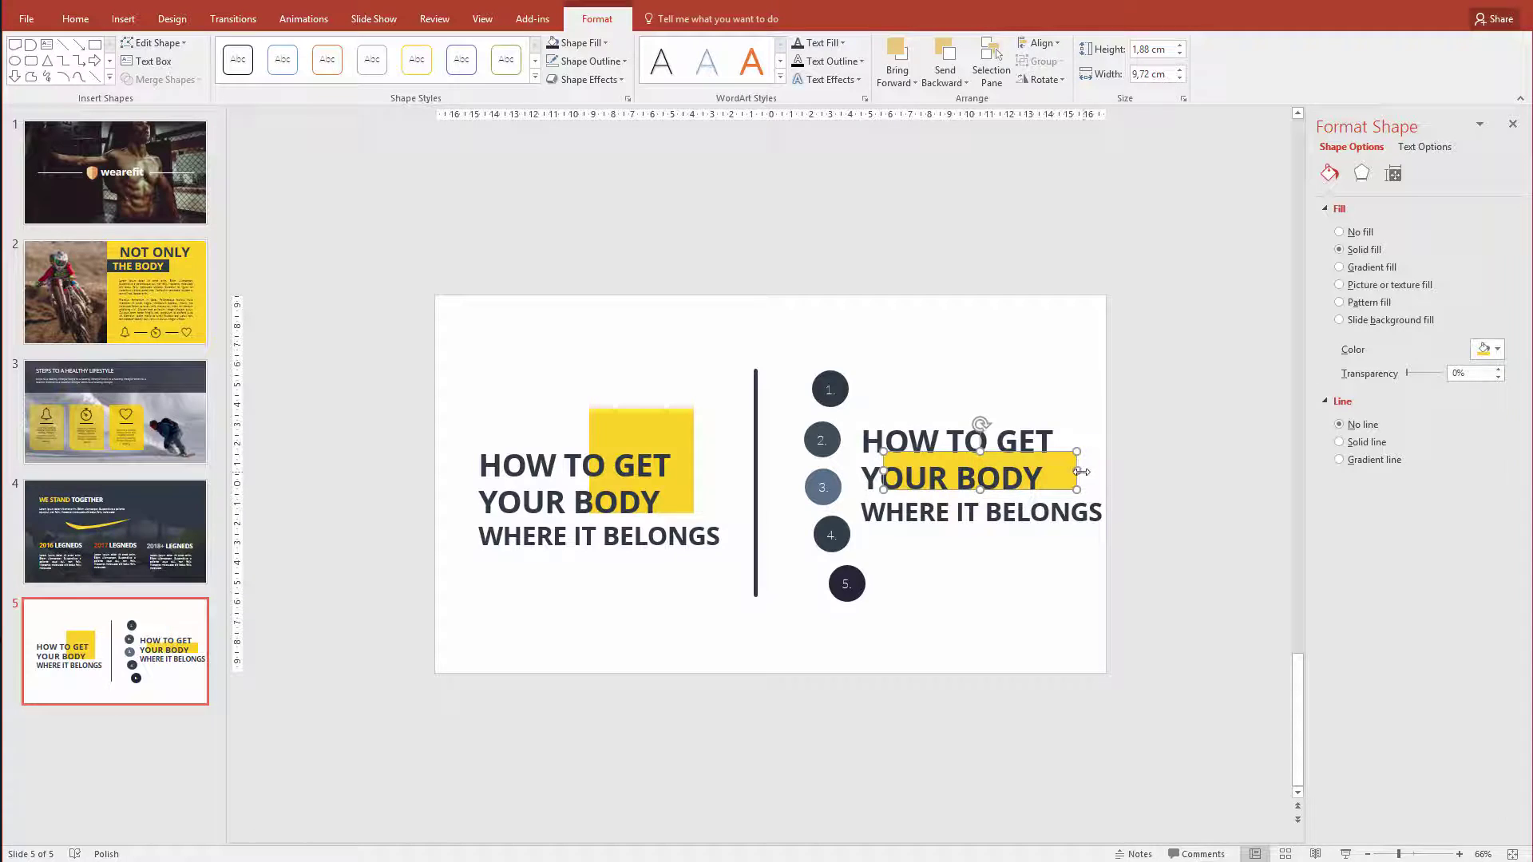
left_click_drag(1070, 469, 1255, 322)
Step: Duplicate the yellow bar beside circles 2, 3, 4 and 5
left_click(1013, 421)
left_click(883, 394)
key("ctrl+d")
left_click_drag(883, 400, 845, 504)
key("ctrl+d")
key("ctrl+v")
left_click_drag(859, 398, 852, 533)
key("ctrl+v")
left_click_drag(831, 417, 847, 596)
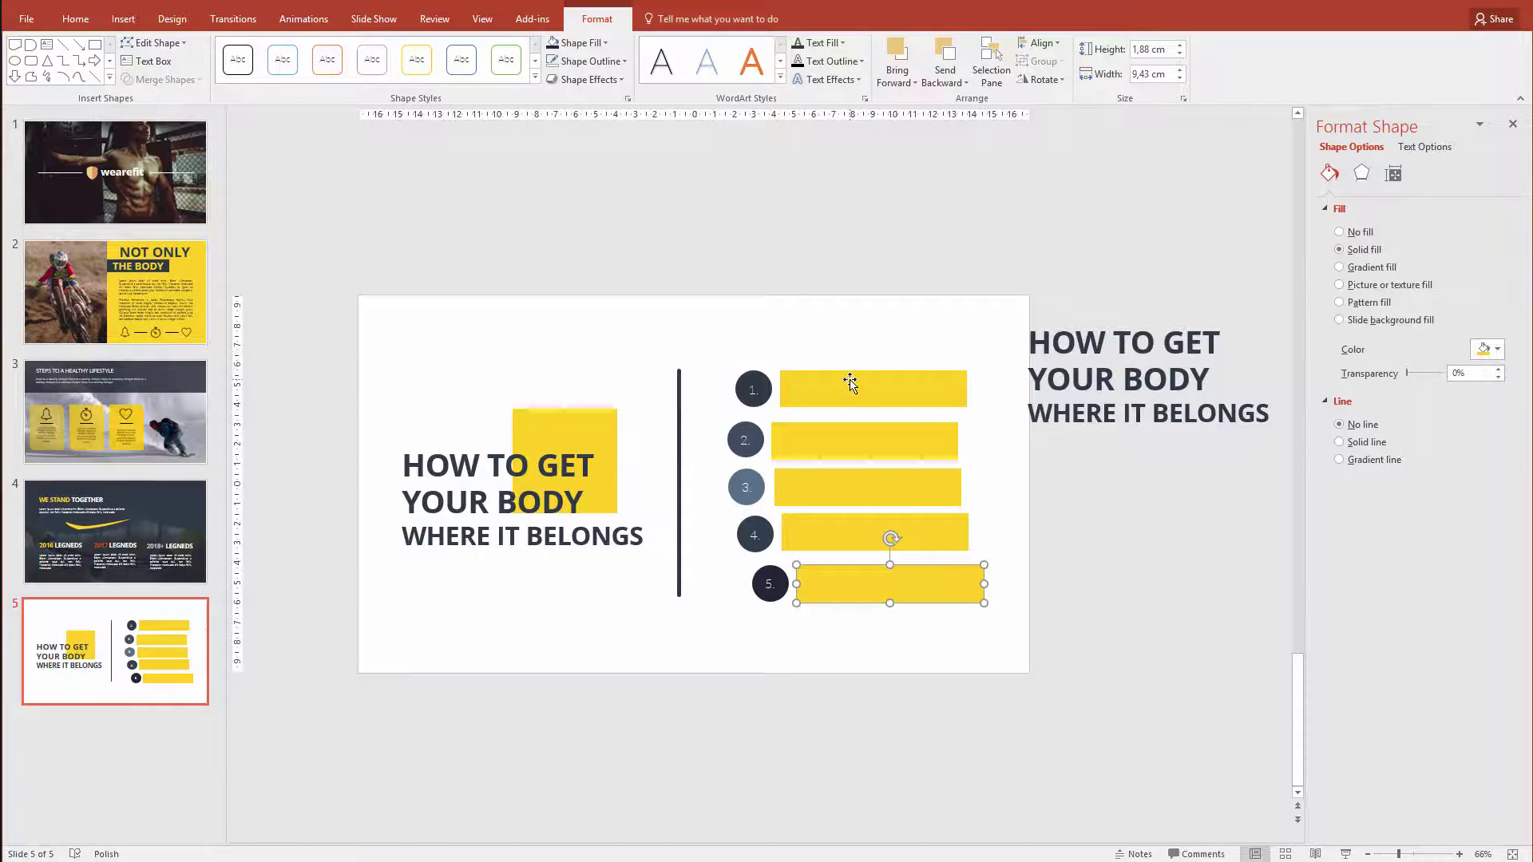
Step: Distribute the five yellow bars evenly from top to bottom
left_click(859, 393)
left_click(863, 439, "shift")
left_click(870, 485, "shift")
left_click(875, 532, "shift")
left_click(878, 569, "shift")
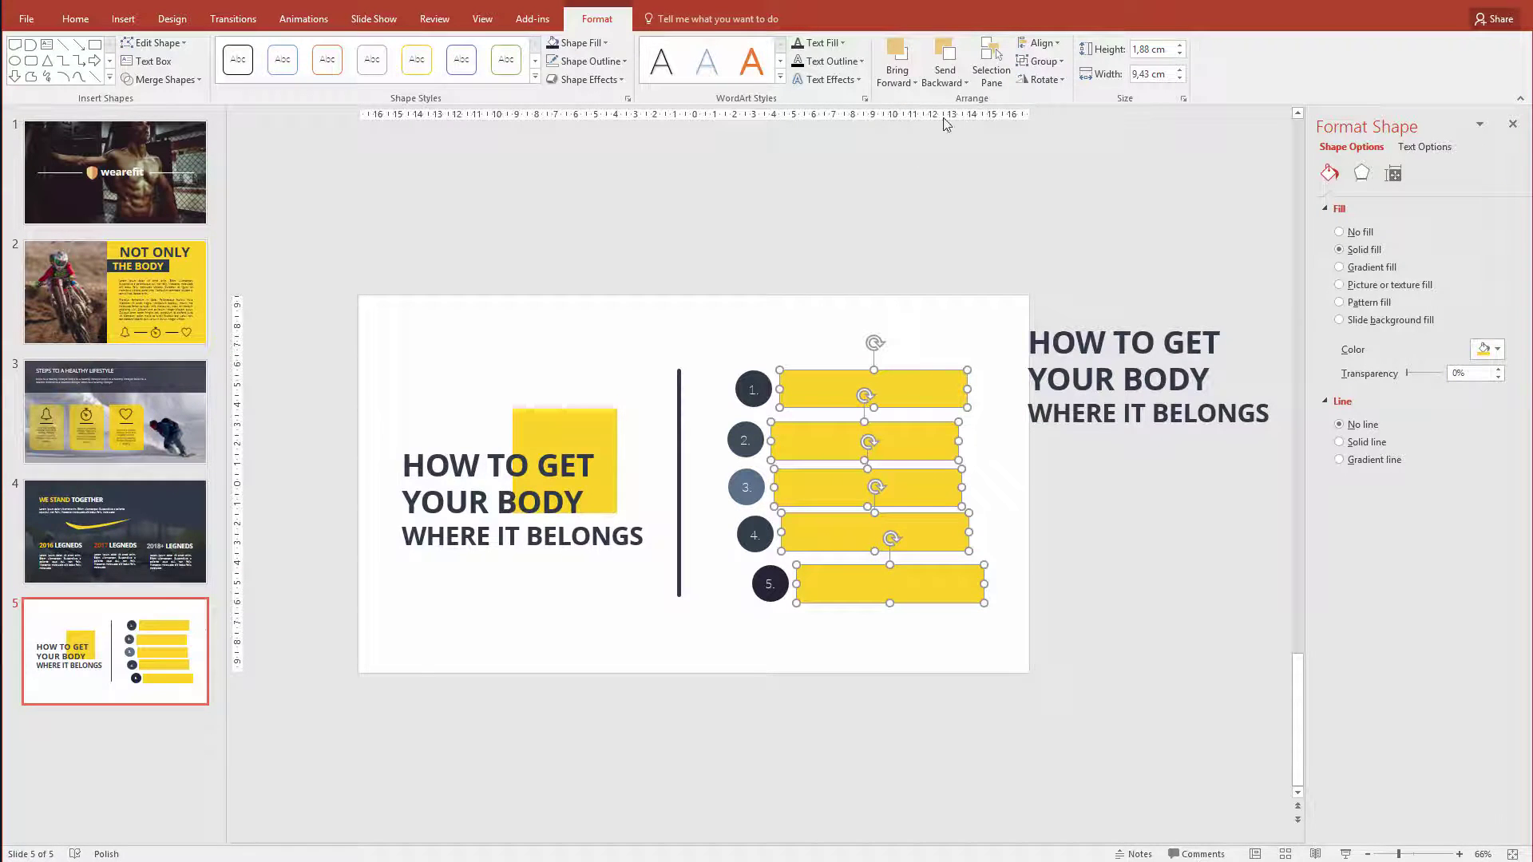
left_click(1040, 44)
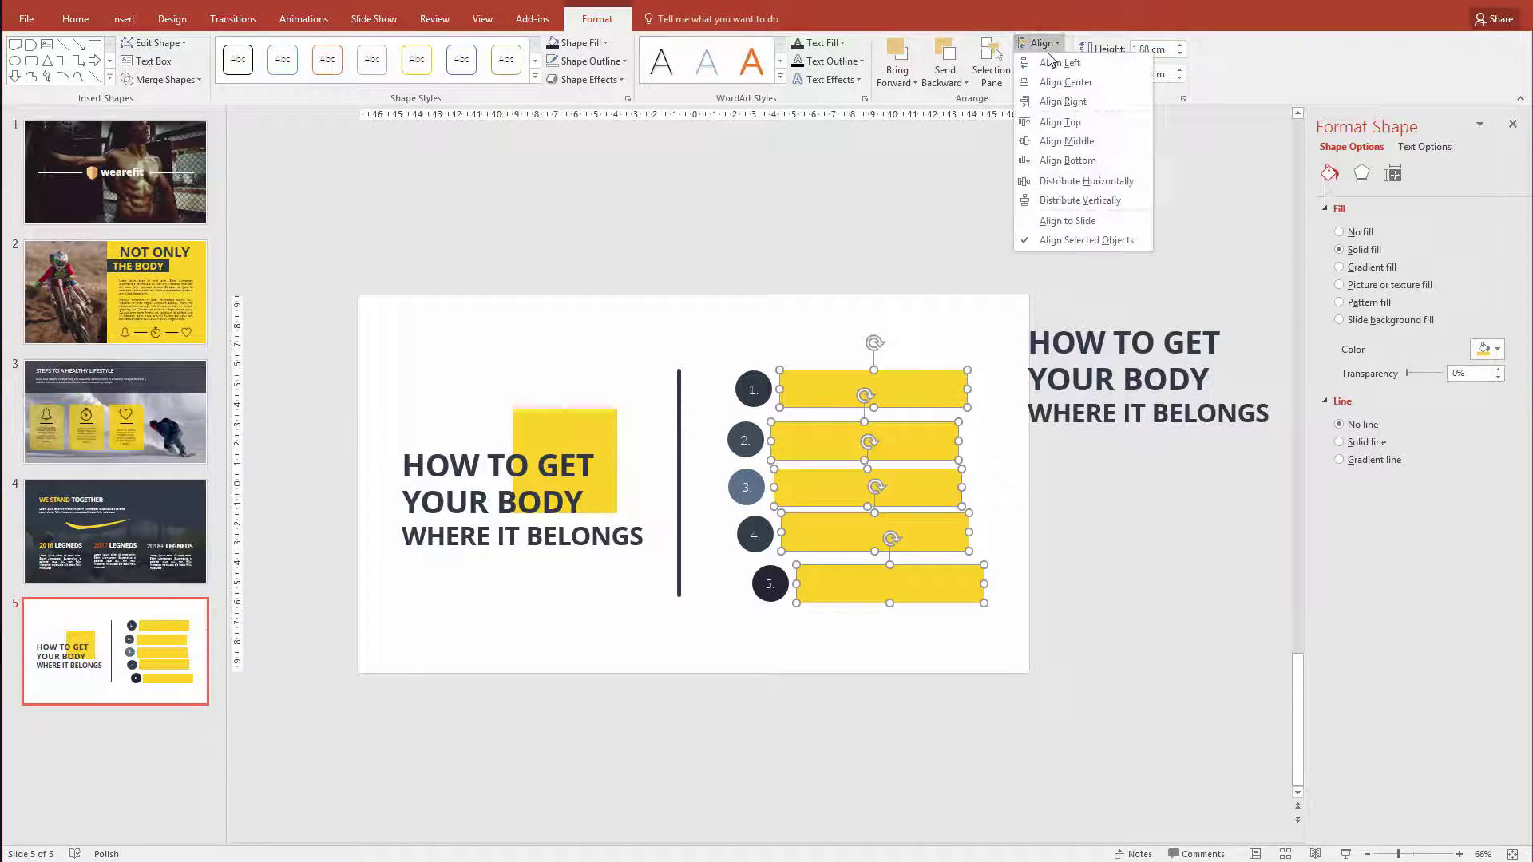
left_click(1092, 211)
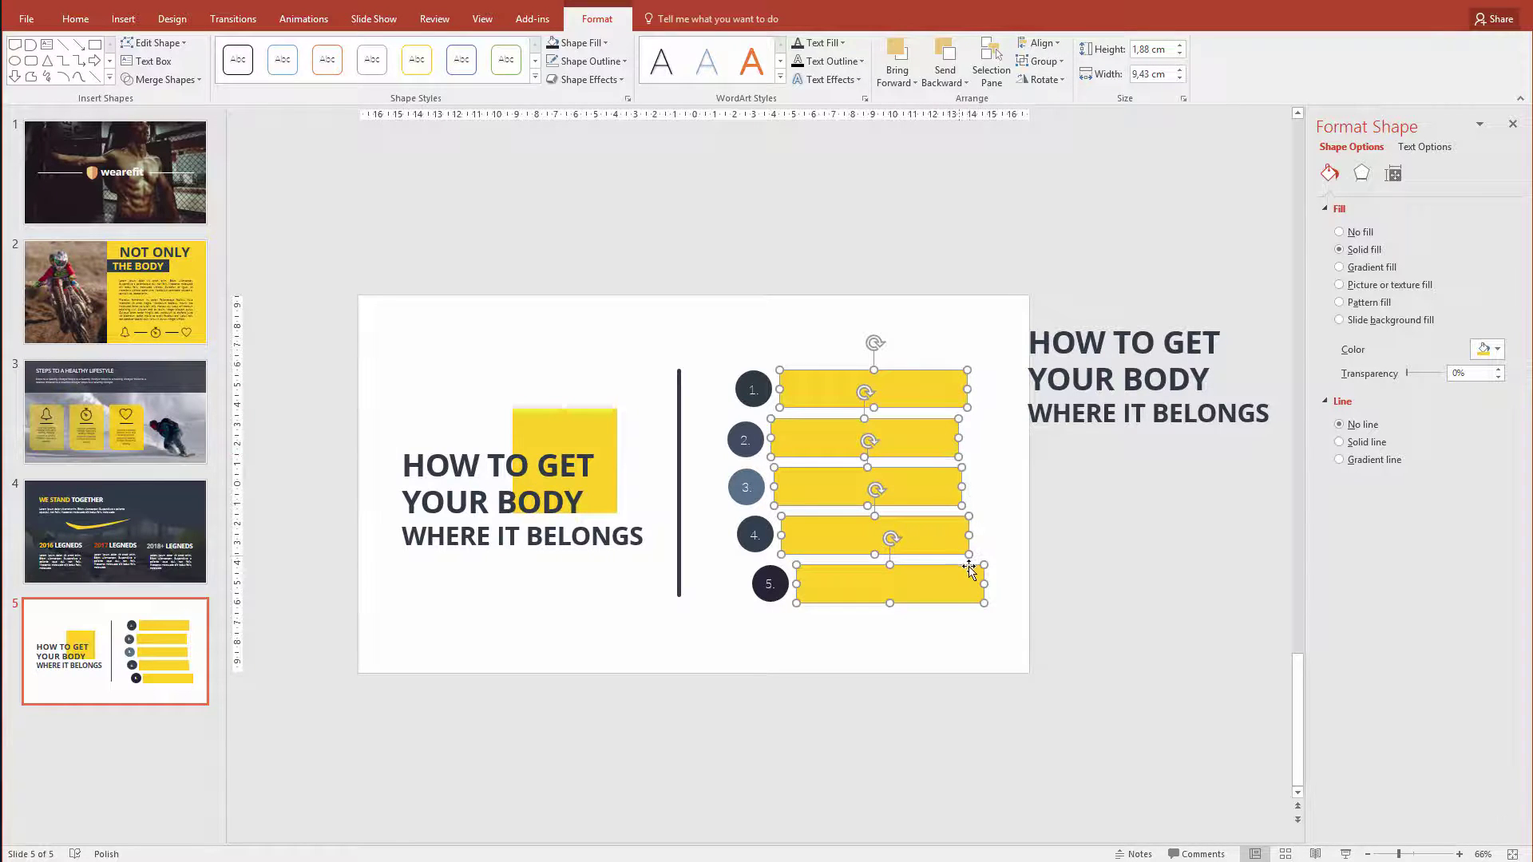
left_click(1052, 565)
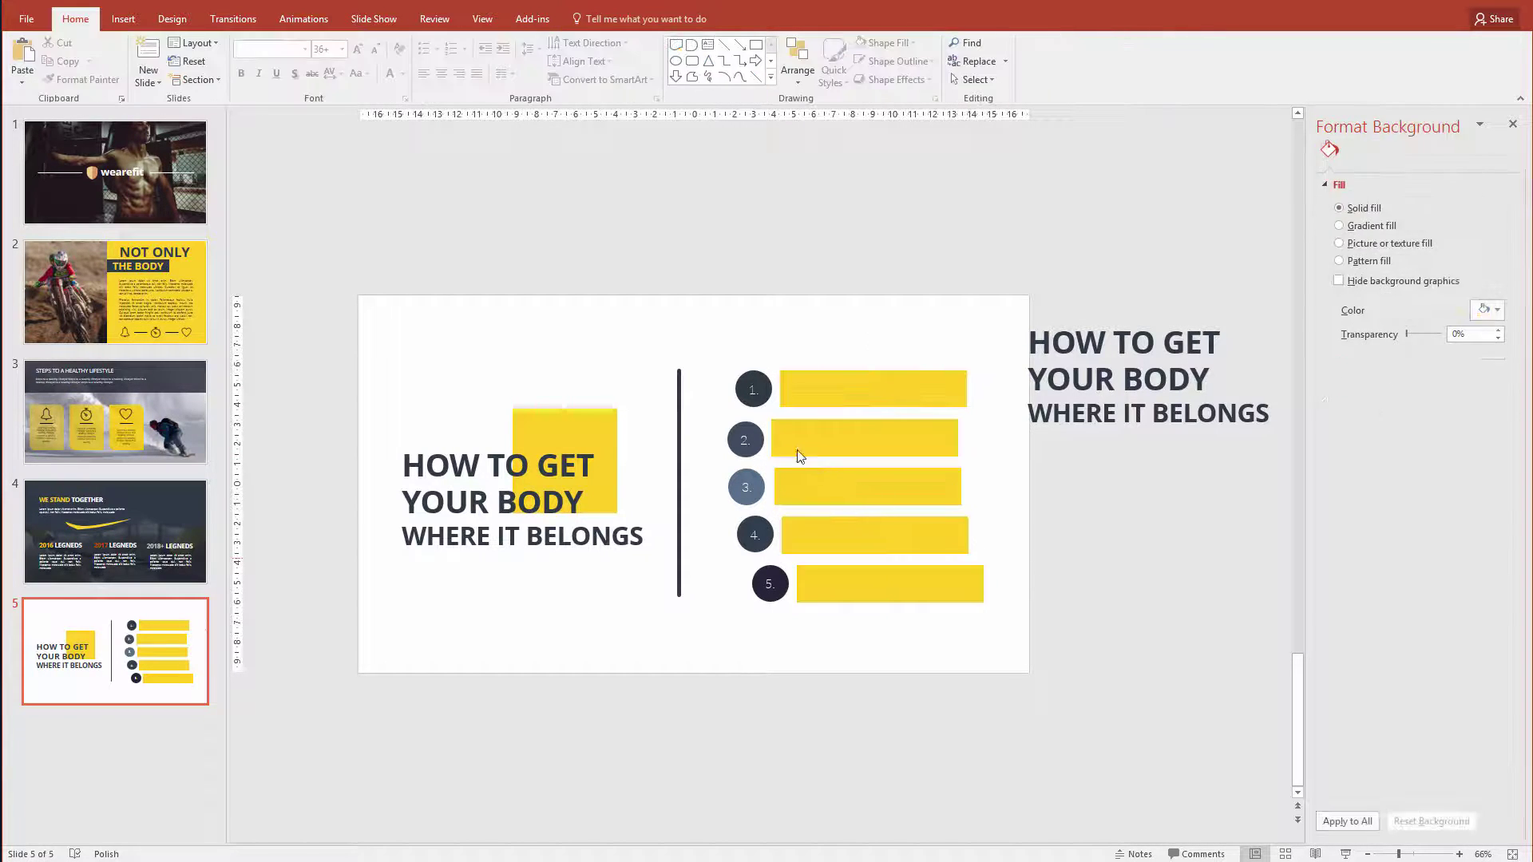
Step: Select the five numbered circles and distribute them vertically beside the bars
left_click(753, 388)
left_click(745, 440, "shift")
left_click(746, 489, "shift")
left_click(754, 535, "shift")
left_click(767, 595, "shift")
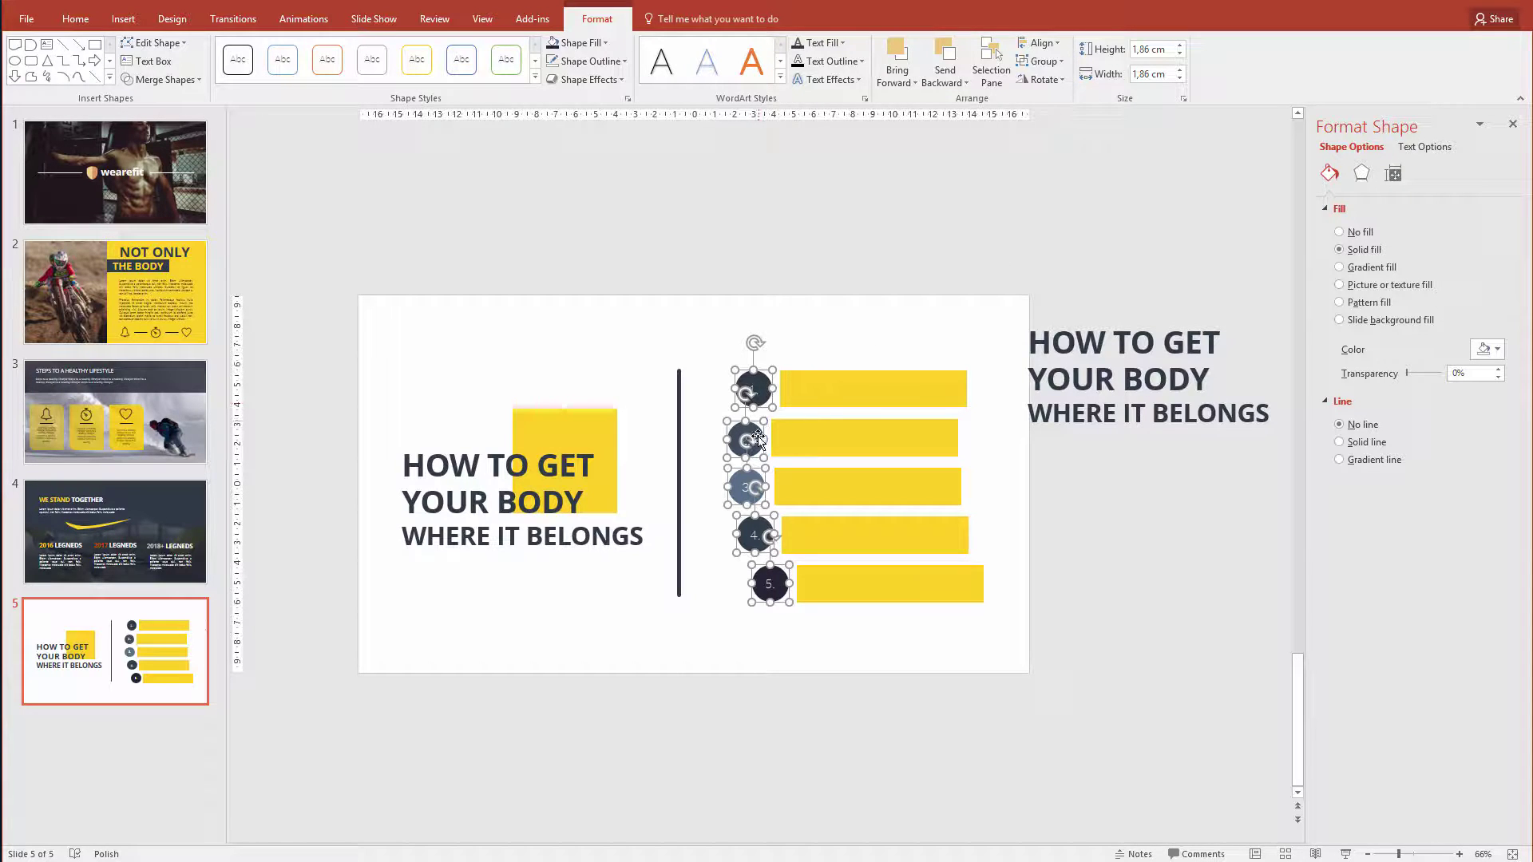
left_click(1039, 42)
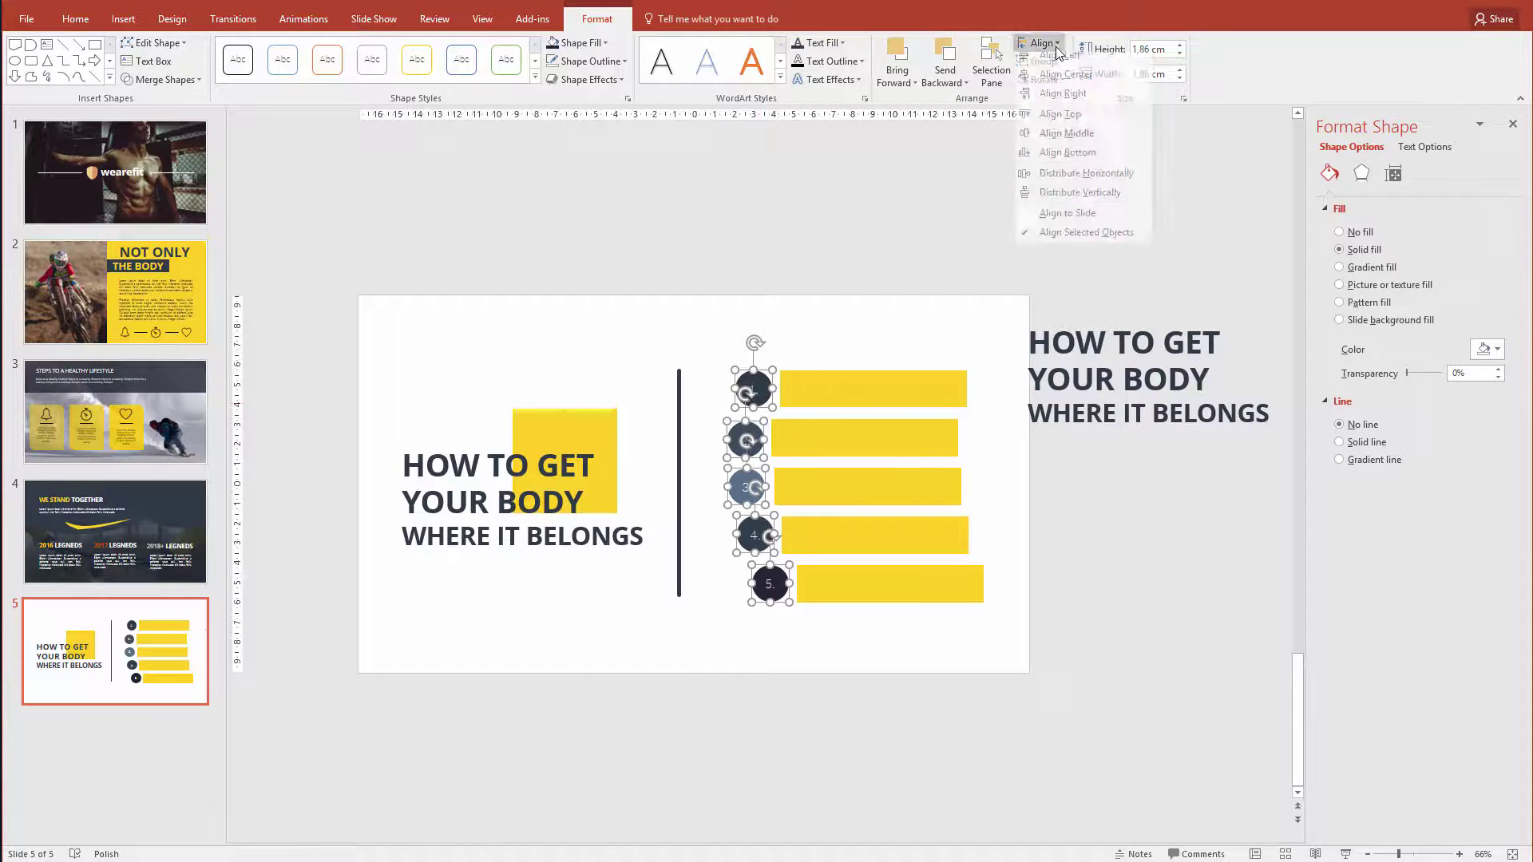
left_click(1096, 200)
left_click(851, 298)
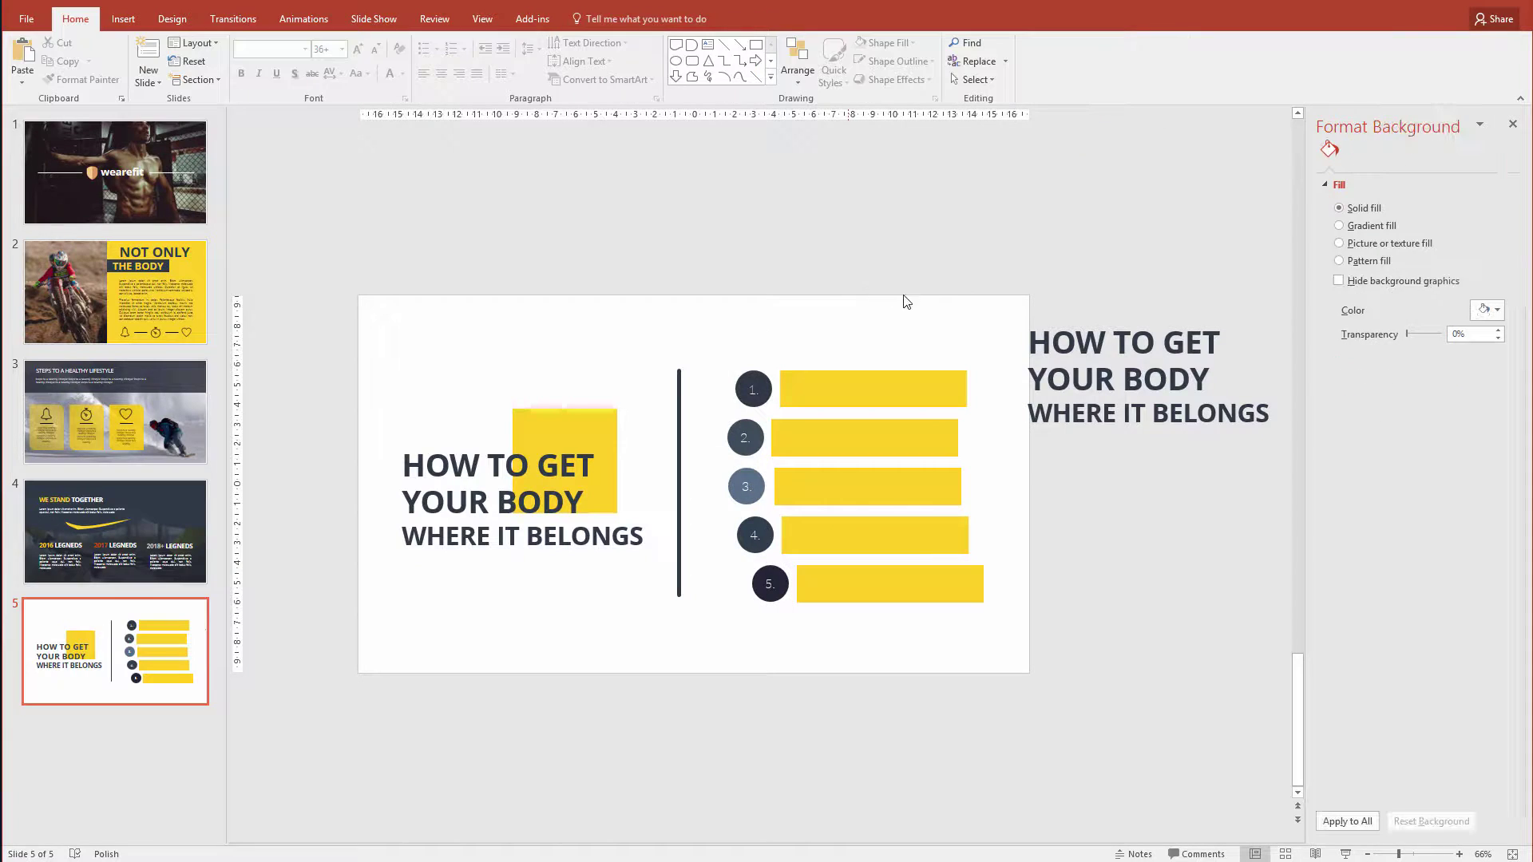
left_click(753, 390)
Step: Move the spare title text onto the slide, retype it as FITNESS and shrink it to 36 pt
left_click(1126, 328)
left_click_drag(1126, 326, 1106, 346)
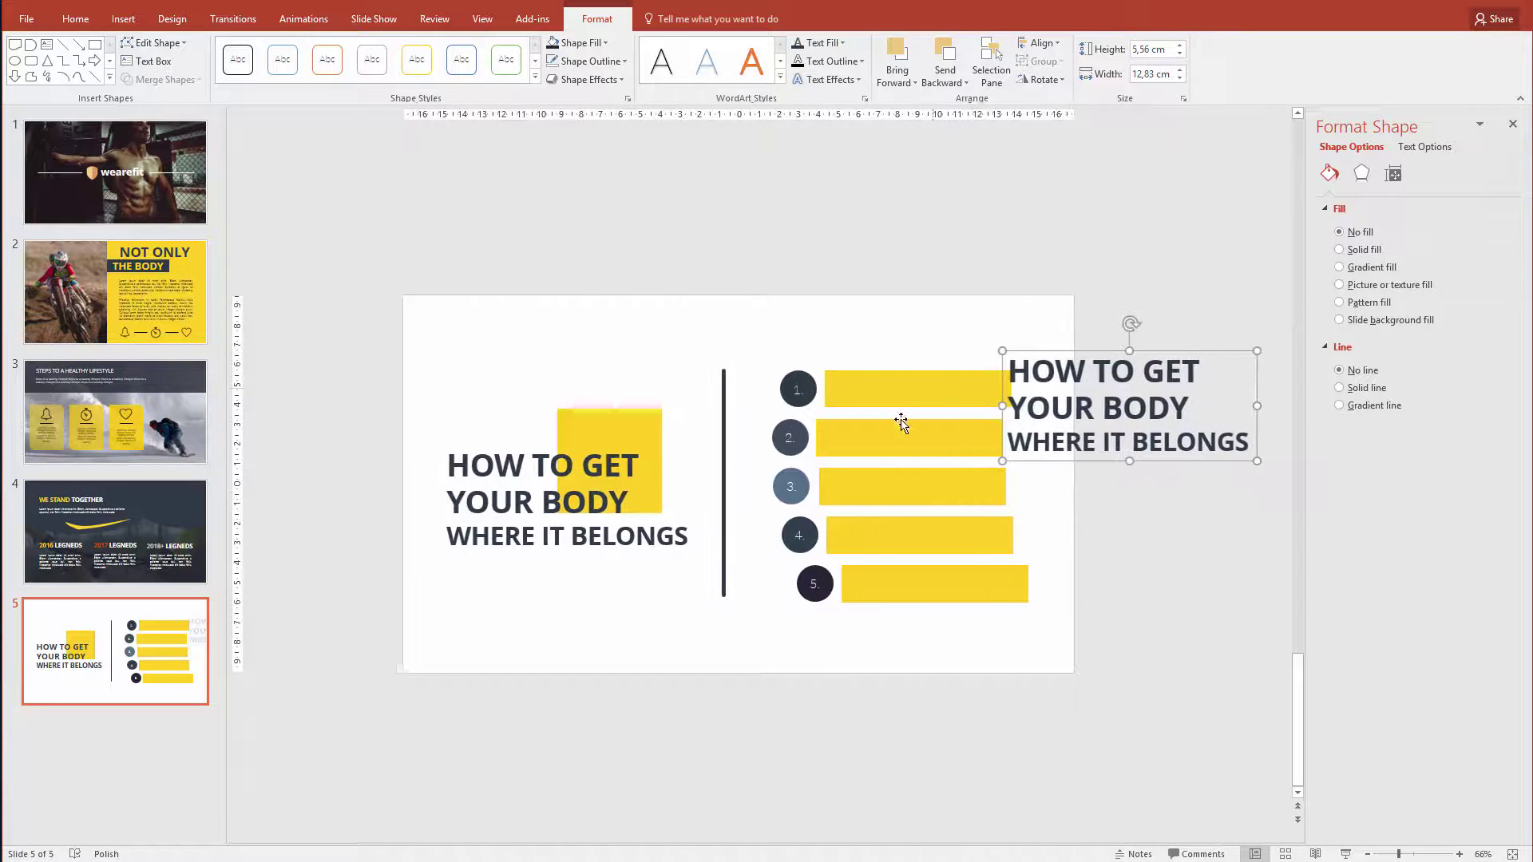
key("ctrl+a")
type("FITNESS")
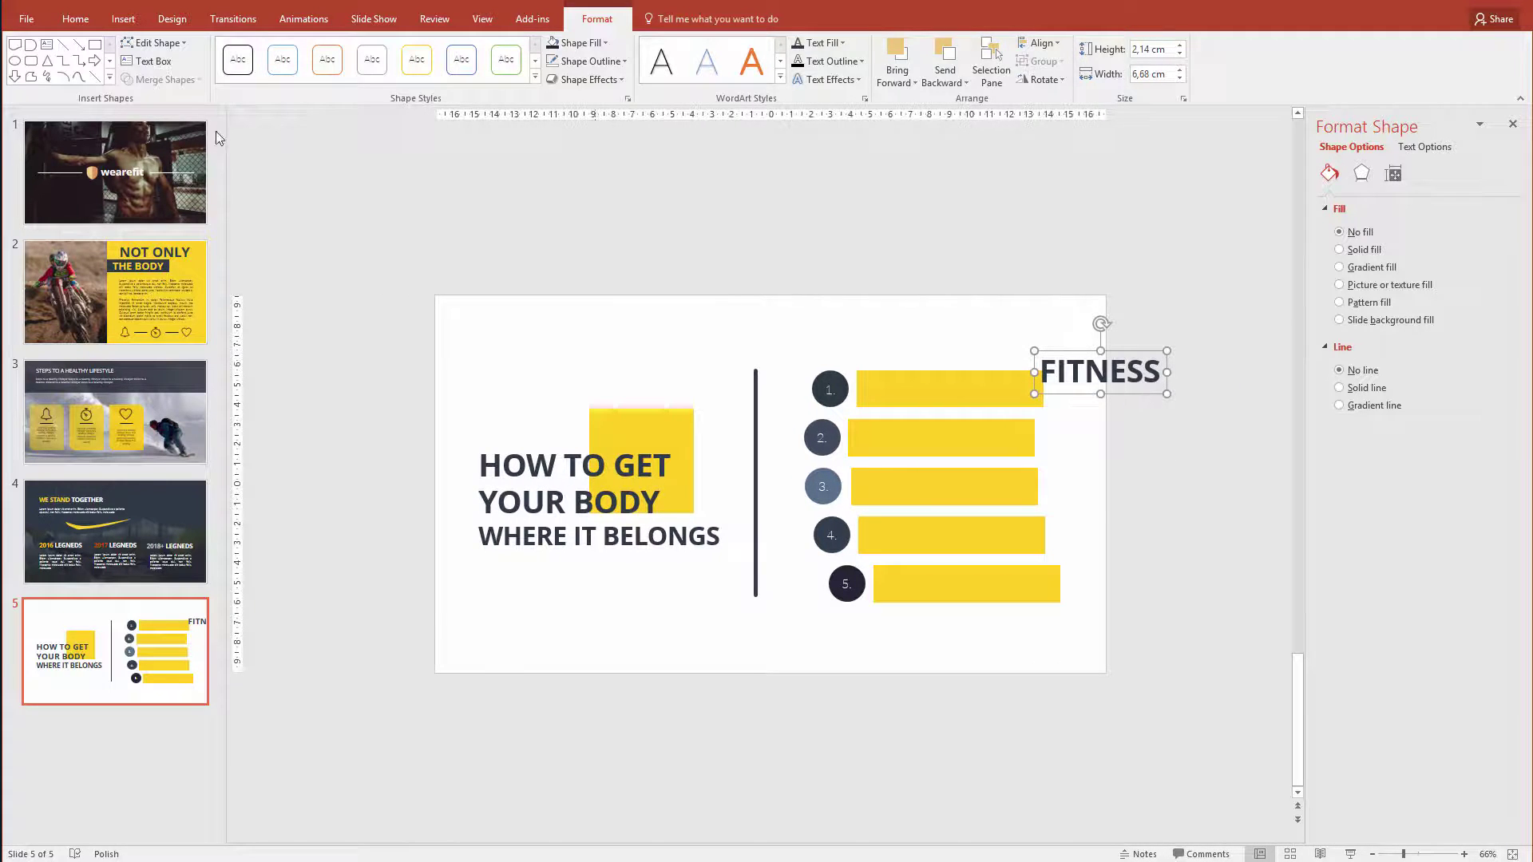
left_click(74, 19)
left_click(375, 49)
left_click(375, 49)
Step: Centre the FITNESS label on the first bar and paste a duplicate onto the second bar
left_click_drag(1133, 388, 990, 407)
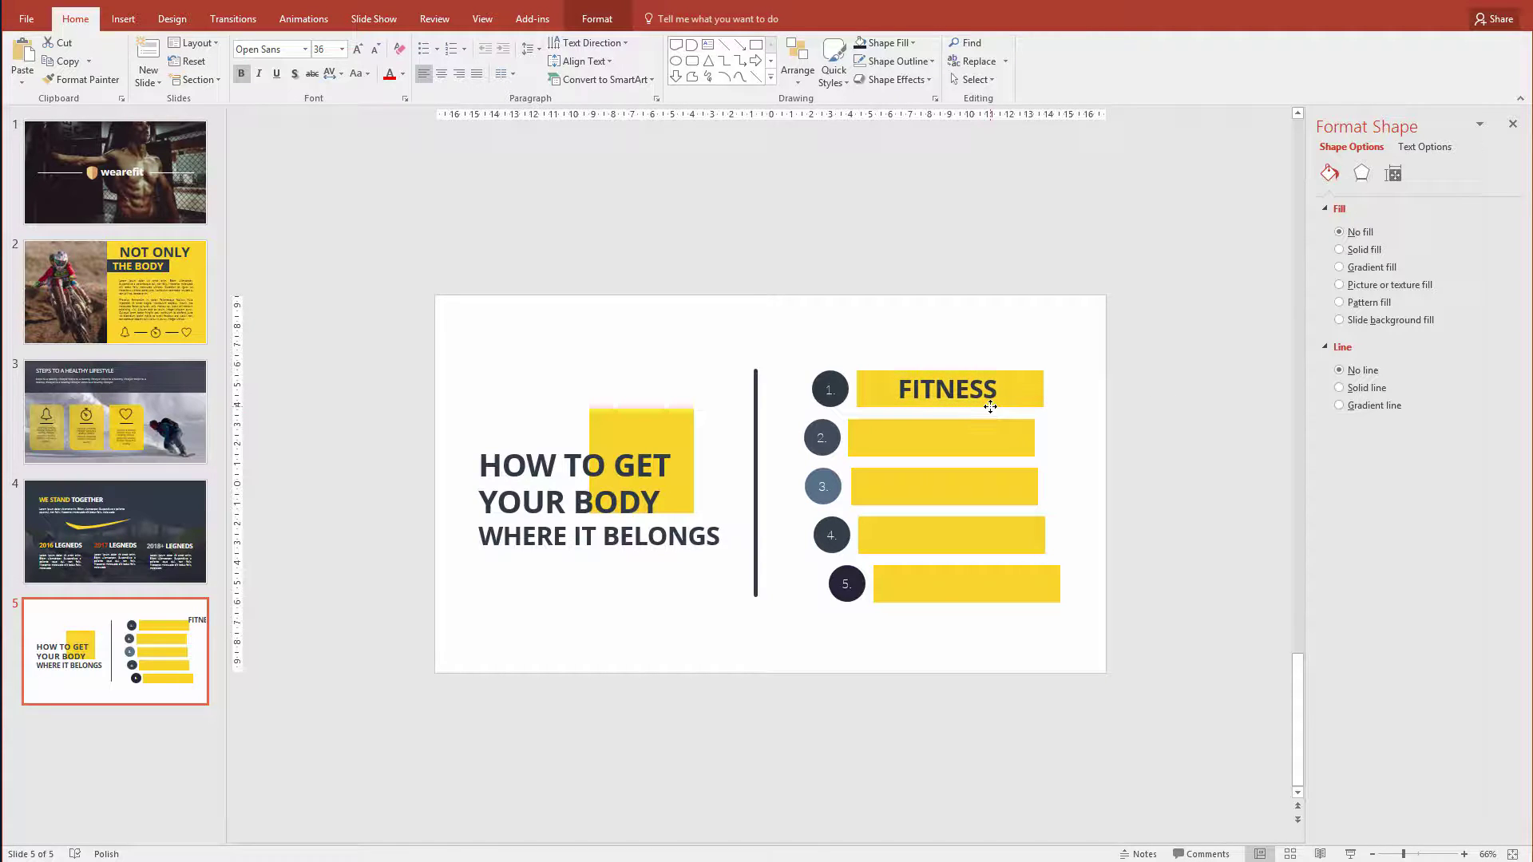
key("ctrl+c")
key("ctrl+v")
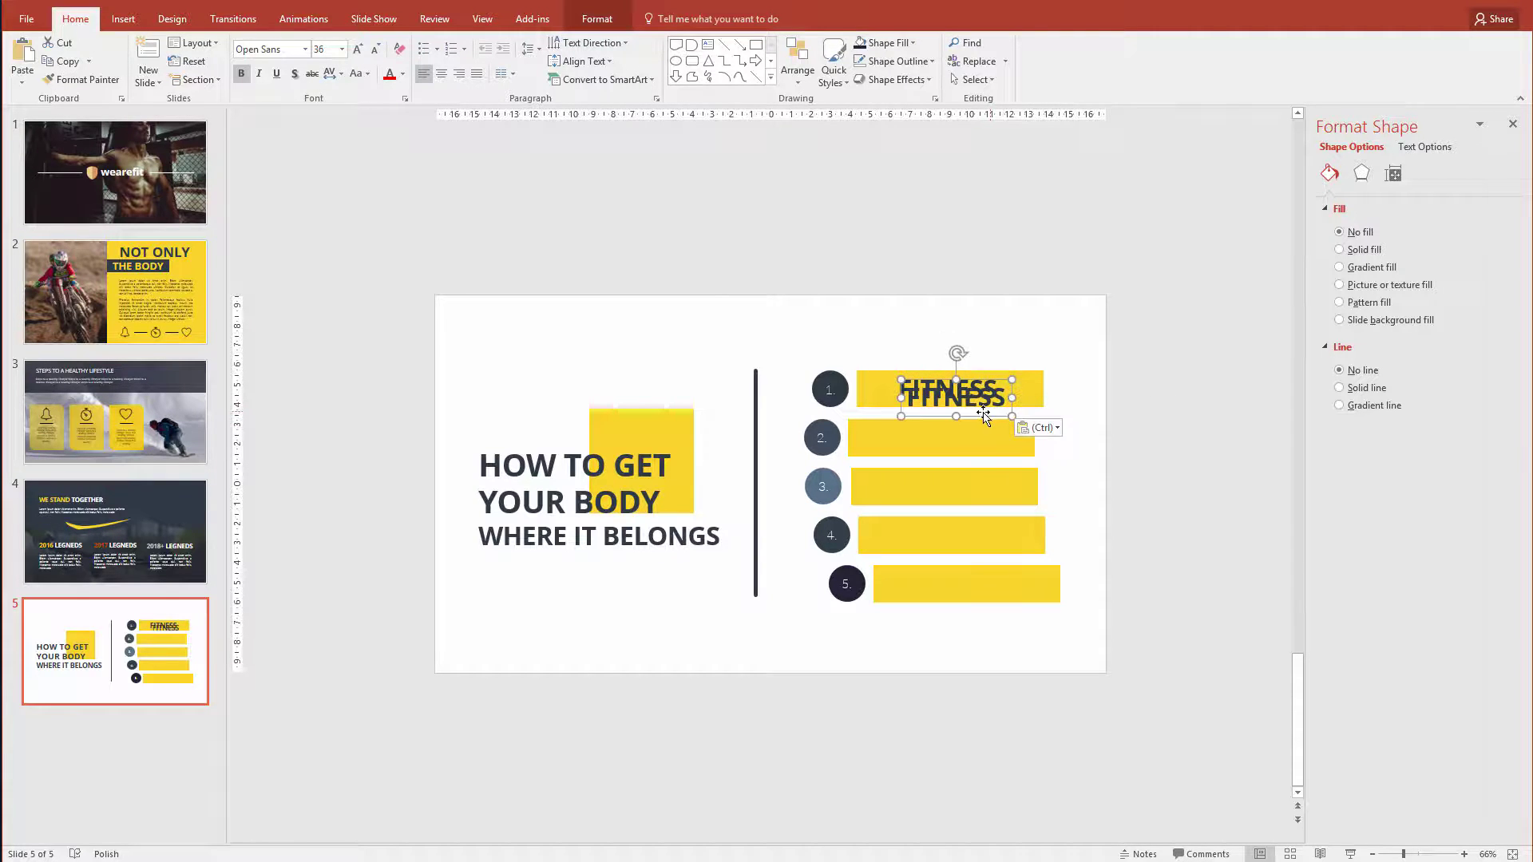
left_click_drag(988, 415, 974, 454)
left_click(404, 74)
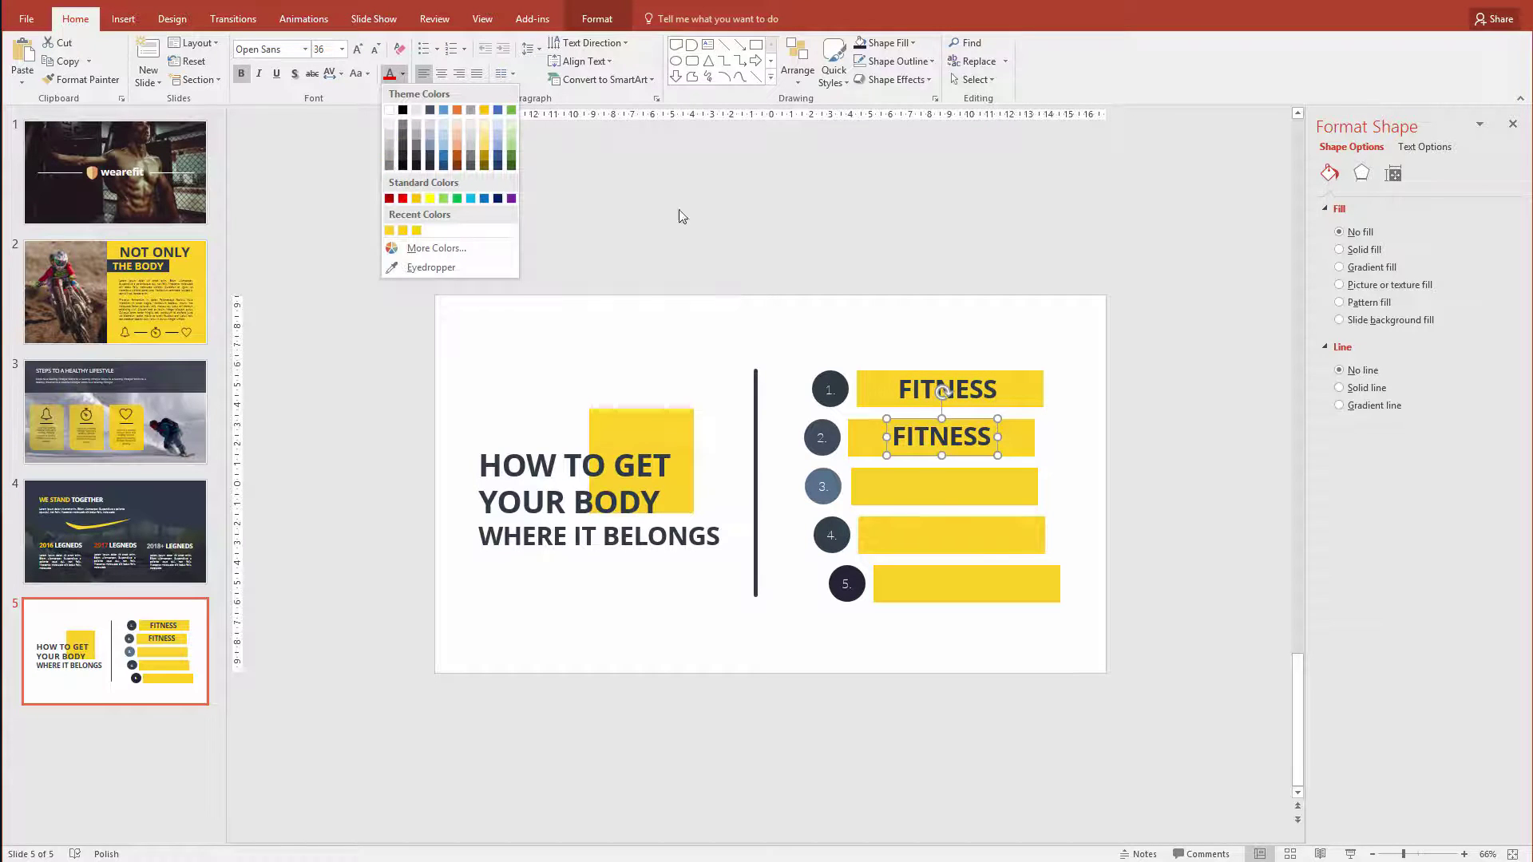
key("Escape")
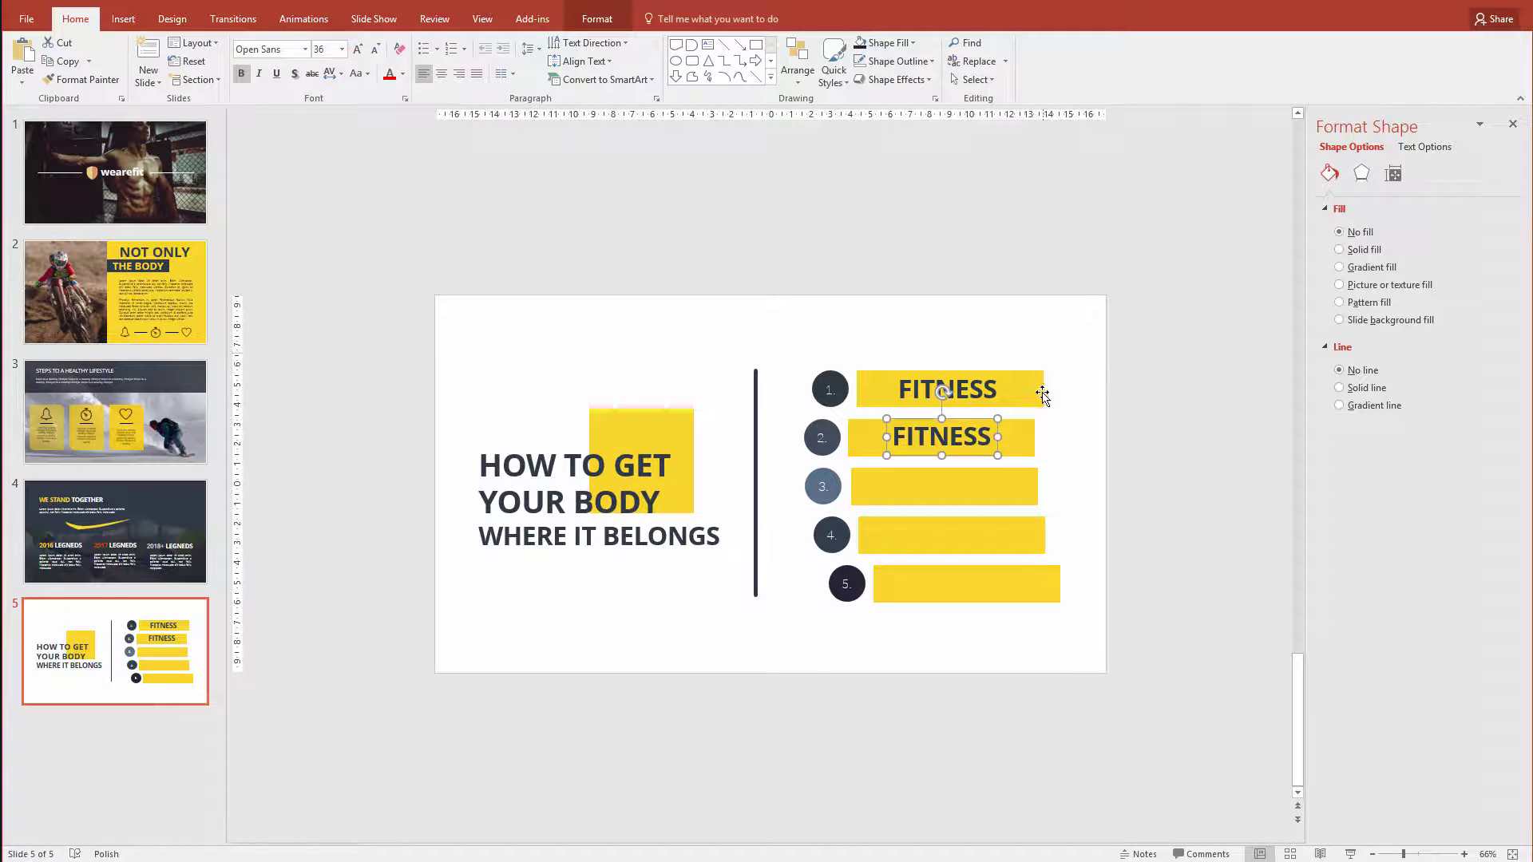
left_click(1024, 437)
left_click(597, 18)
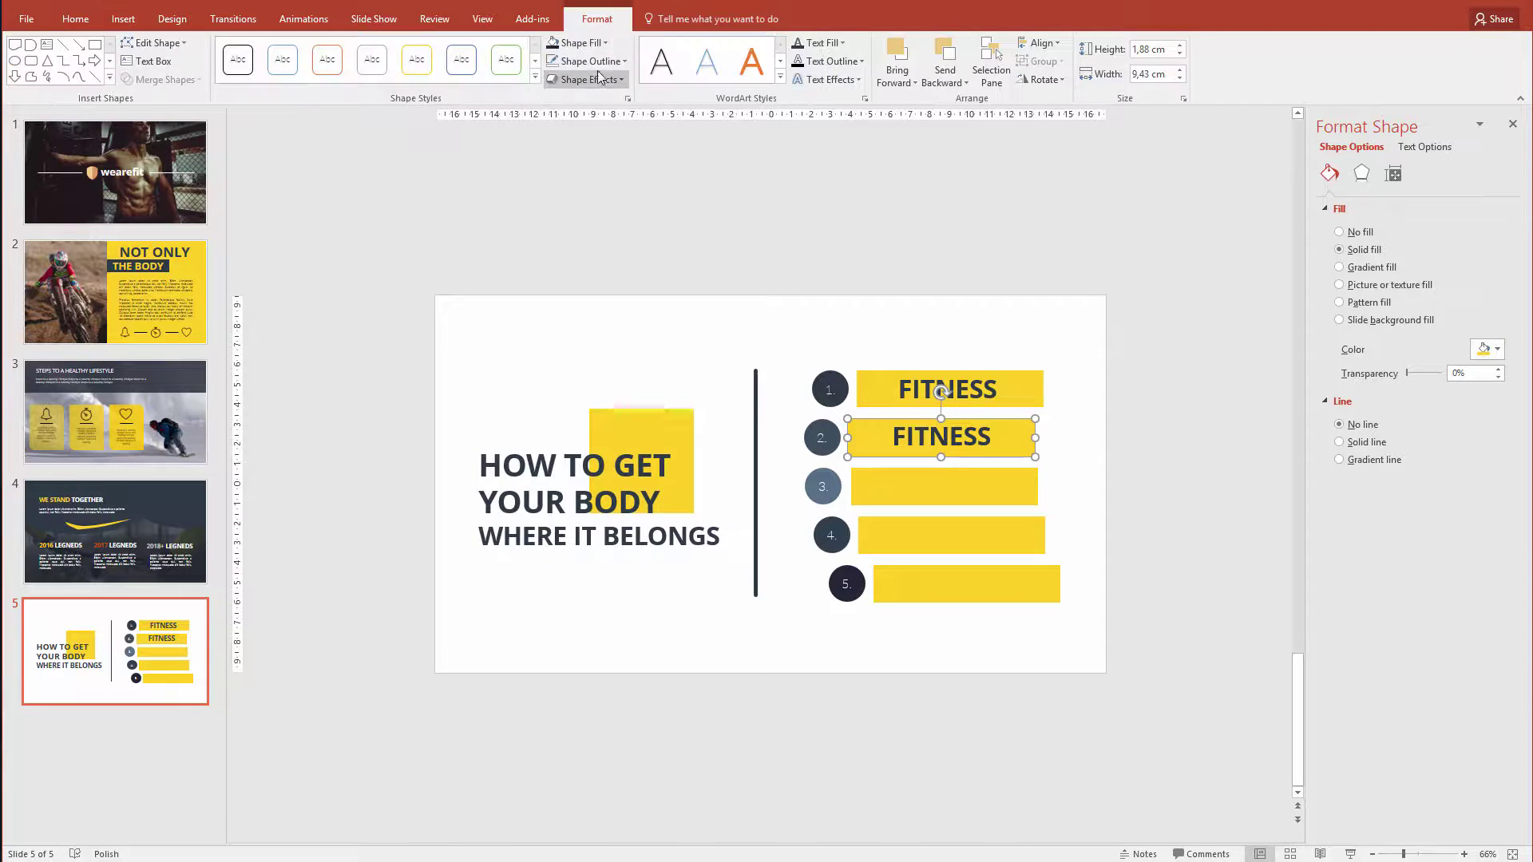
Step: Give bar 2 a lighter yellow and bar 3 an orange custom fill colour
left_click(577, 43)
left_click(637, 235)
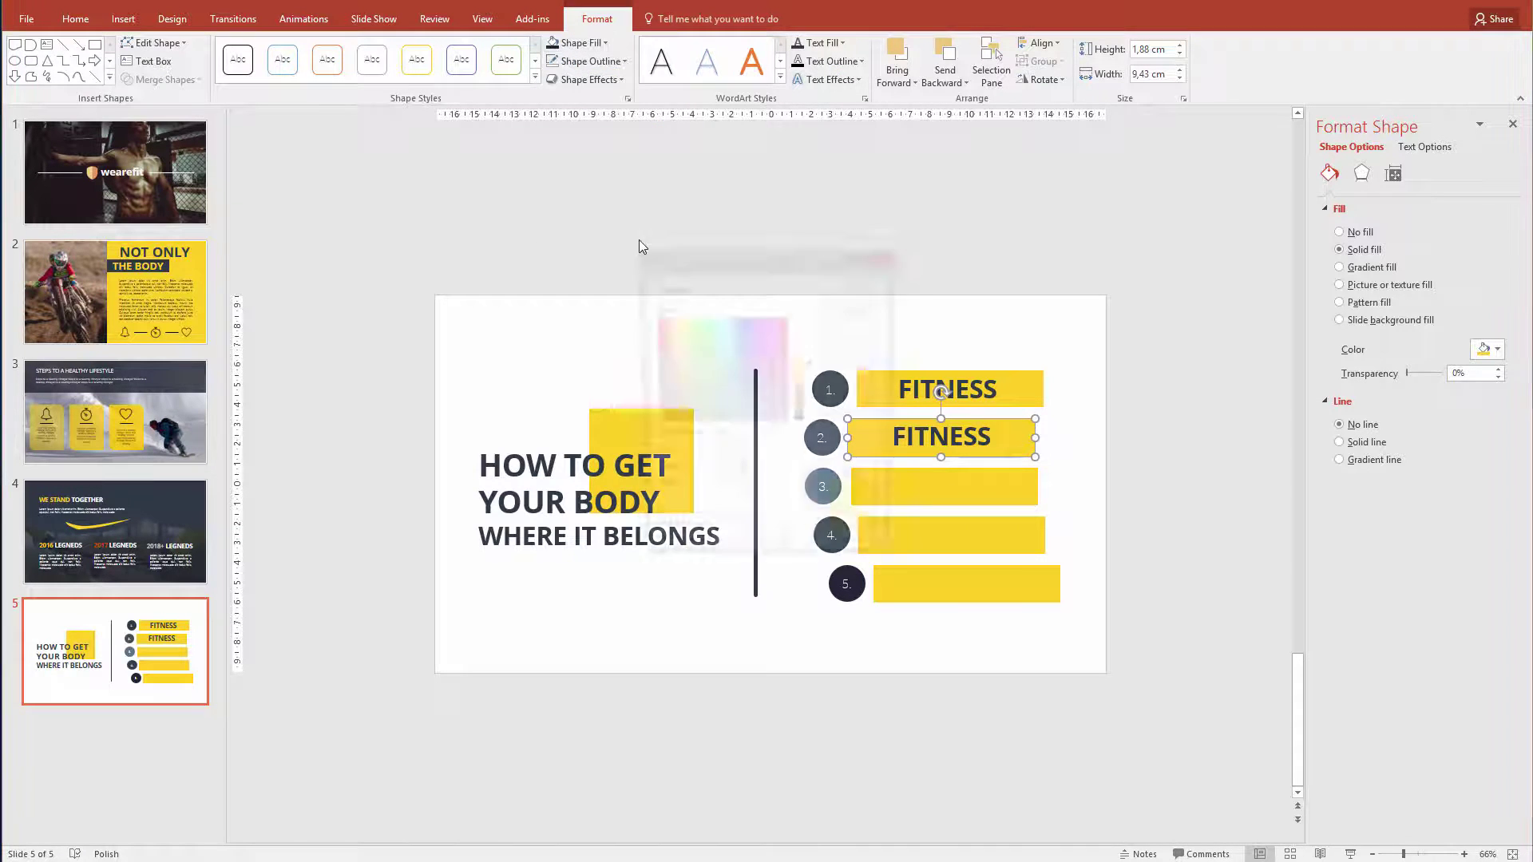
left_click(862, 285)
left_click(1018, 483)
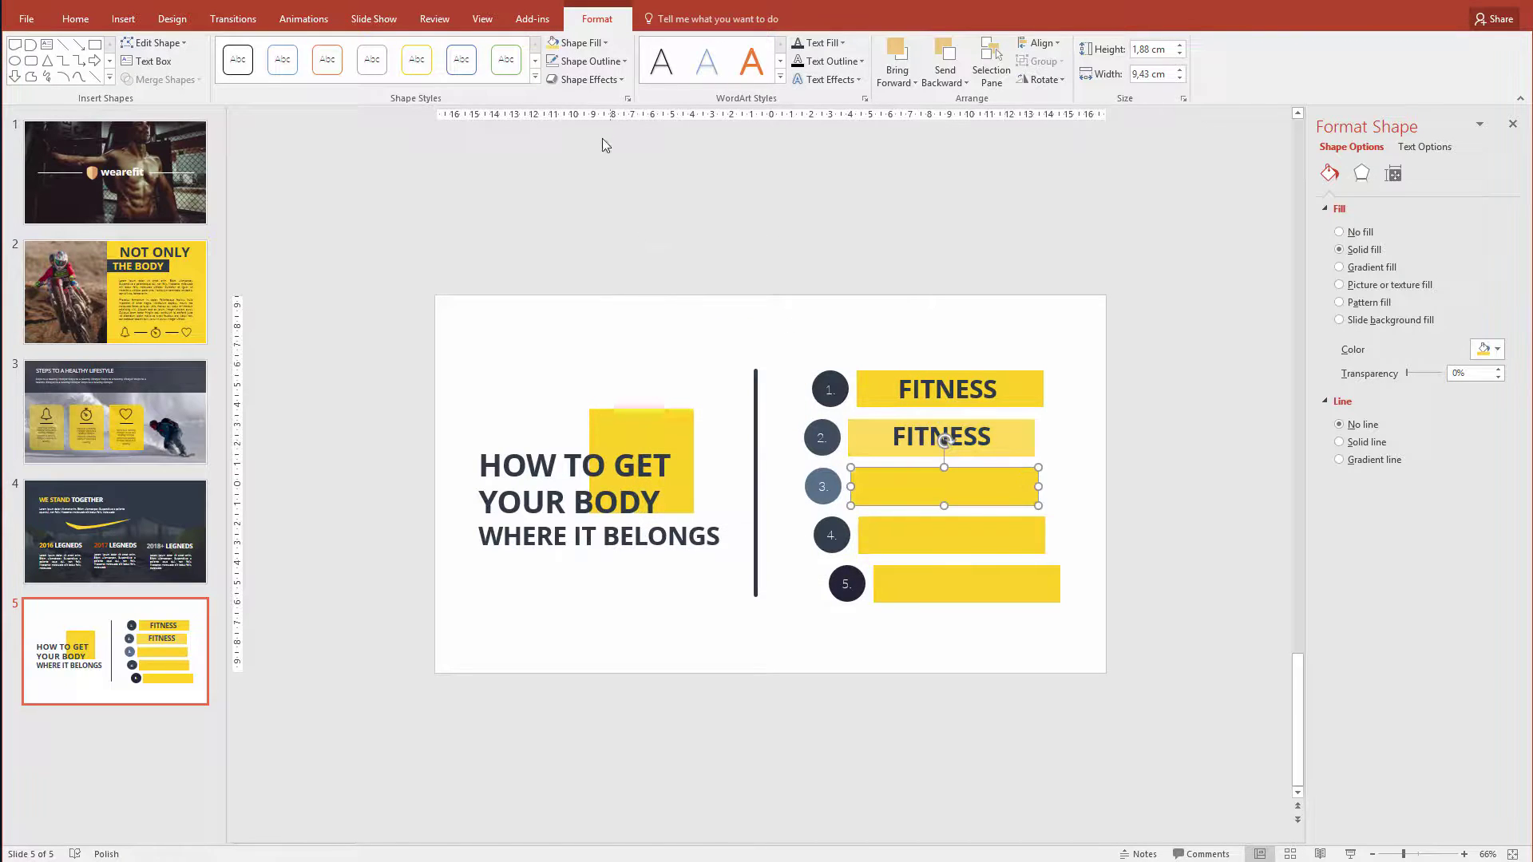
left_click(600, 42)
left_click(635, 236)
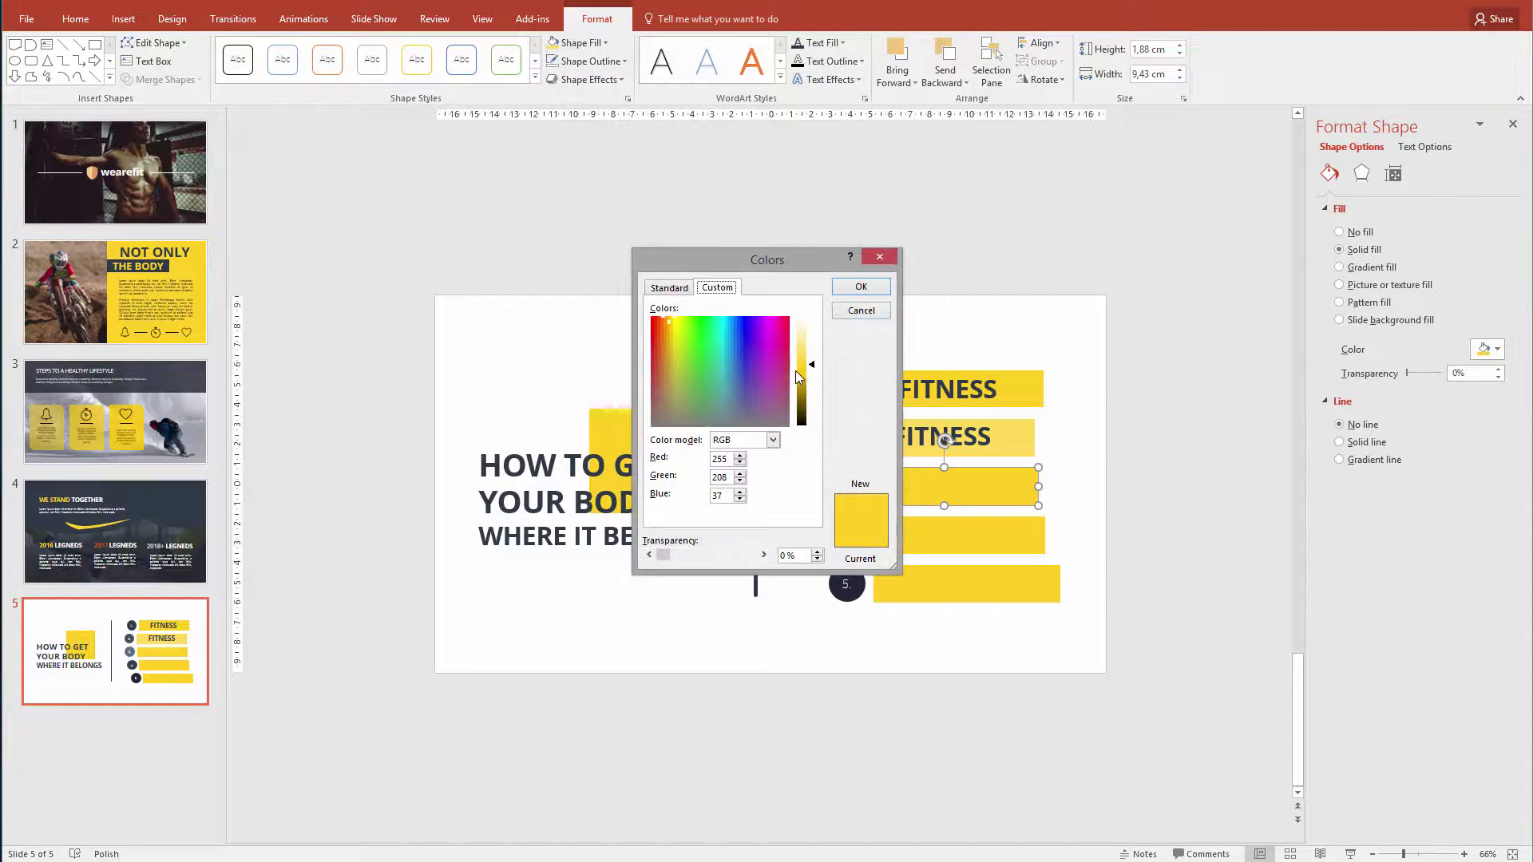
left_click(666, 322)
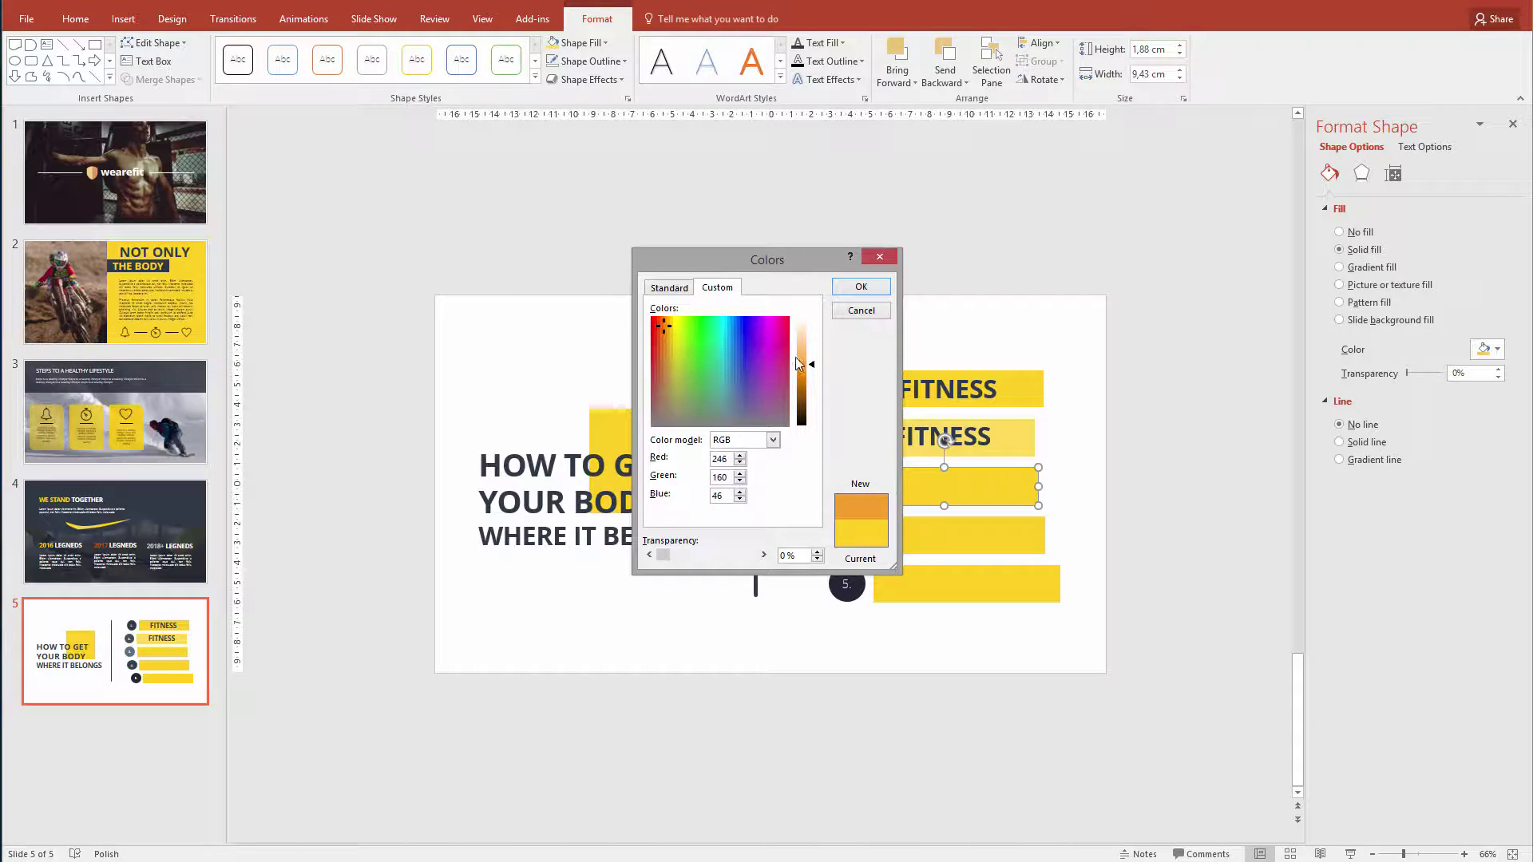
left_click(854, 287)
Step: Give bar 4 a dark orange and bar 5 a deep red-orange custom fill colour
left_click(1037, 525)
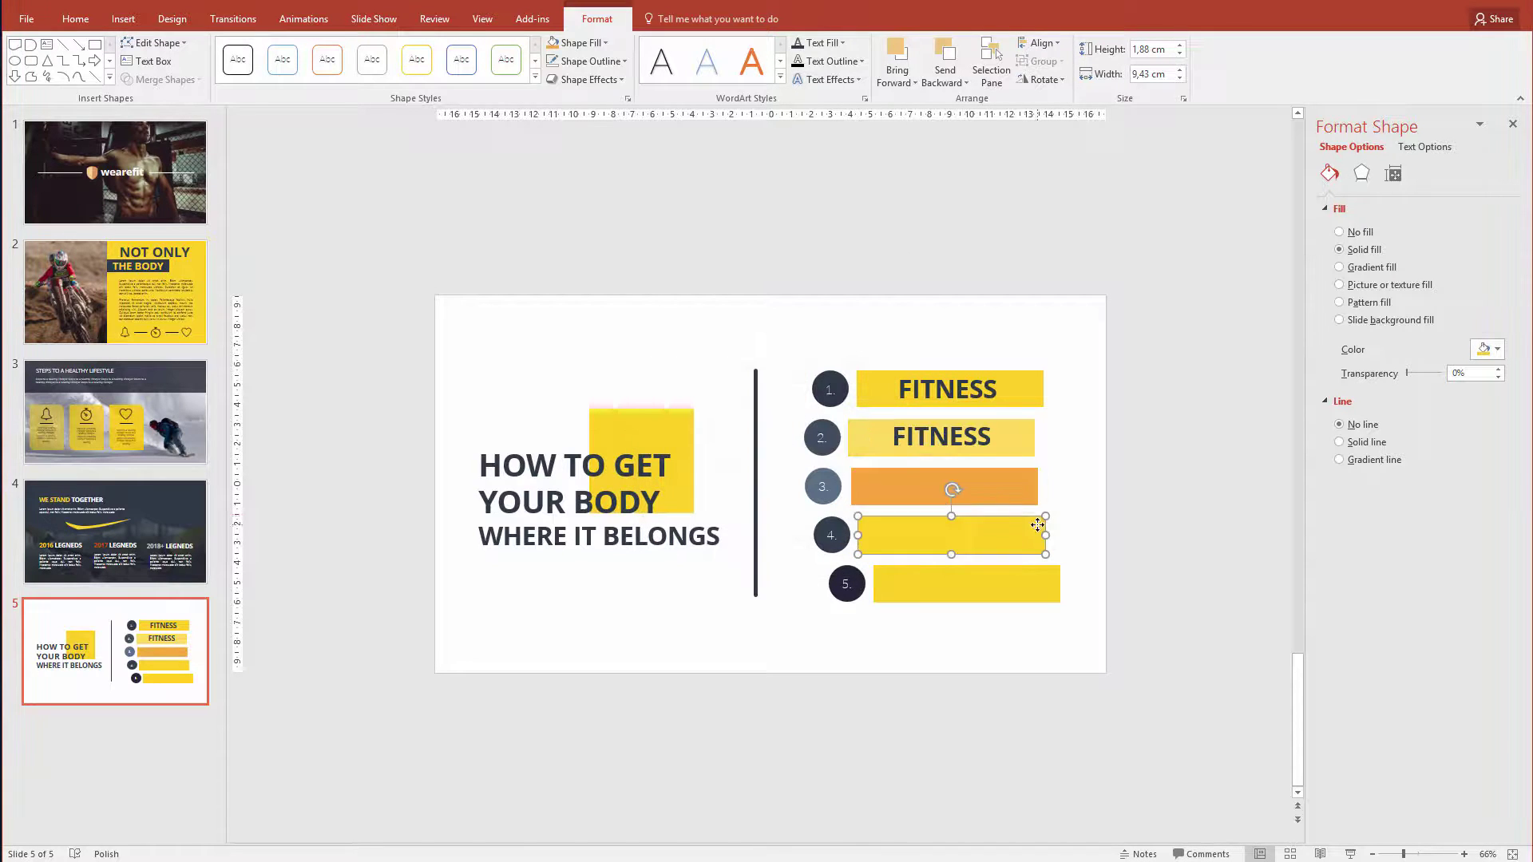
left_click(600, 42)
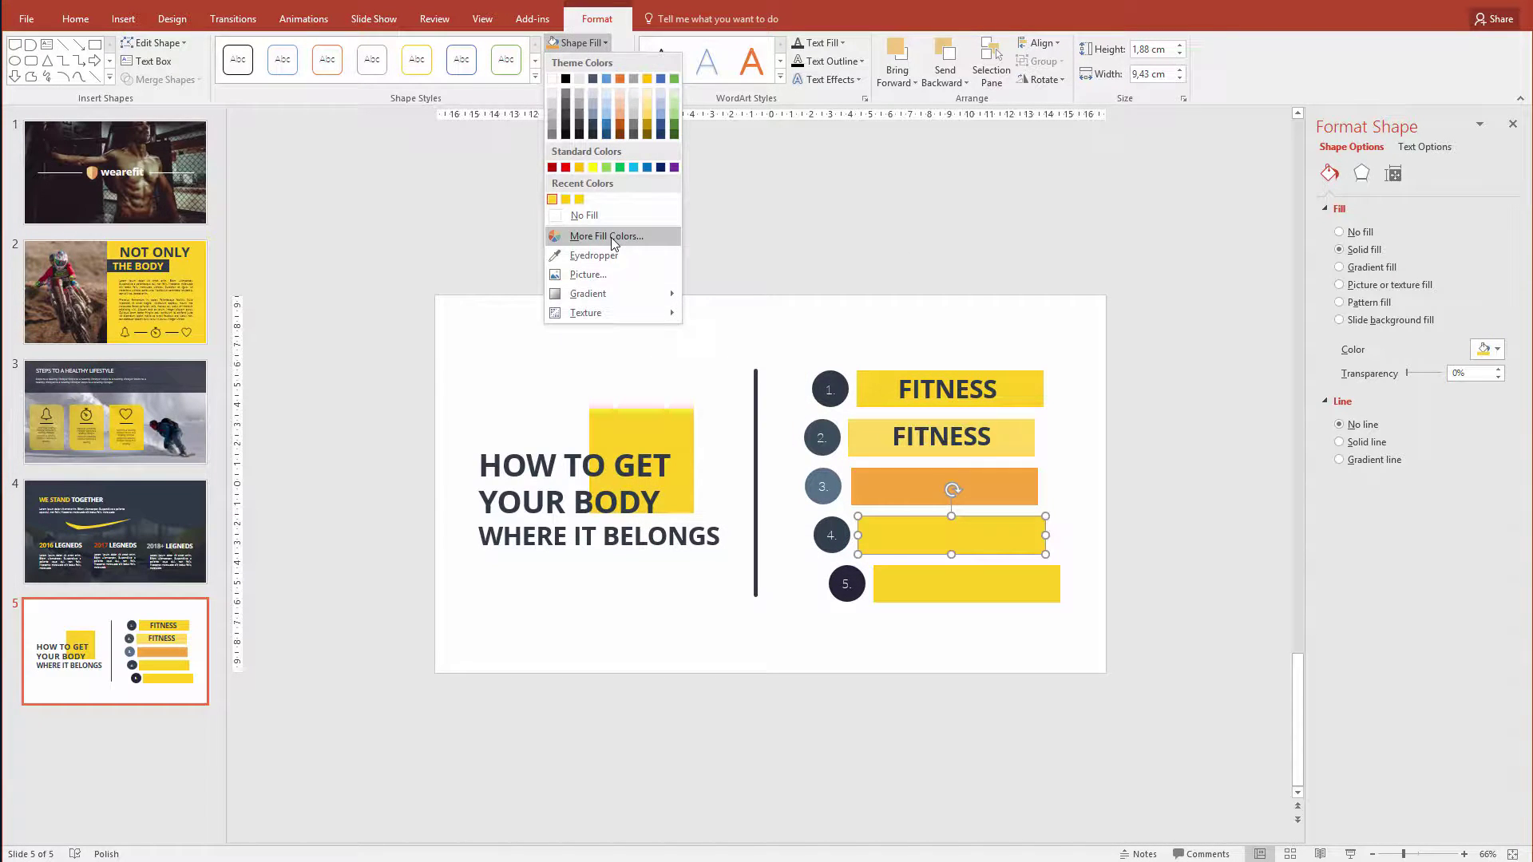
left_click(616, 238)
left_click(665, 327)
left_click_drag(797, 358, 801, 376)
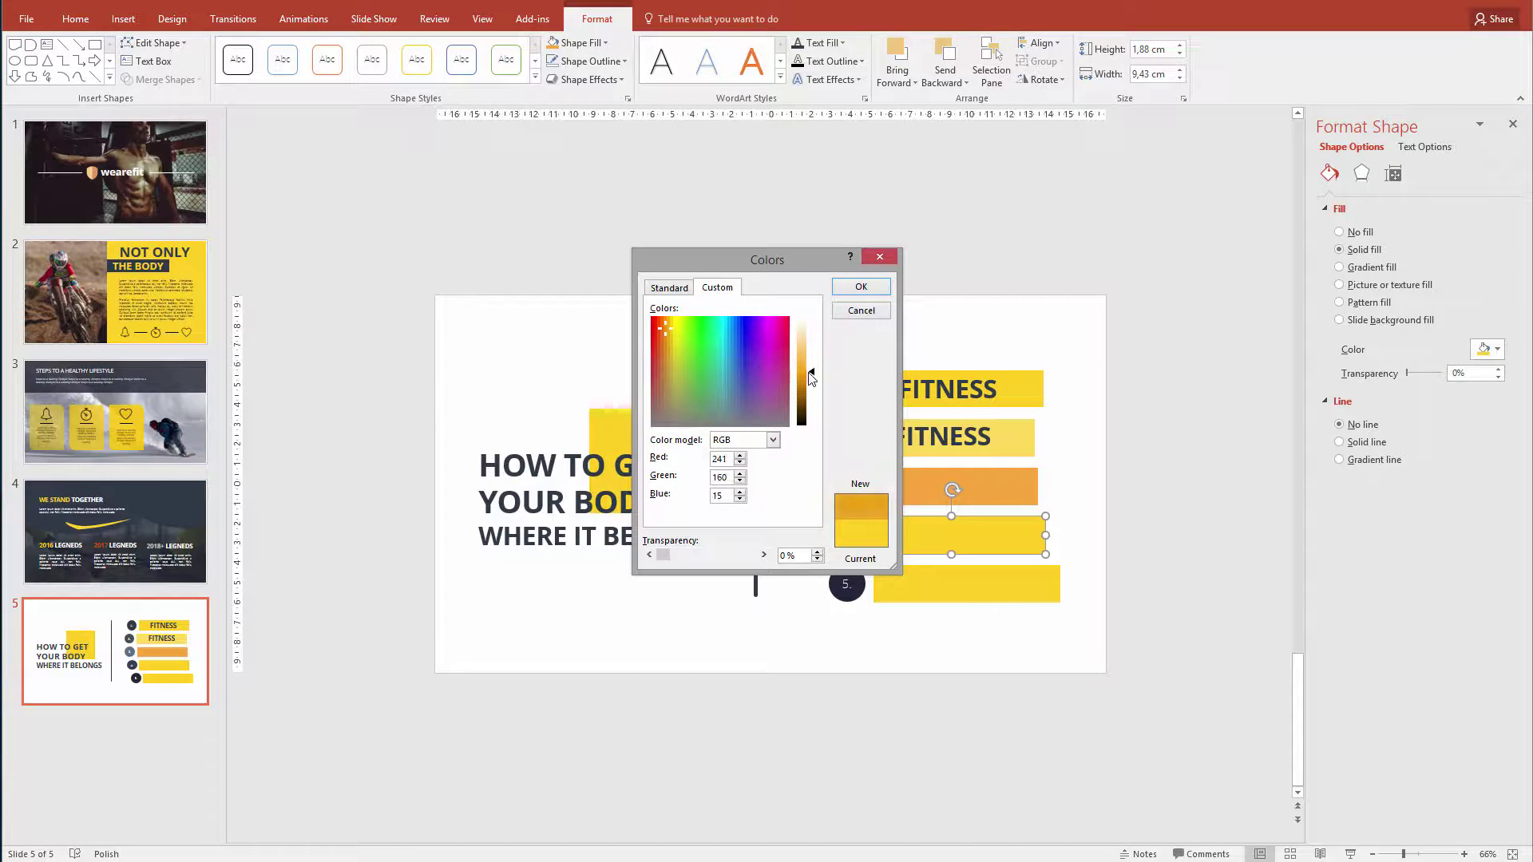
left_click(861, 286)
left_click(1030, 586)
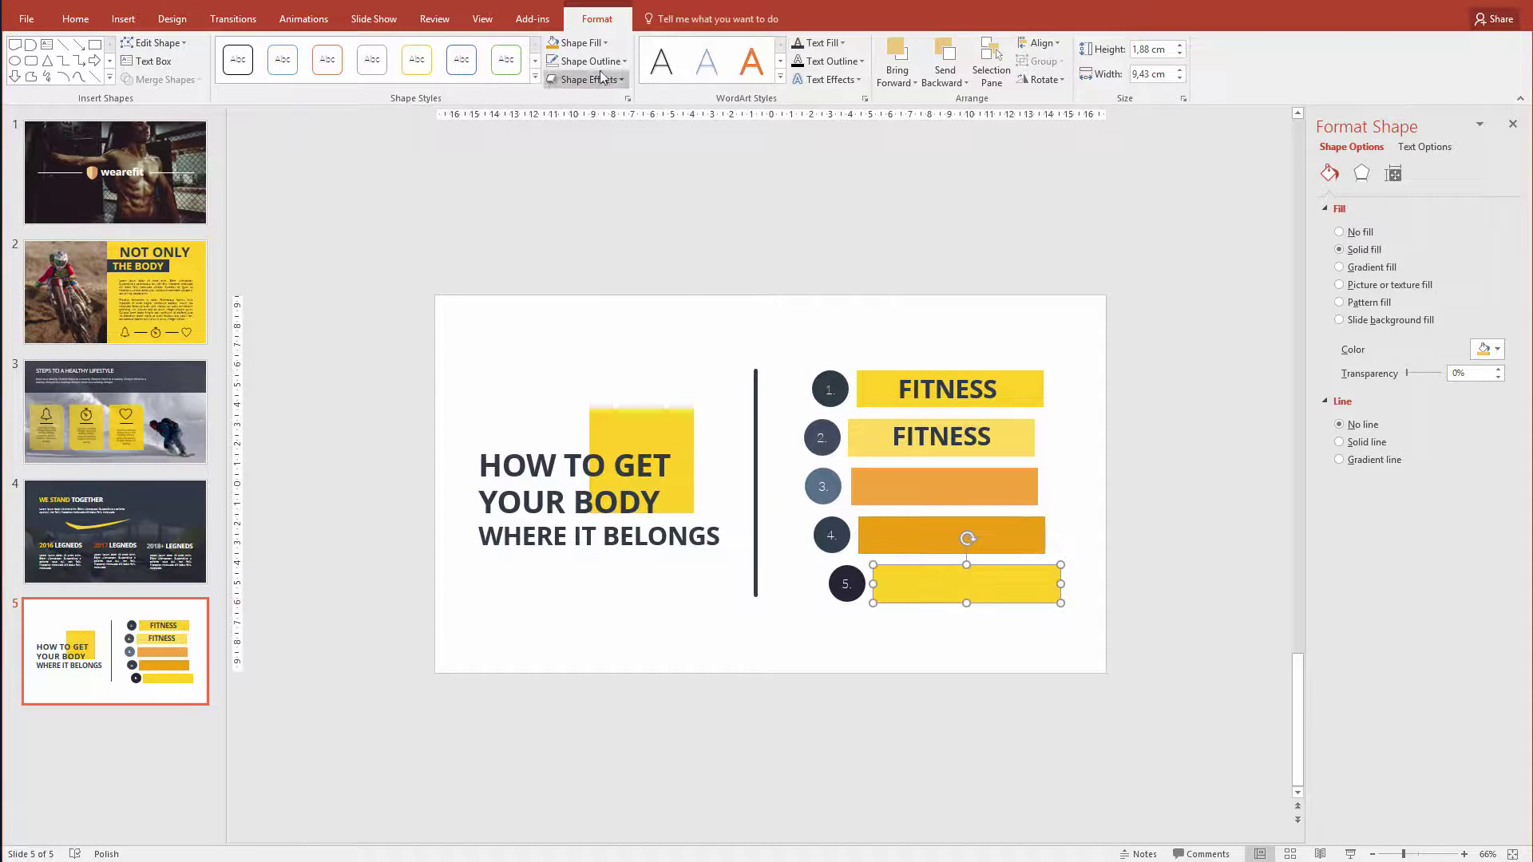
left_click(581, 43)
left_click(629, 248)
left_click(662, 324)
left_click(659, 326)
left_click_drag(812, 365, 814, 368)
left_click(860, 287)
Step: Deselect the fifth yellow bar
key("Escape")
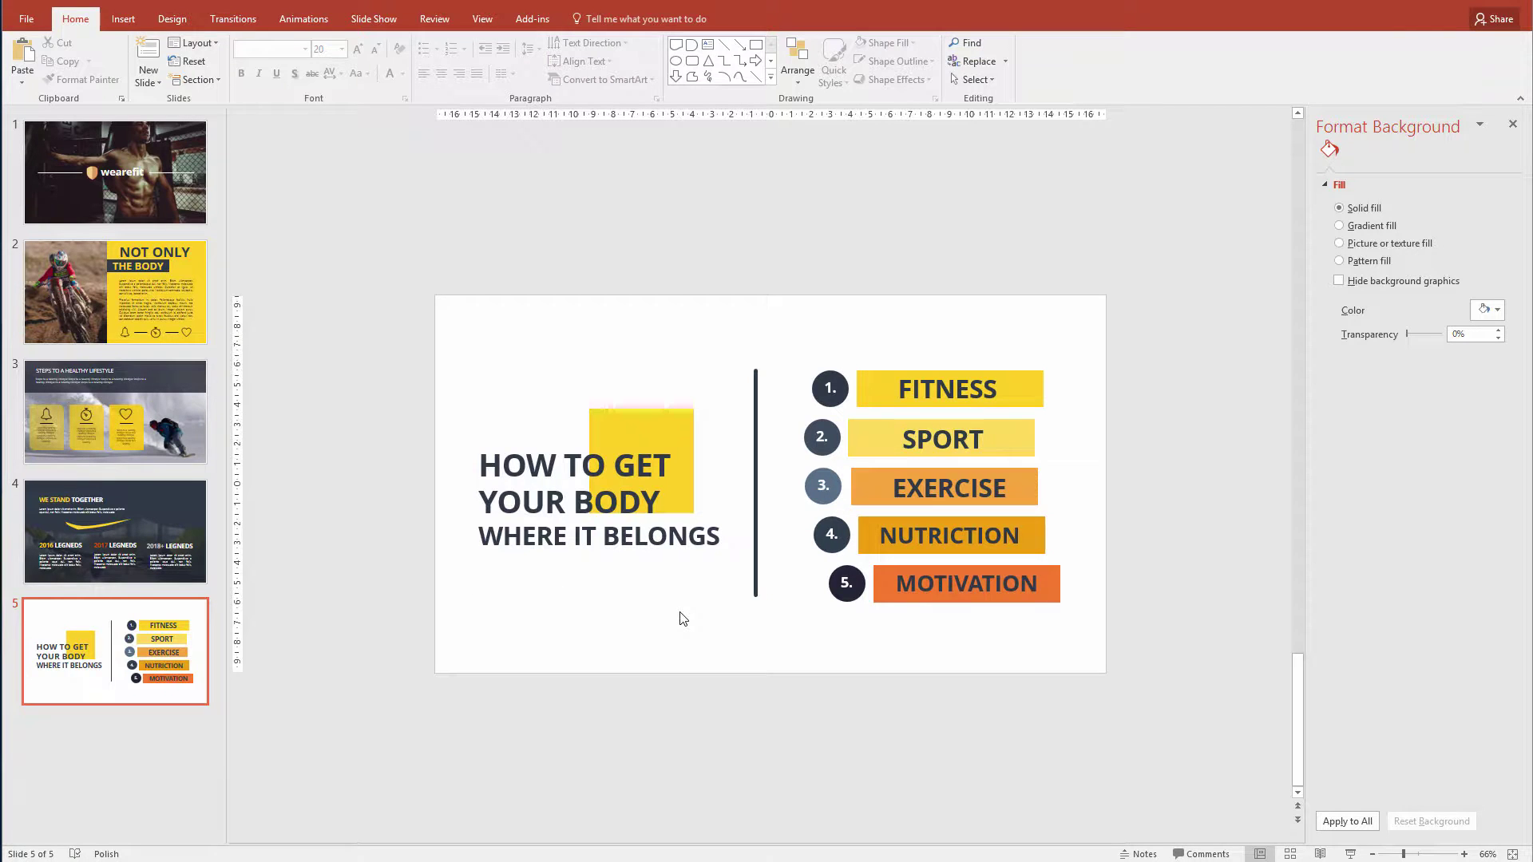
Step: Copy the bell, stopwatch and heart icon row from slide 2 and place it under slide 5's title
left_click(150, 292)
left_click(813, 638)
key("ctrl+c")
left_click(116, 650)
key("ctrl+v")
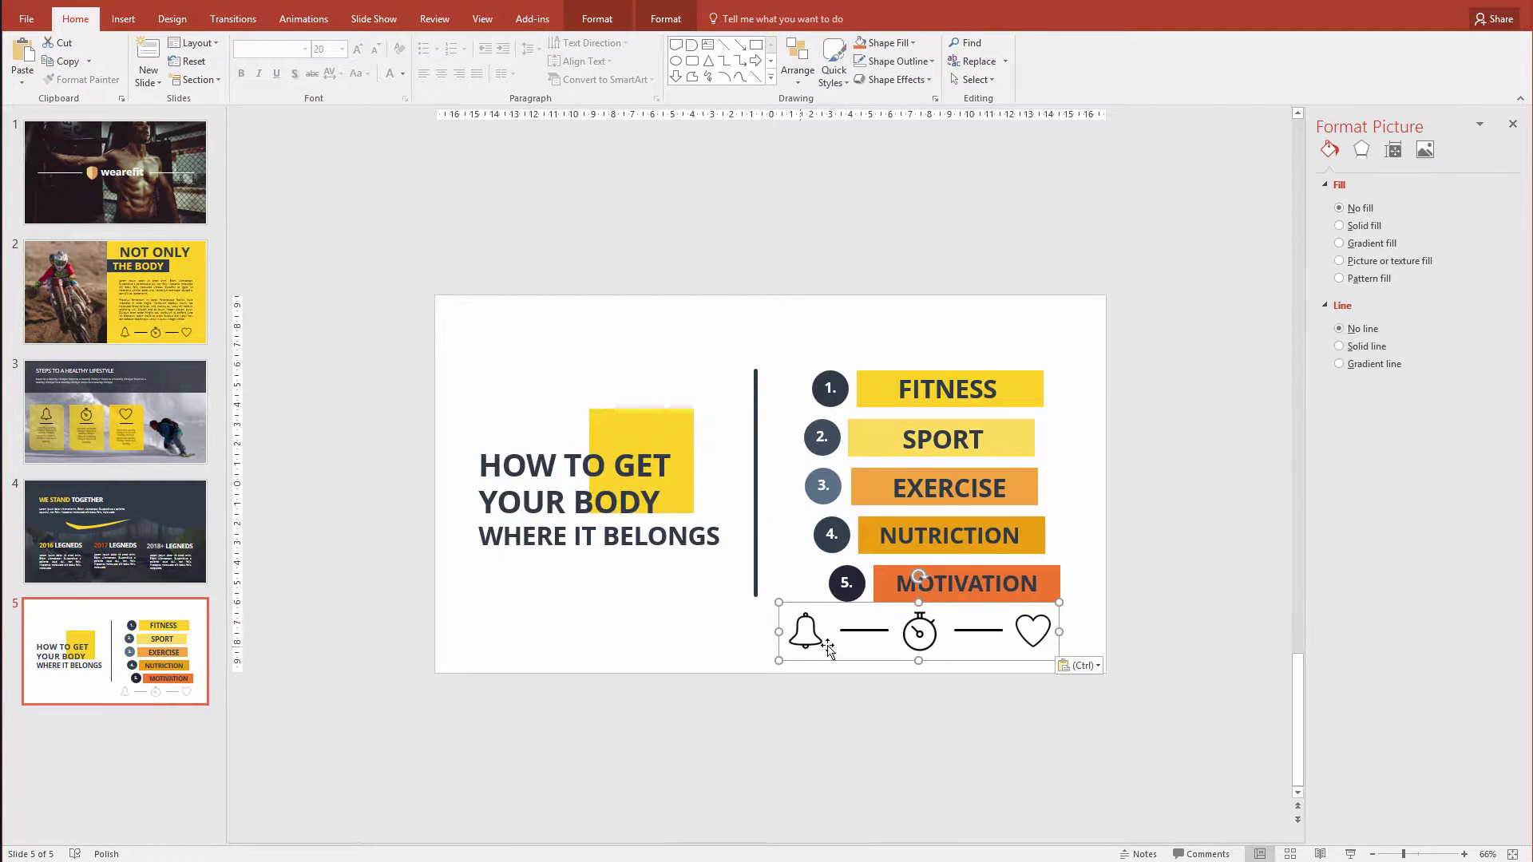
left_click_drag(1065, 665, 690, 611)
left_click_drag(583, 594, 602, 584)
Step: Raise the title text and yellow square slightly above the icons
left_click(594, 503)
left_click(602, 471, "shift")
left_click_drag(623, 423, 619, 388)
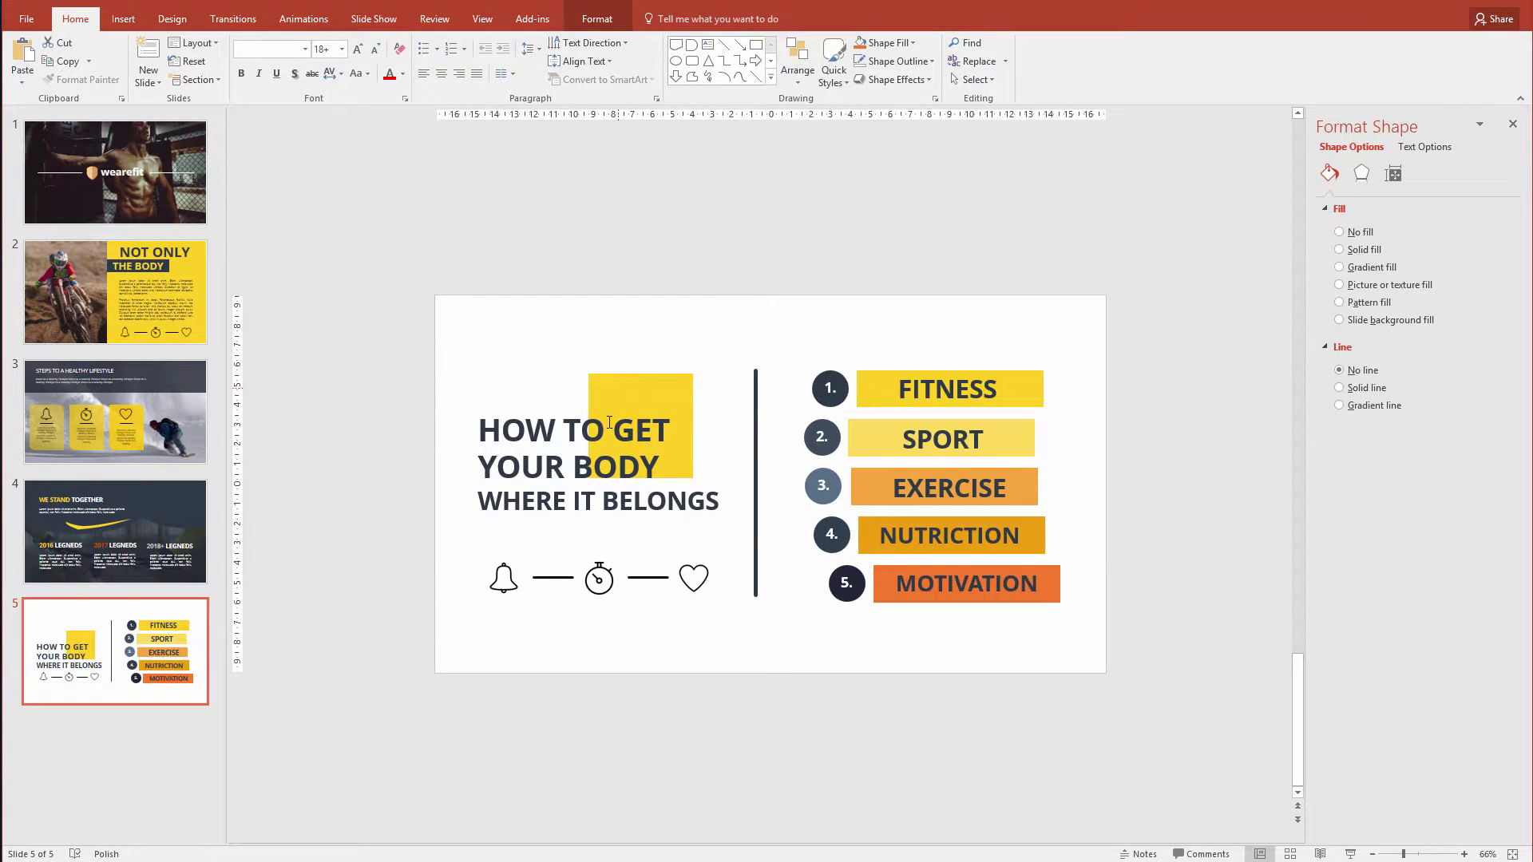
left_click(681, 352)
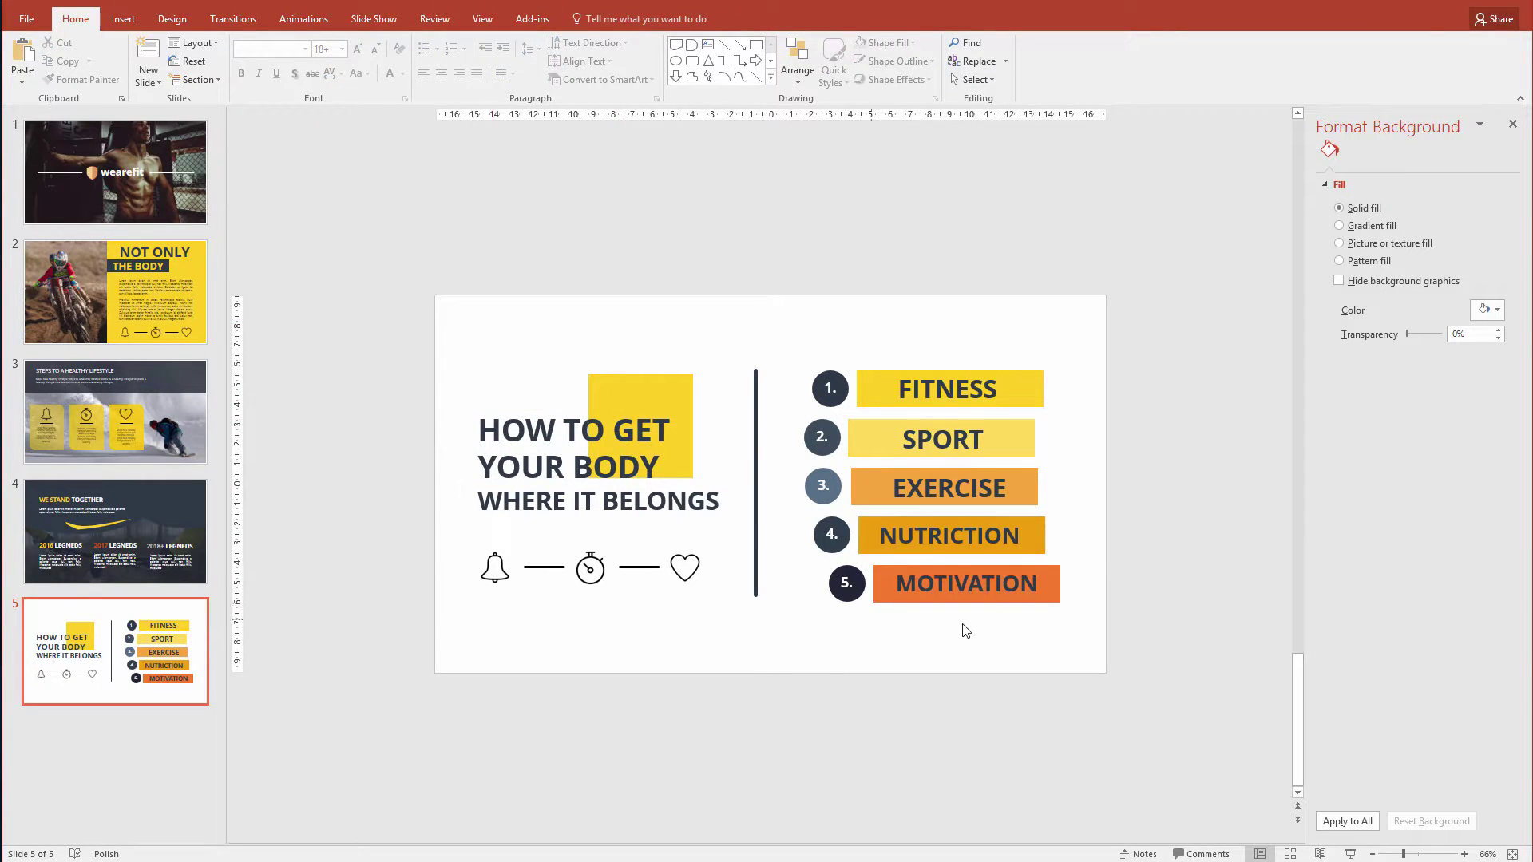